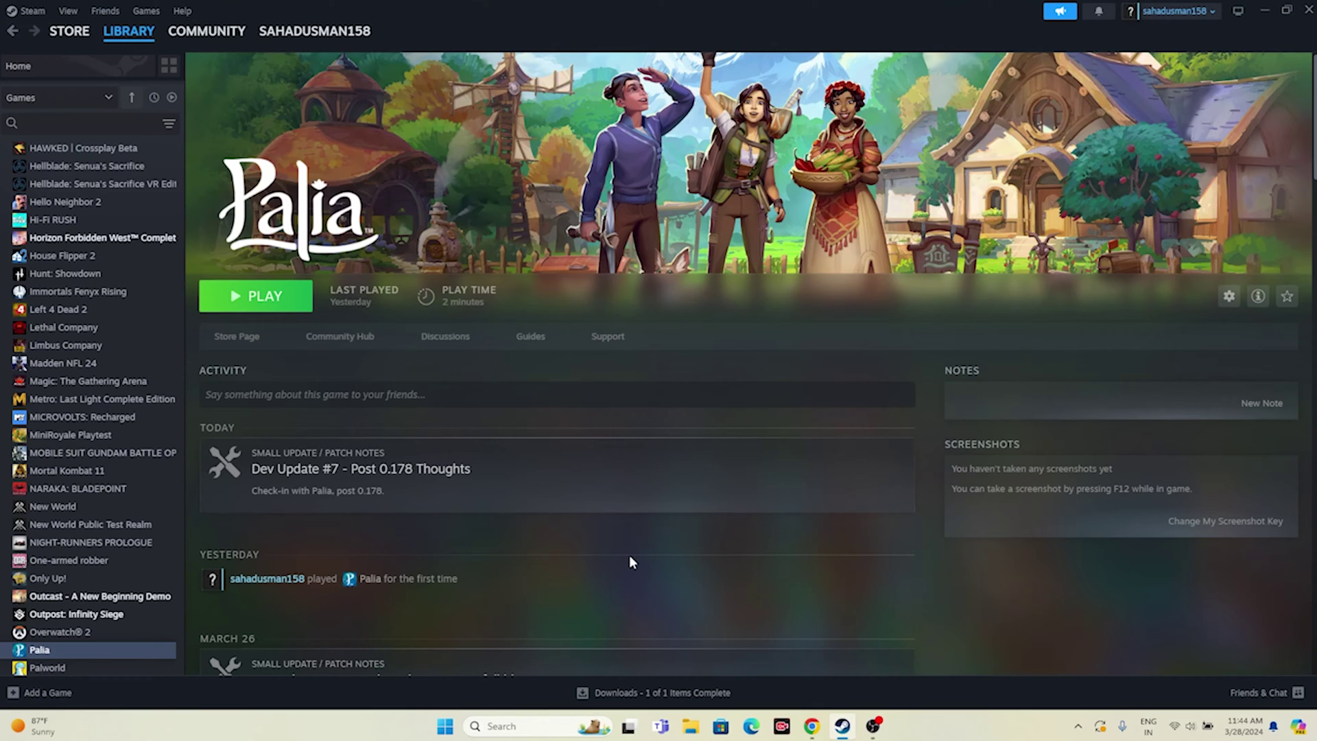
Look at the Windows power options for the Restart choice and dismiss them without restarting.
click(444, 726)
click(830, 678)
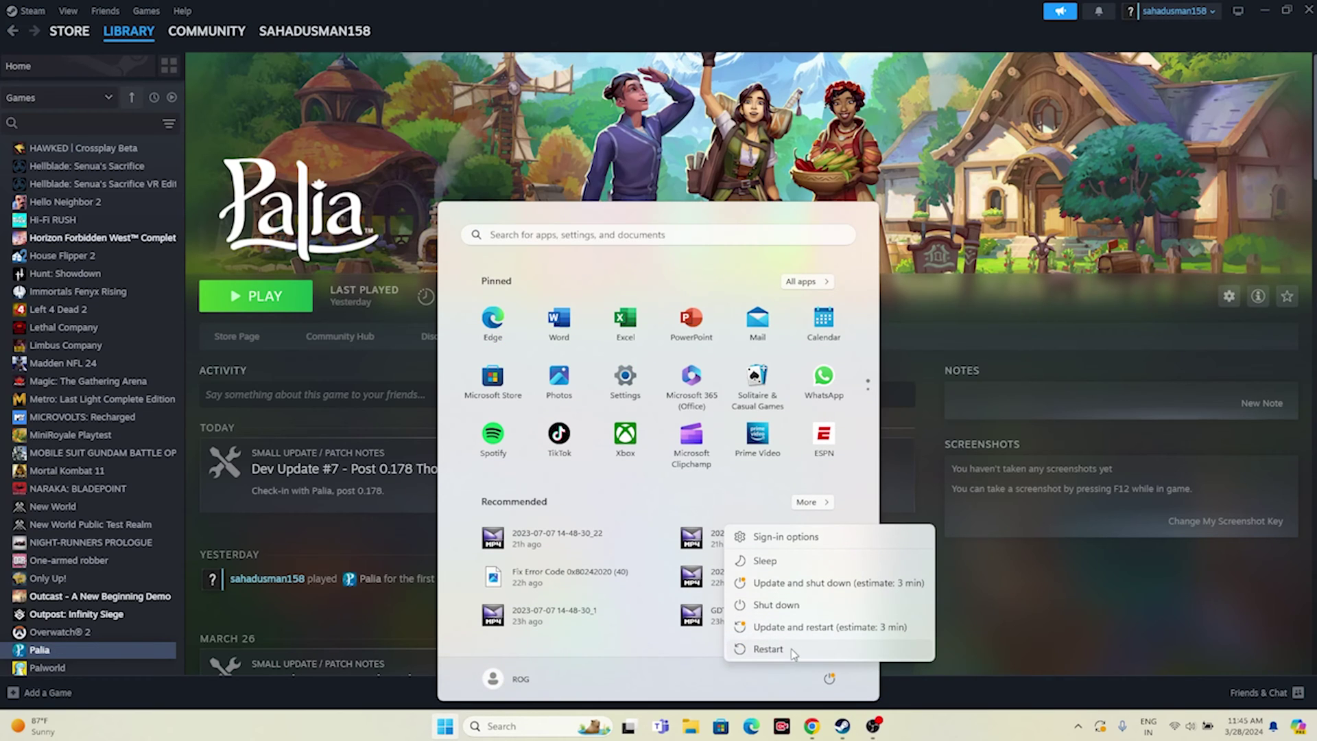
click(900, 712)
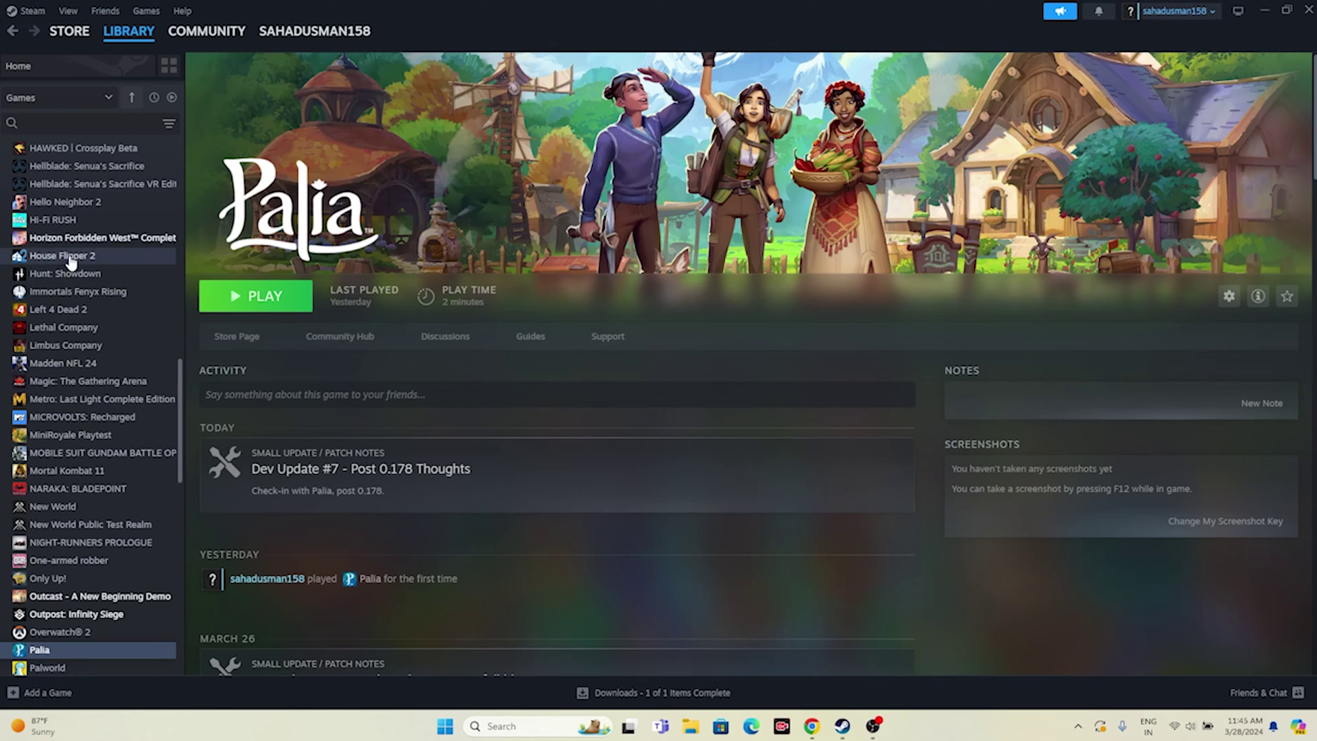
Open Palia's local installation folder from the game's installed files properties.
scroll(142, 350, down, 5)
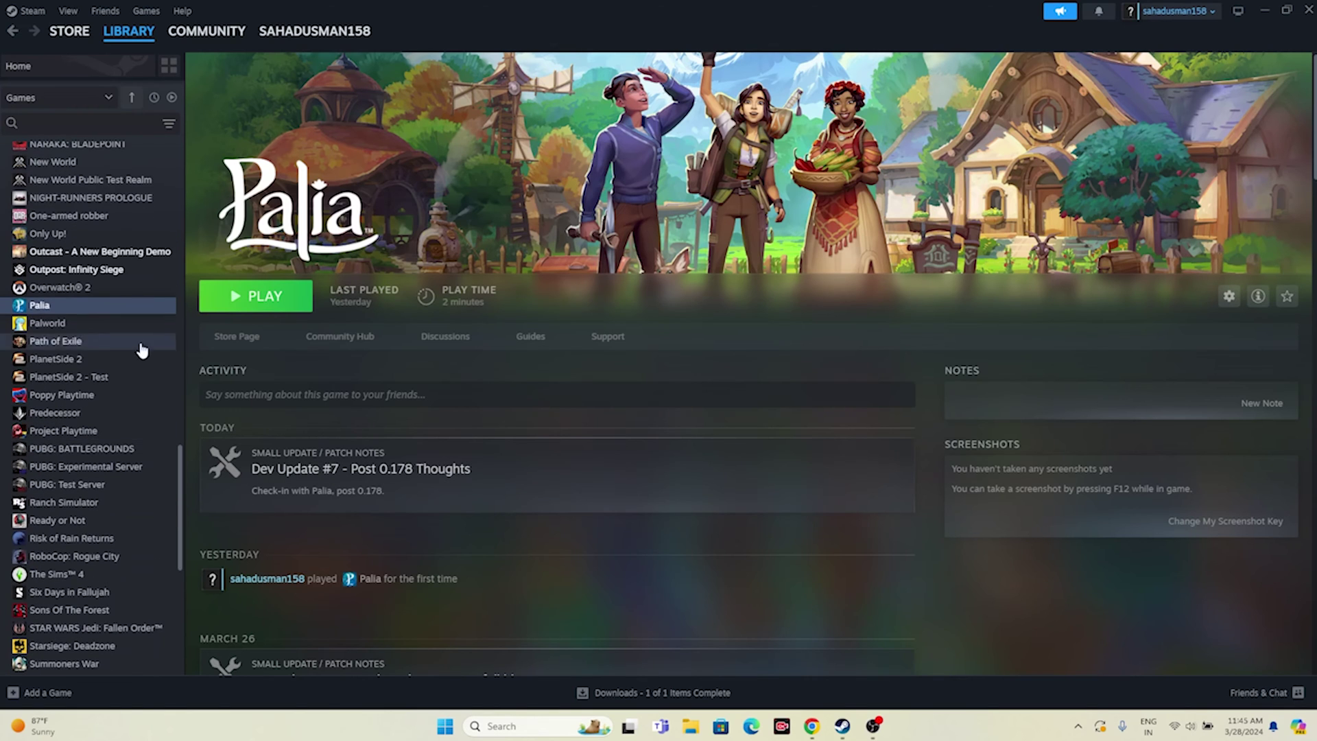
right_click(54, 307)
click(95, 410)
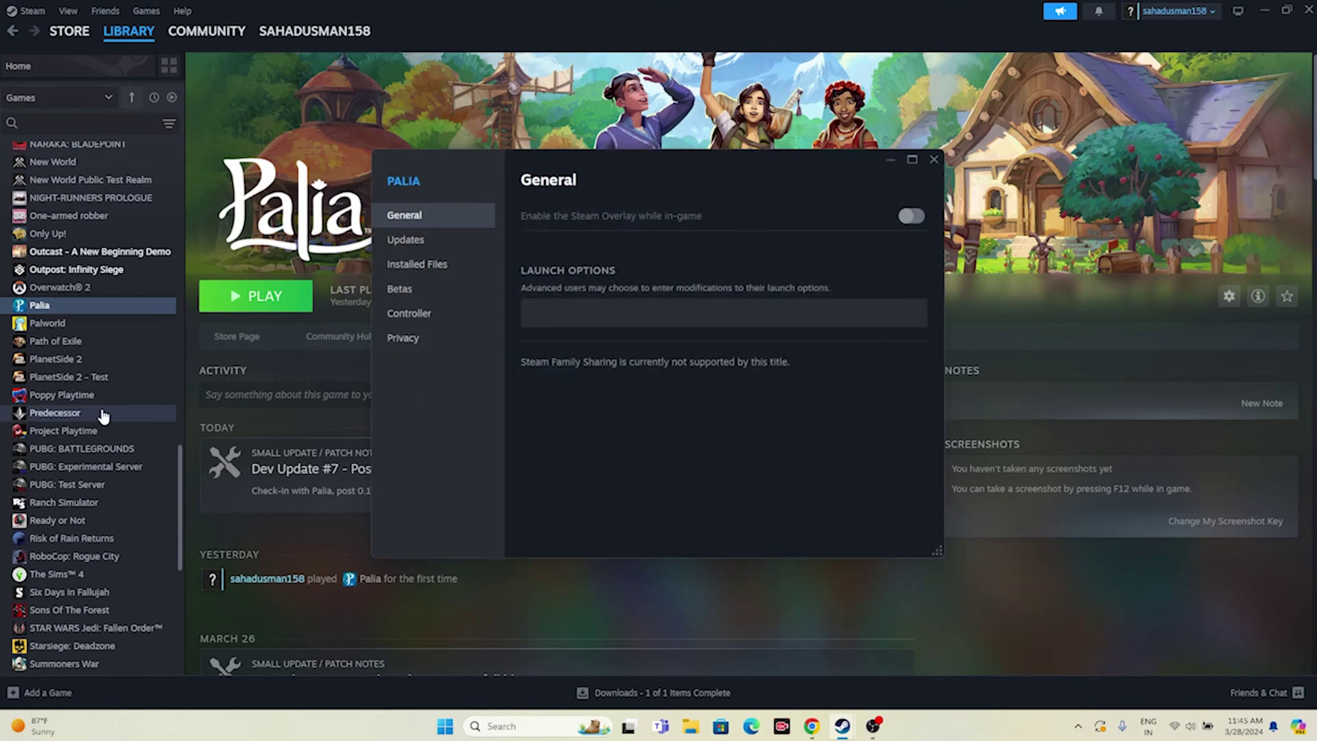
click(431, 266)
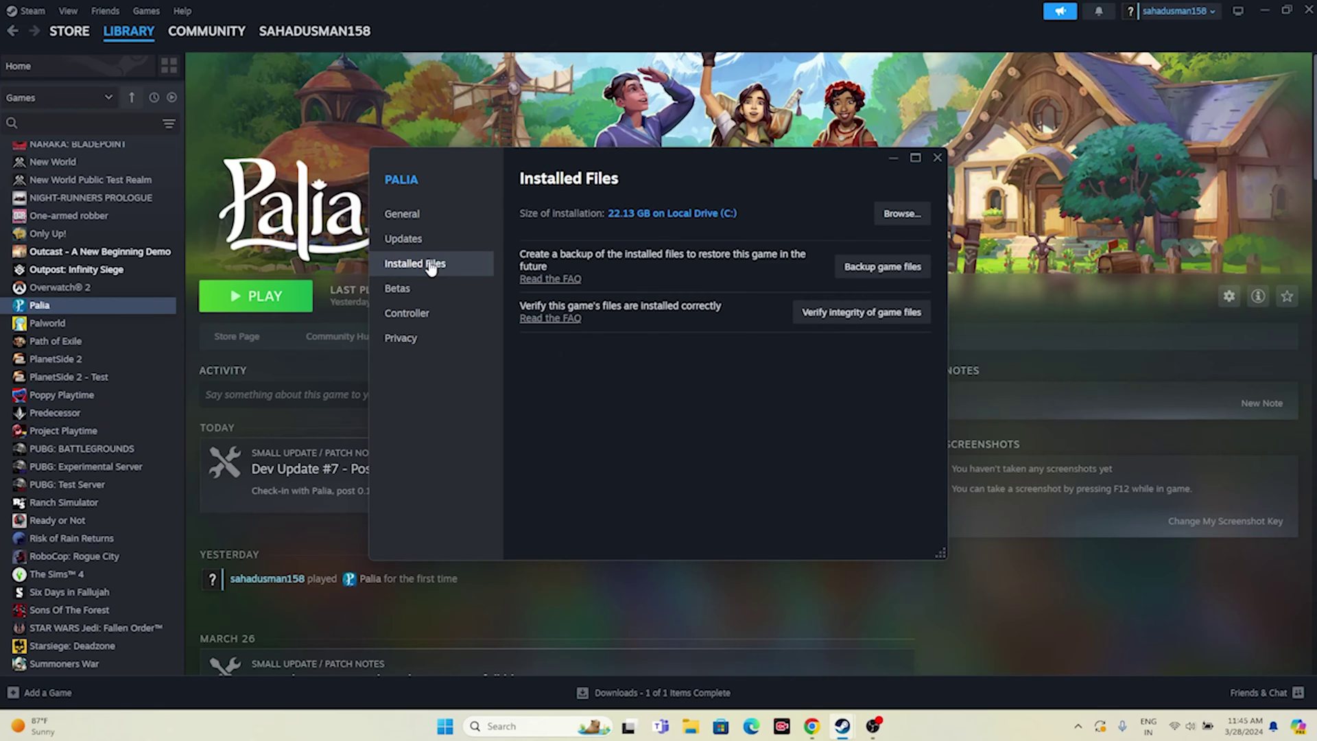
click(900, 216)
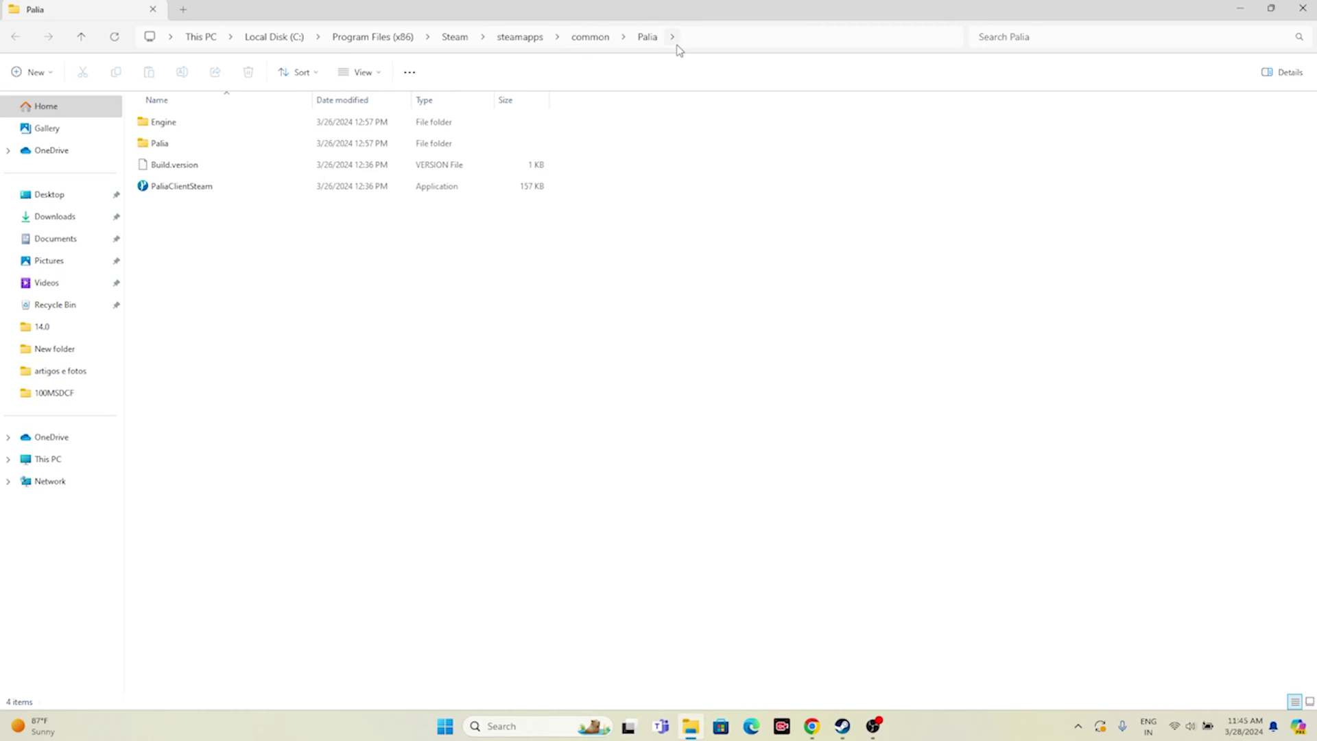
Open the Win64 folder inside Palia's Binaries folder.
click(444, 193)
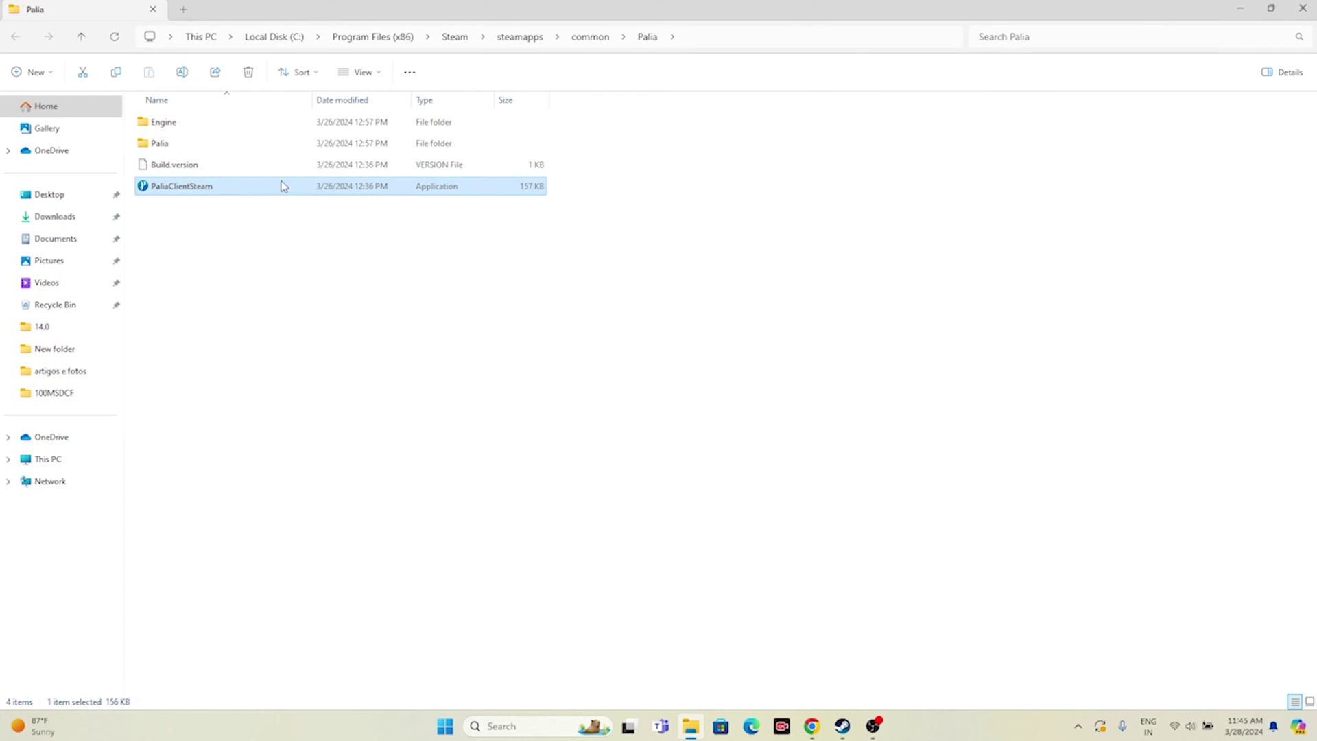
double_click(168, 143)
double_click(171, 125)
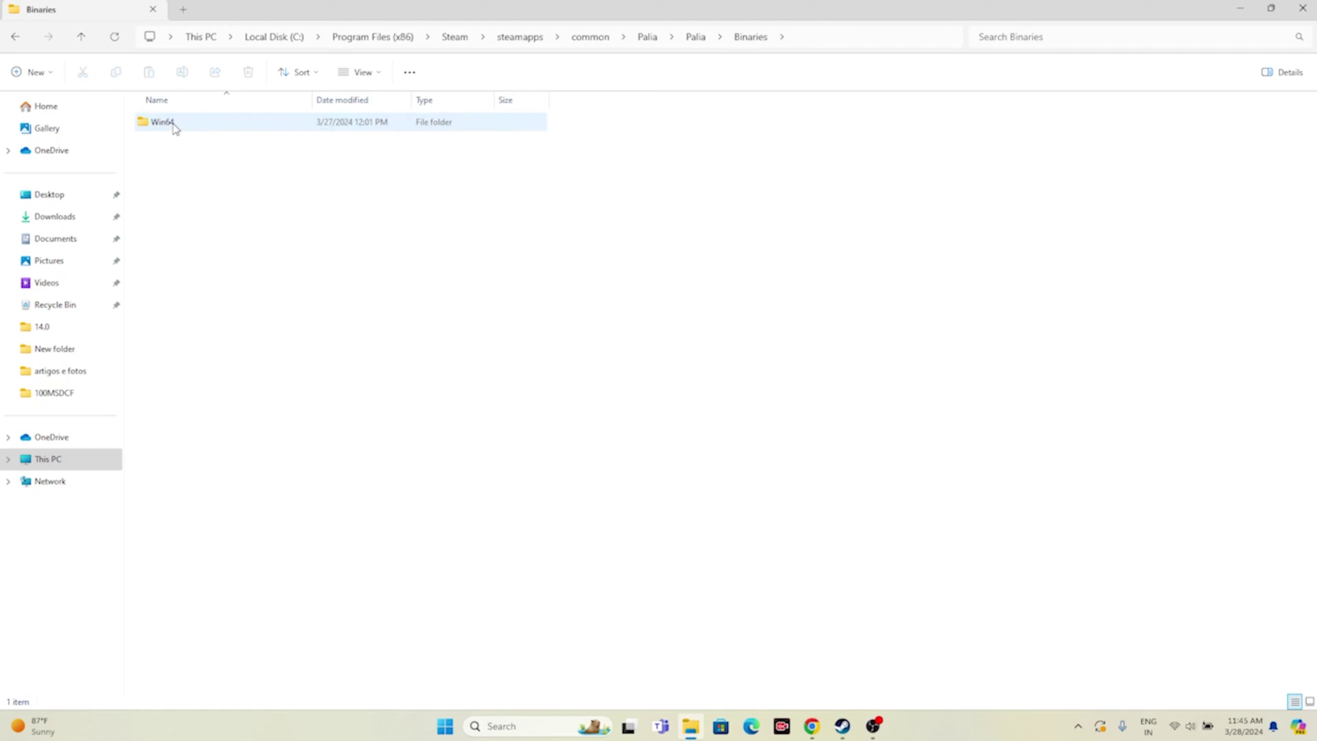
double_click(203, 127)
Set PaliaClientSteam-Win64-Shipping to run in compatibility mode for Windows 8 and apply it.
click(350, 361)
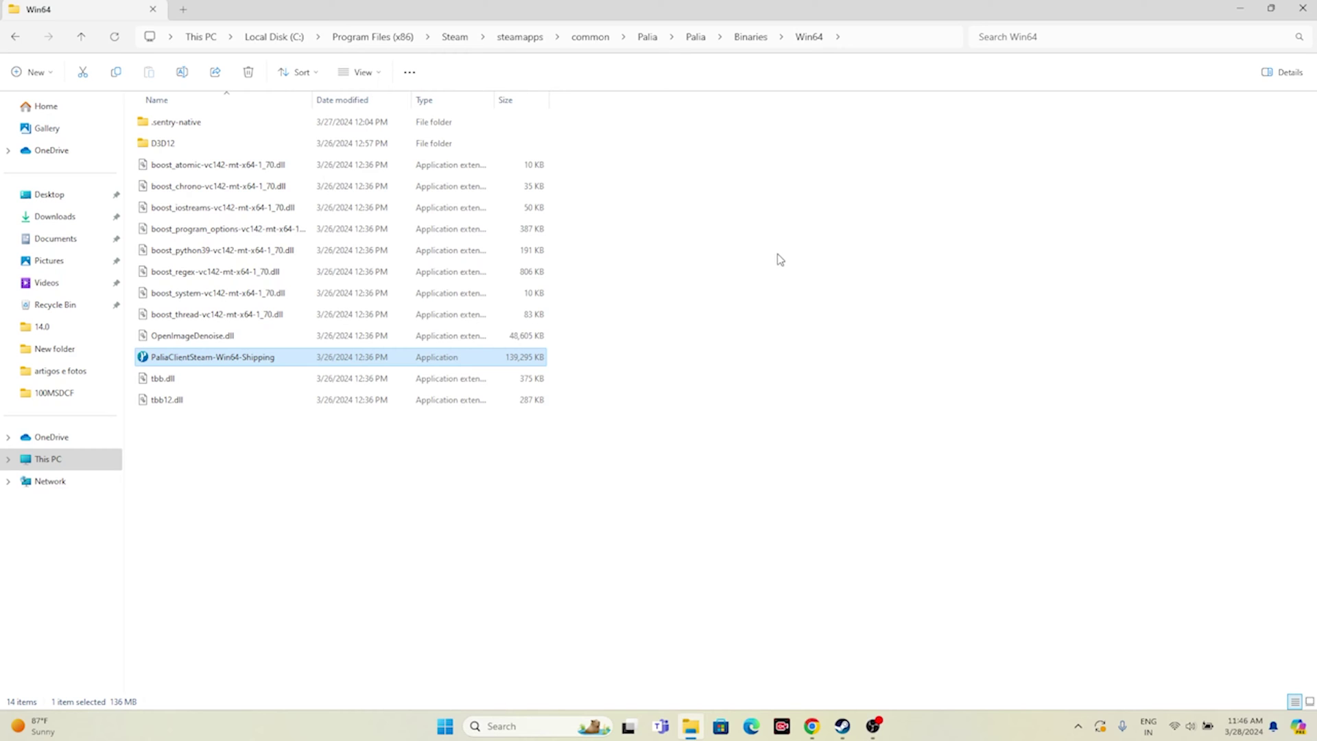
right_click(309, 364)
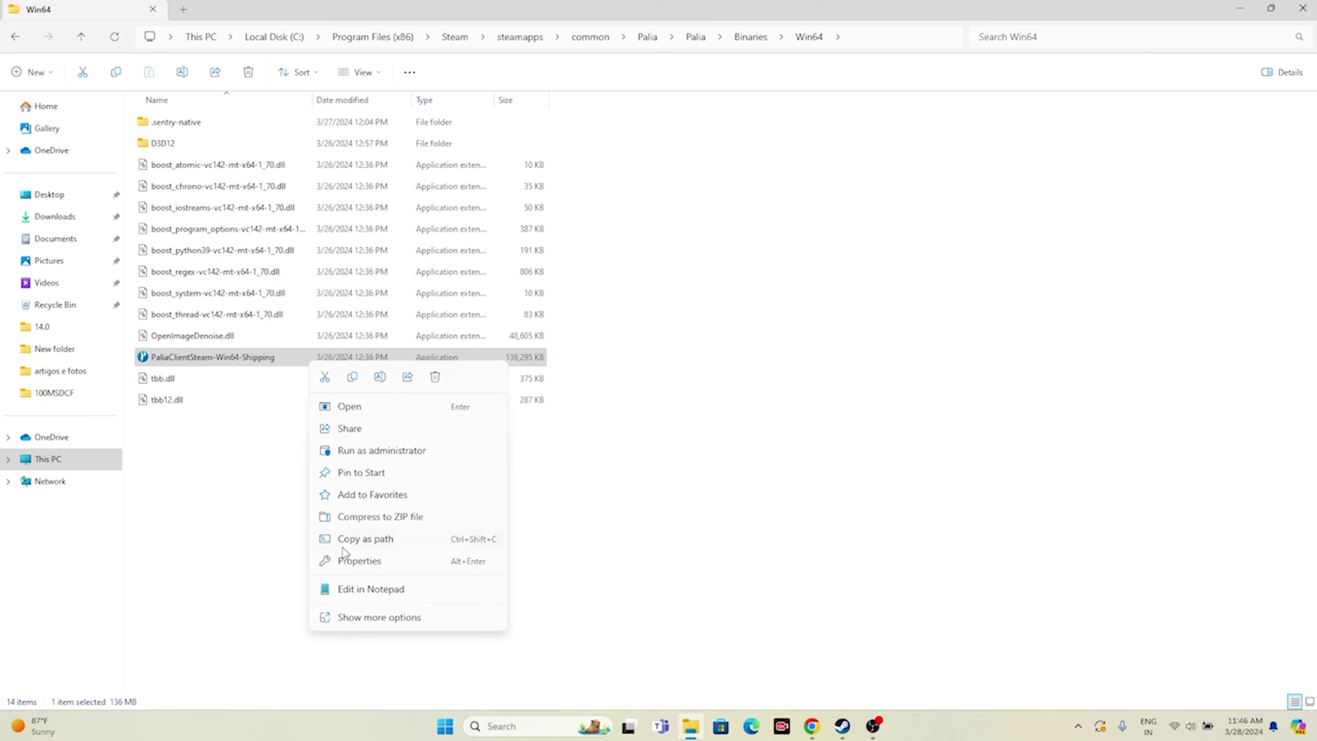
click(361, 619)
click(362, 694)
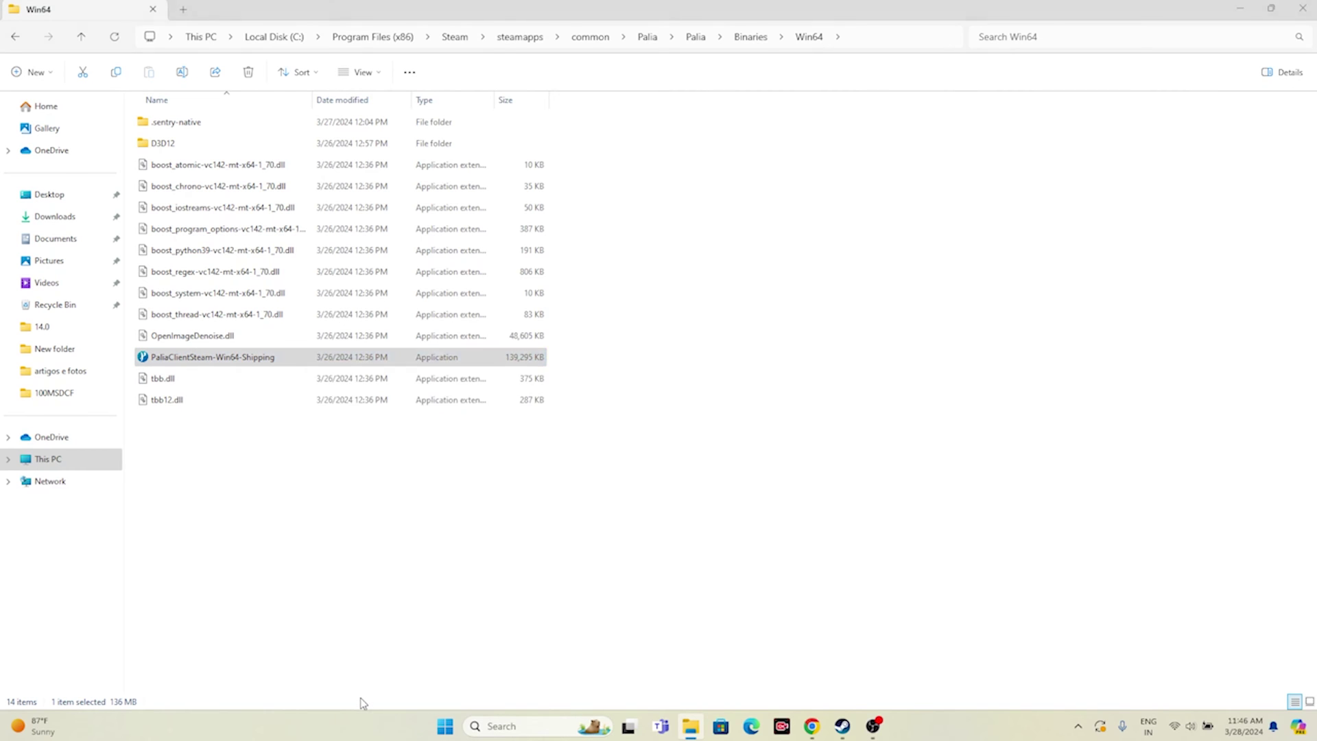
click(376, 358)
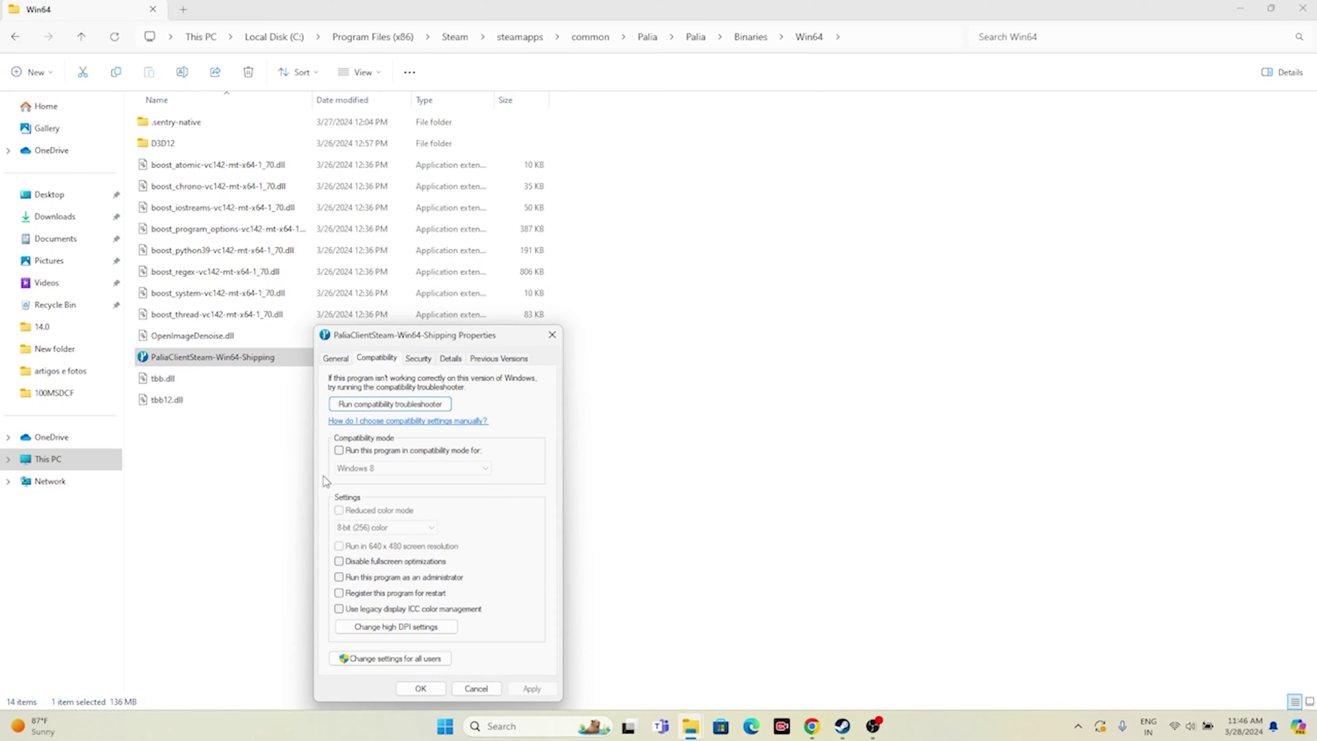
click(339, 452)
click(480, 467)
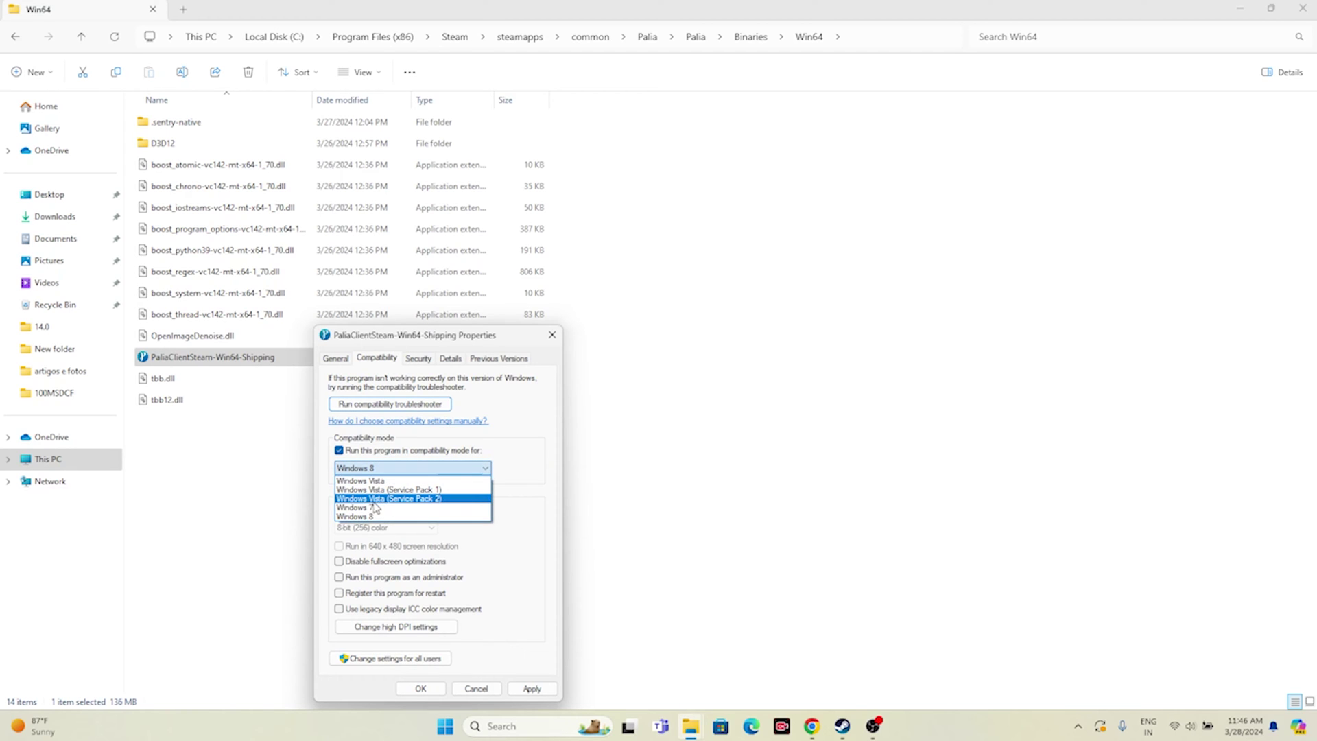
click(375, 511)
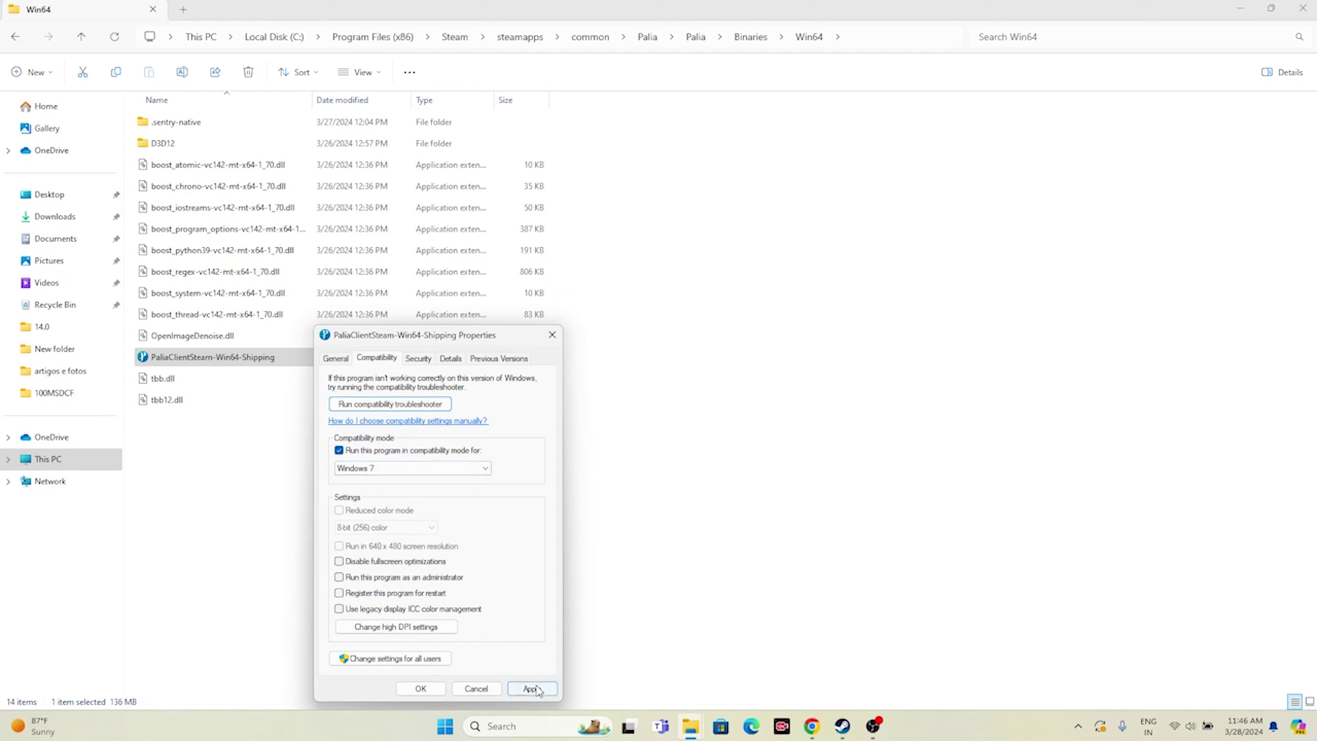
click(412, 468)
click(383, 517)
click(532, 689)
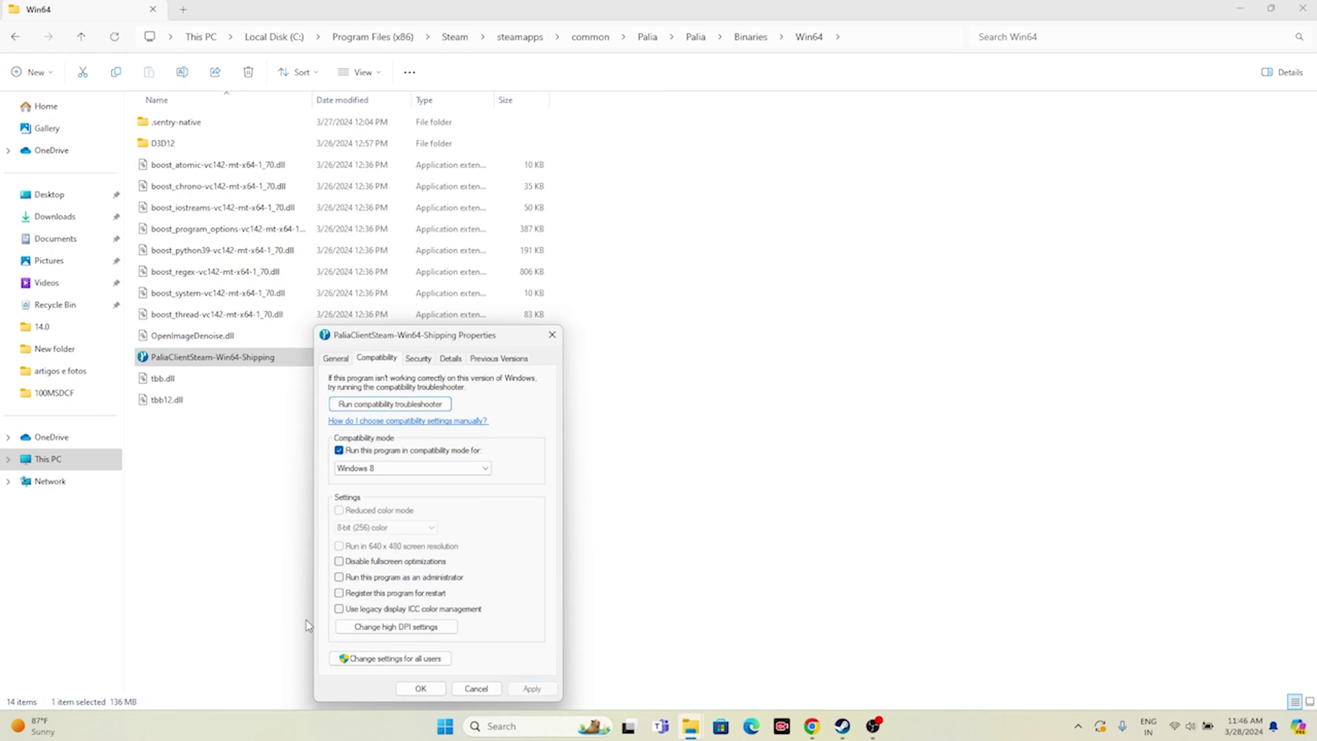
Make the Palia application run as an administrator, save its properties, and close the folder and game properties windows.
click(339, 579)
click(531, 689)
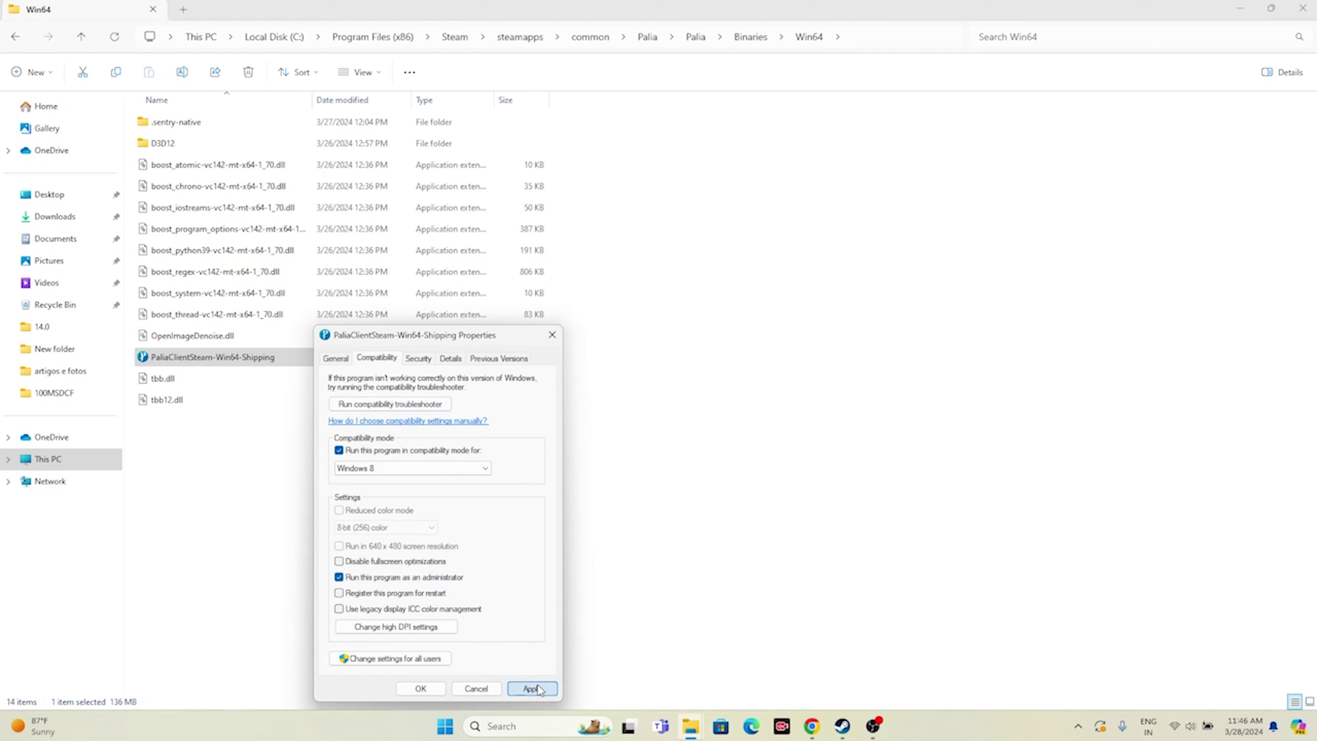
click(421, 690)
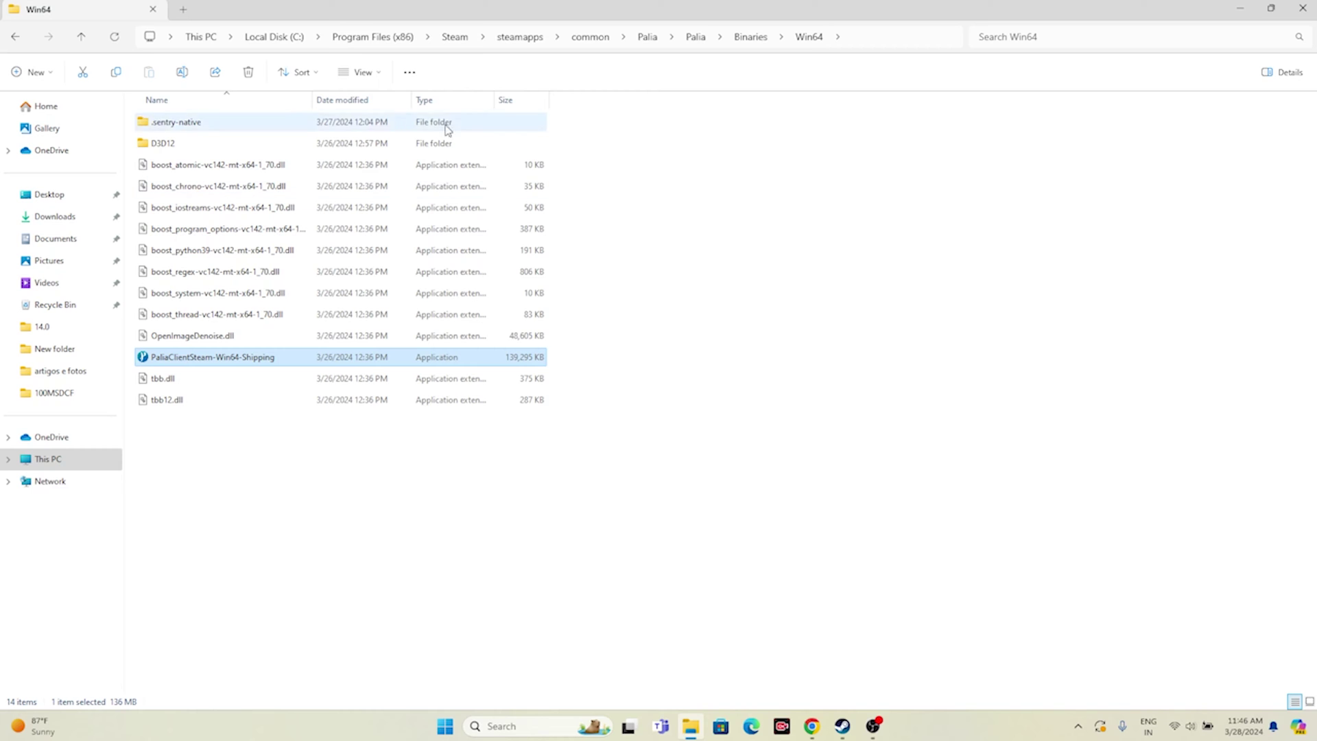
click(1303, 8)
click(943, 162)
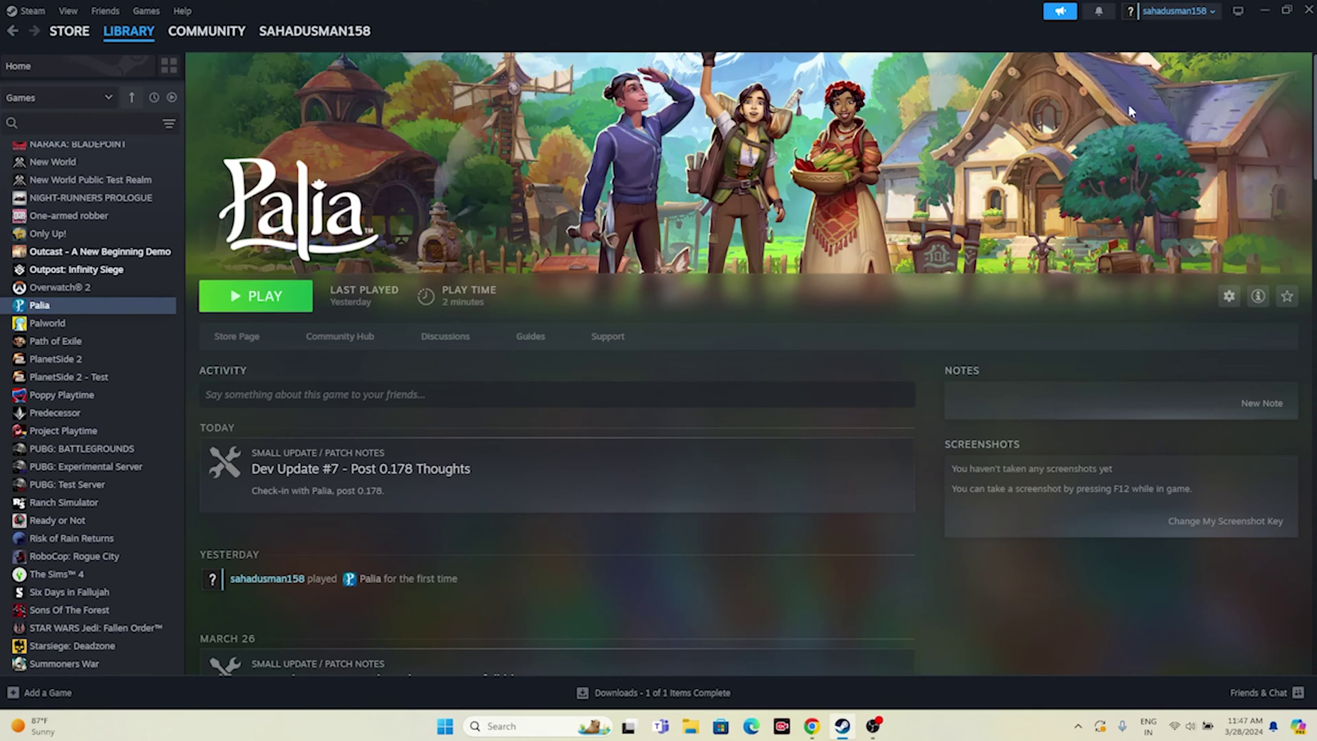
Minimize Steam and check the automatic time and time zone options in the Windows date and time settings.
click(1265, 10)
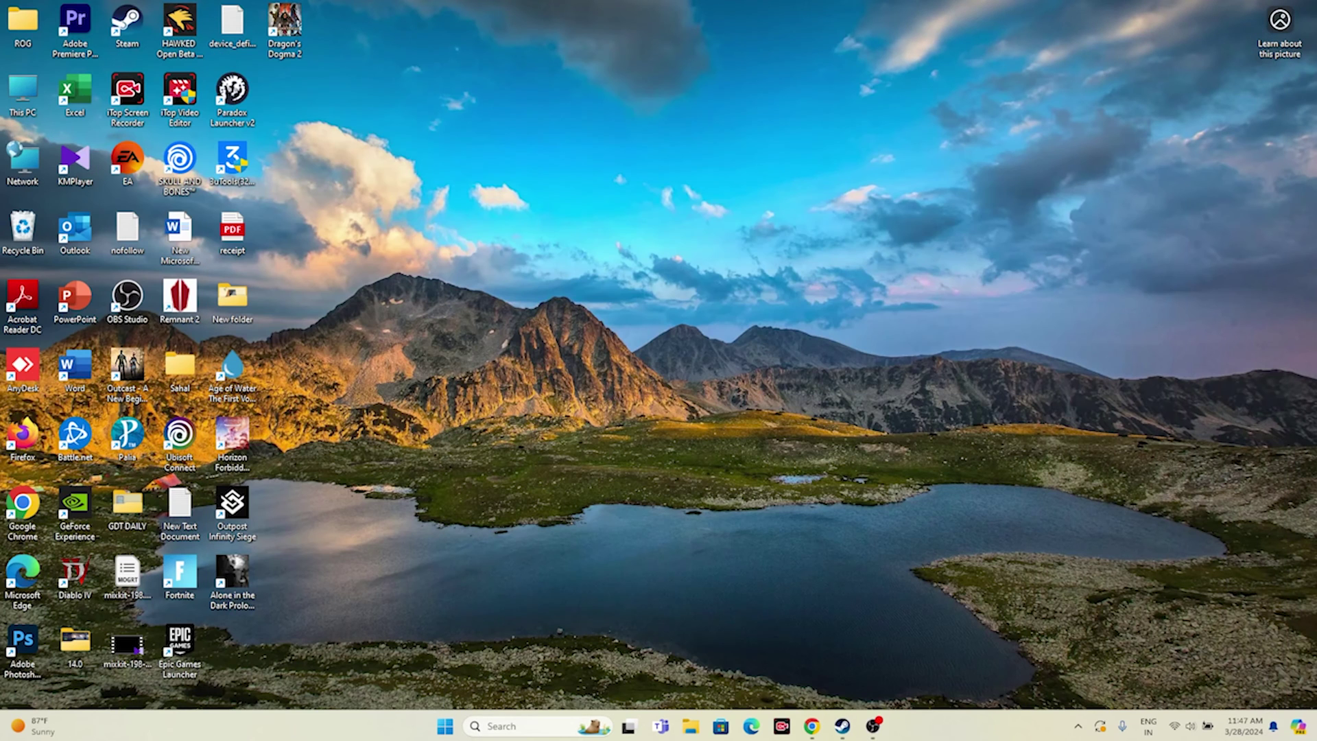
click(528, 727)
click(536, 453)
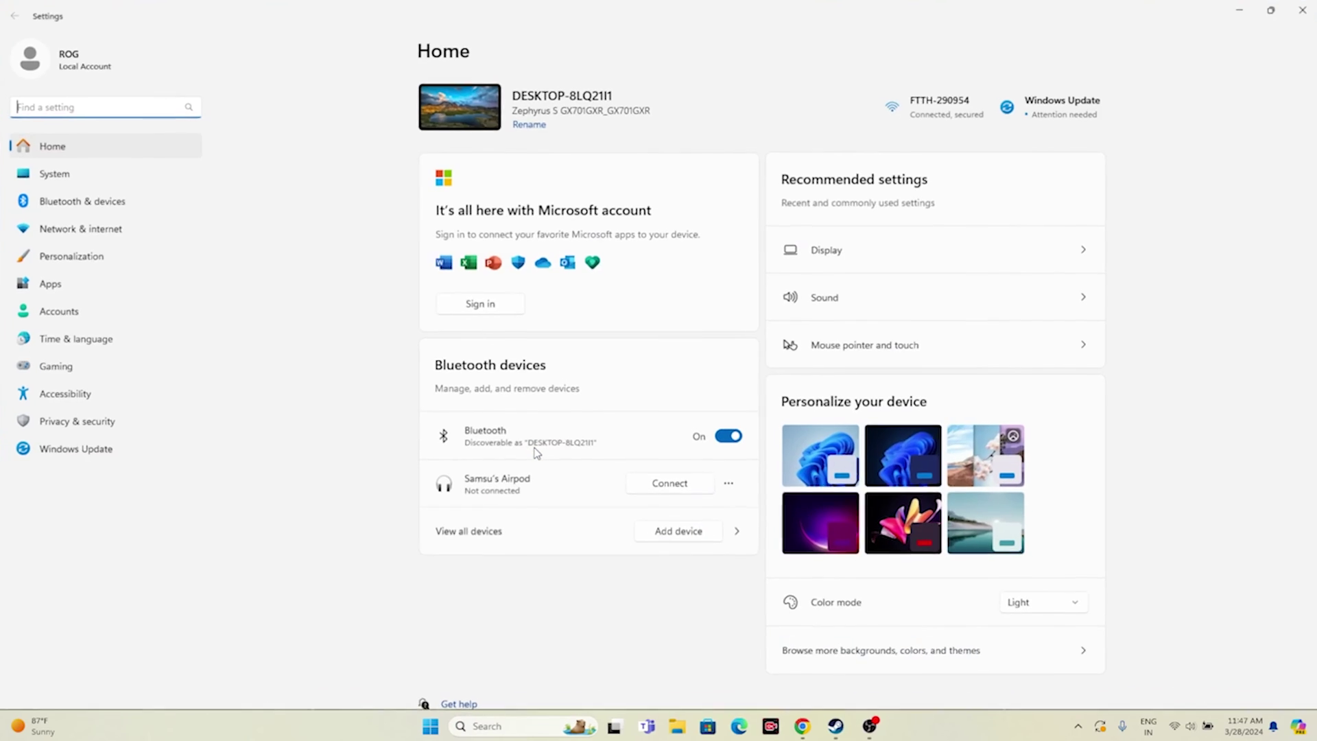
click(75, 338)
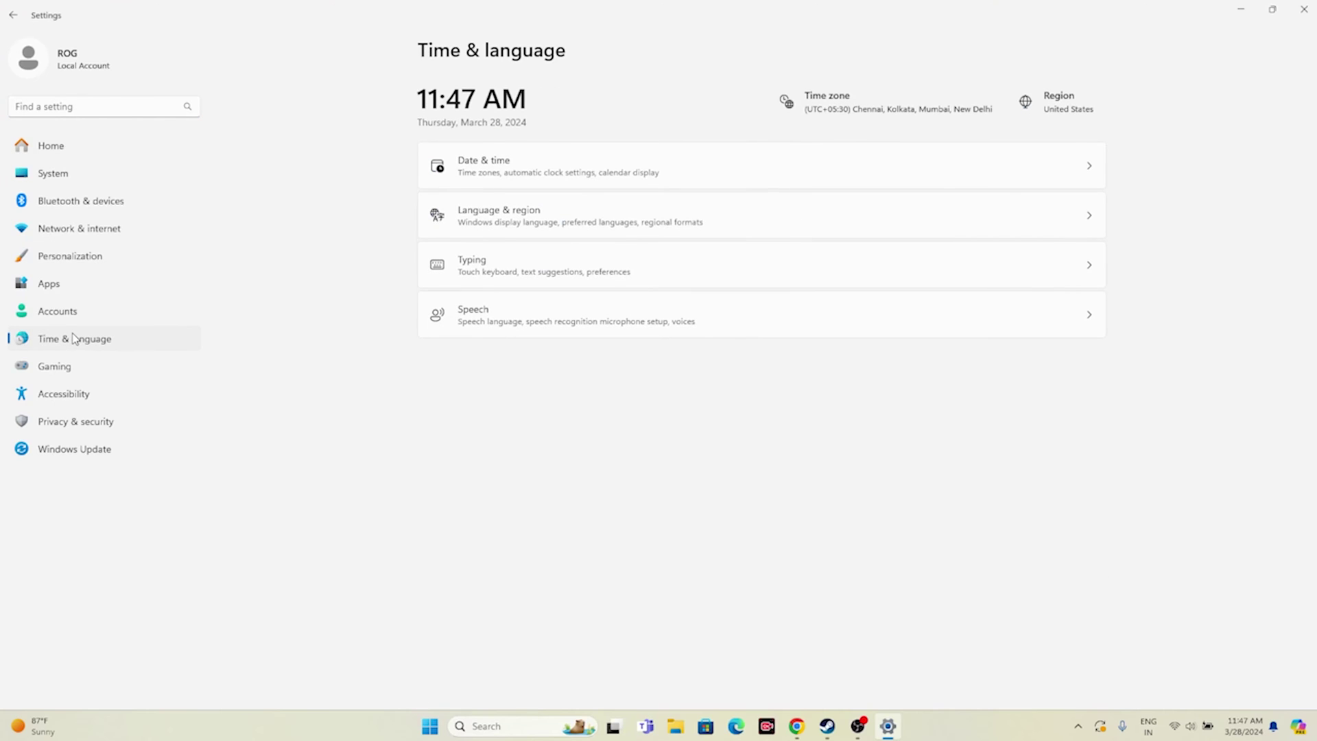
click(465, 159)
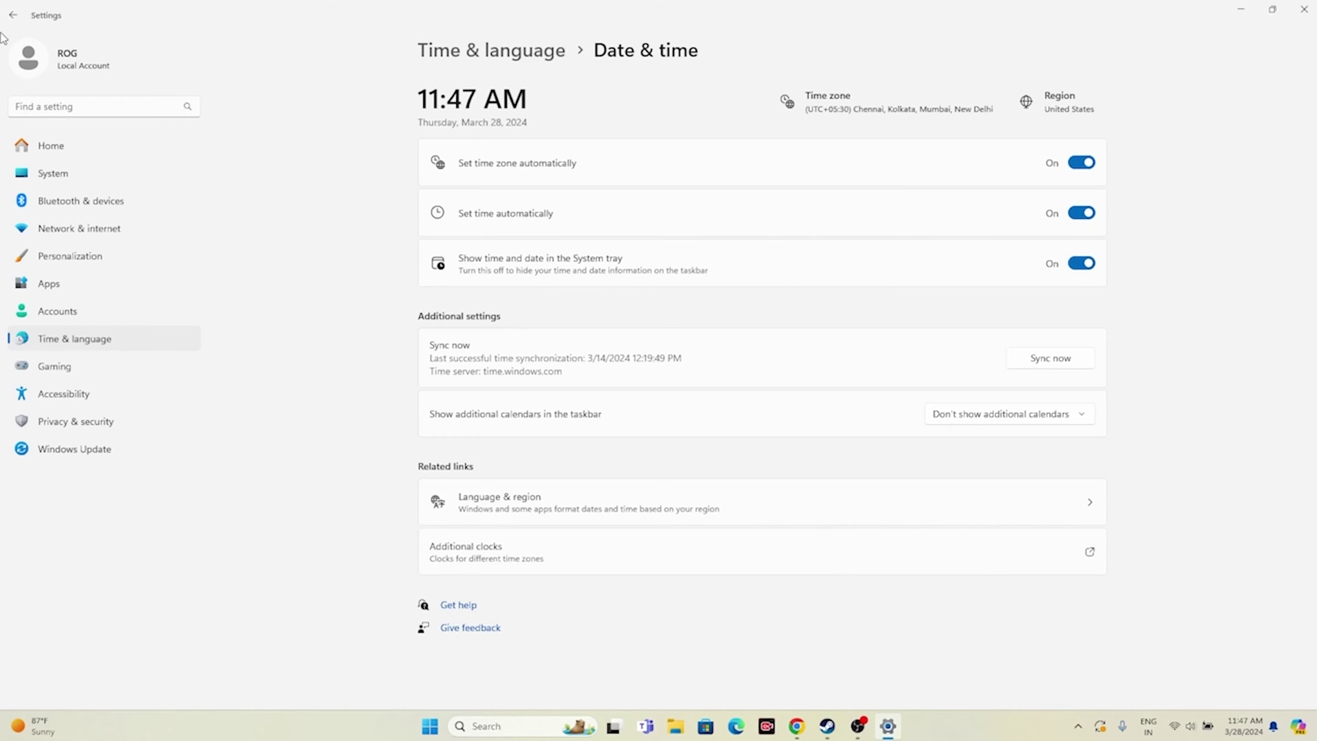
Review the country or region choices in the language and region settings, close Settings and return to Steam.
click(13, 15)
click(531, 223)
click(1061, 341)
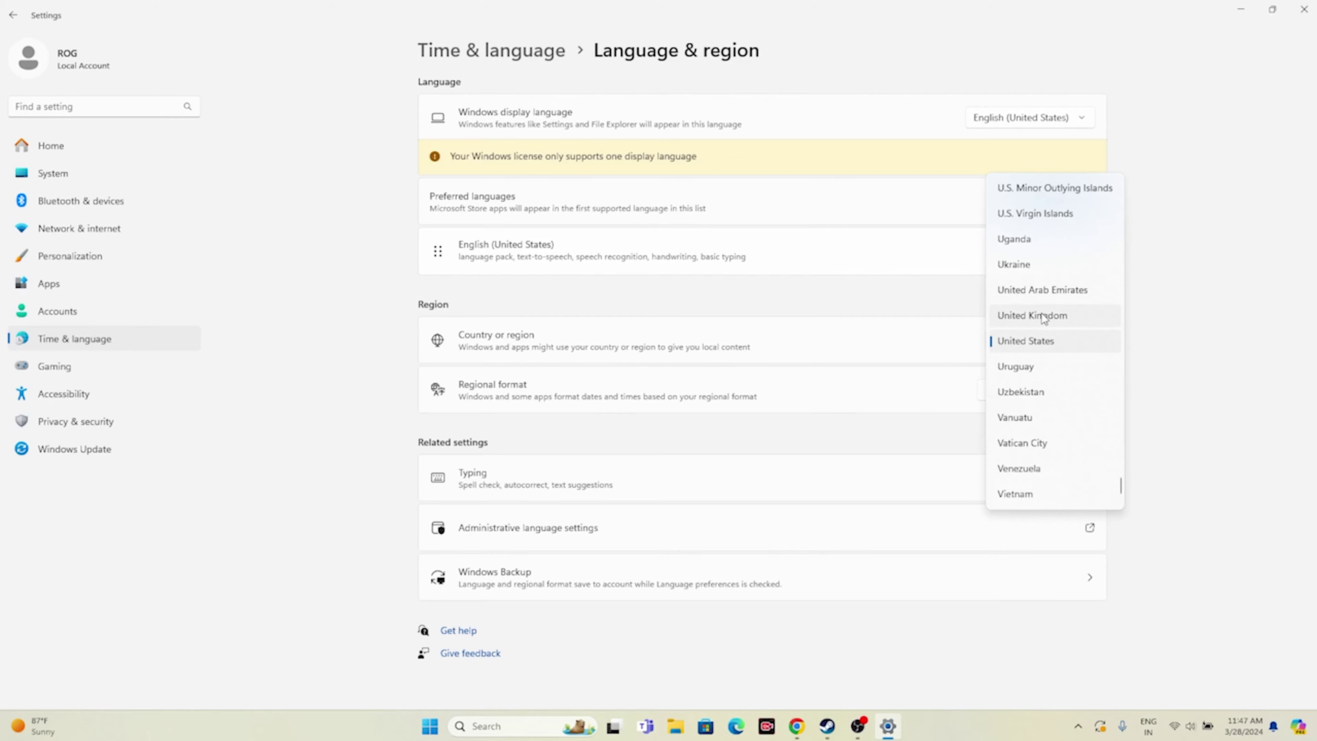
click(1275, 381)
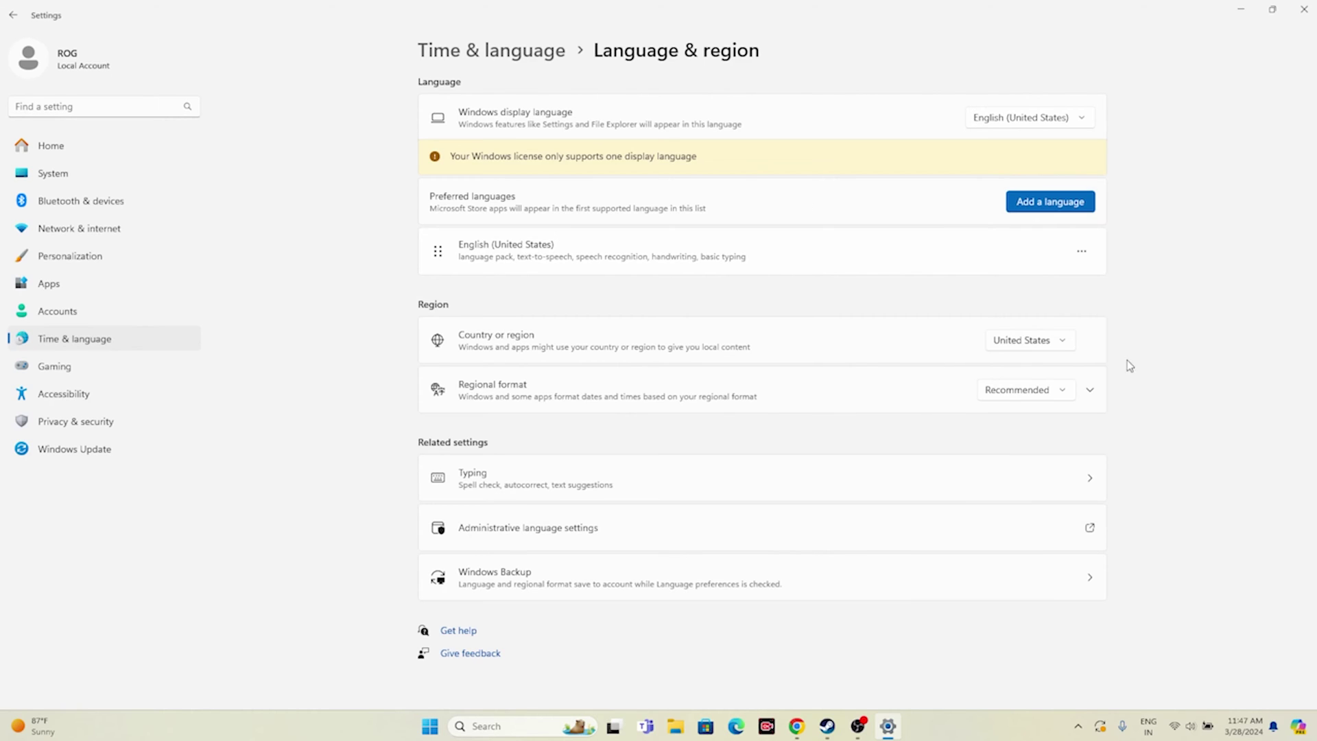
click(1307, 6)
click(839, 726)
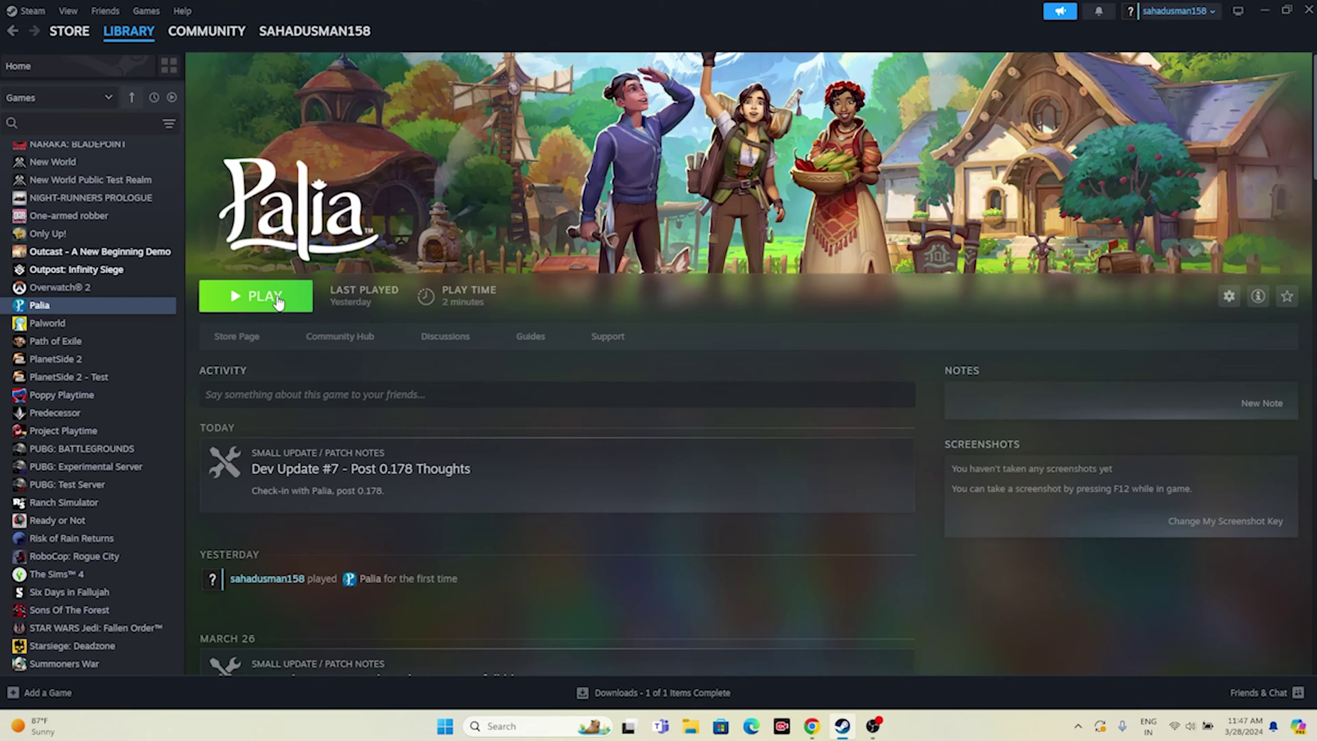
Minimize Steam and open the list of apps allowed through Windows Defender Firewall from Control Panel.
click(1264, 11)
click(495, 724)
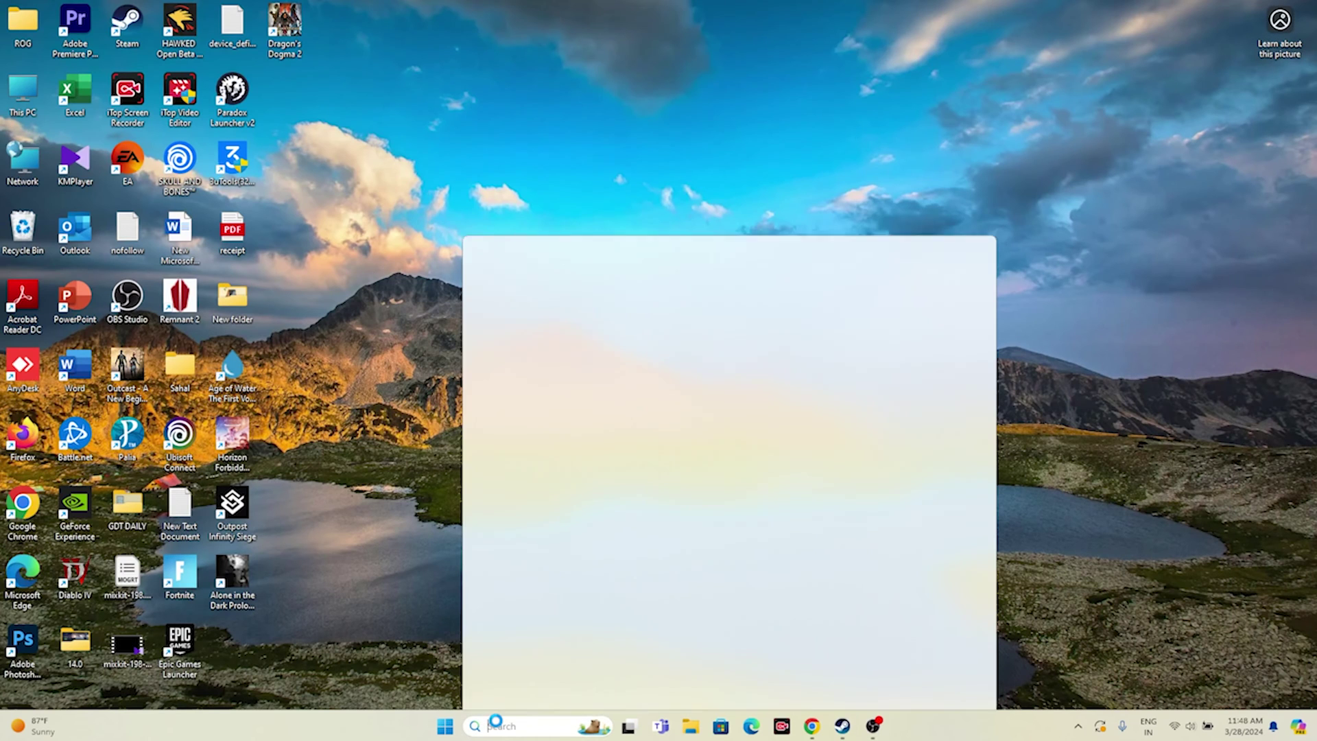
text(contro)
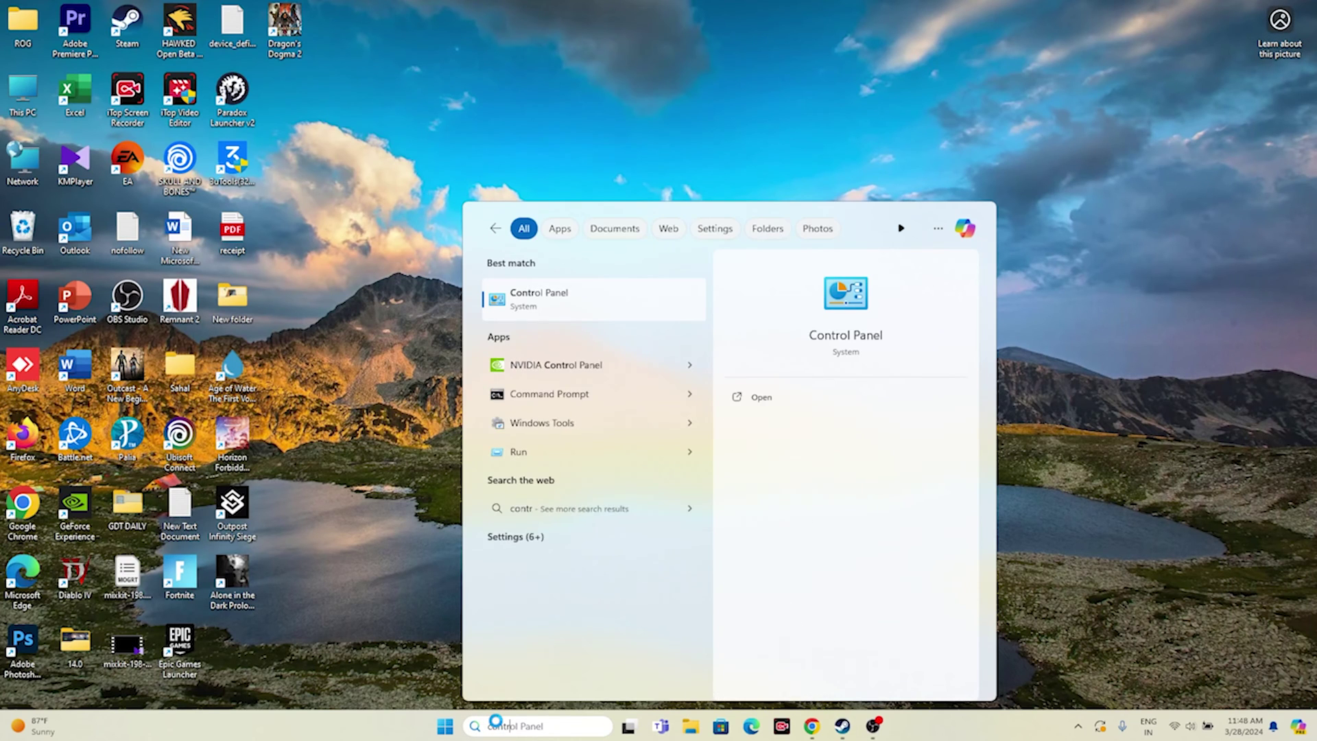
text(l)
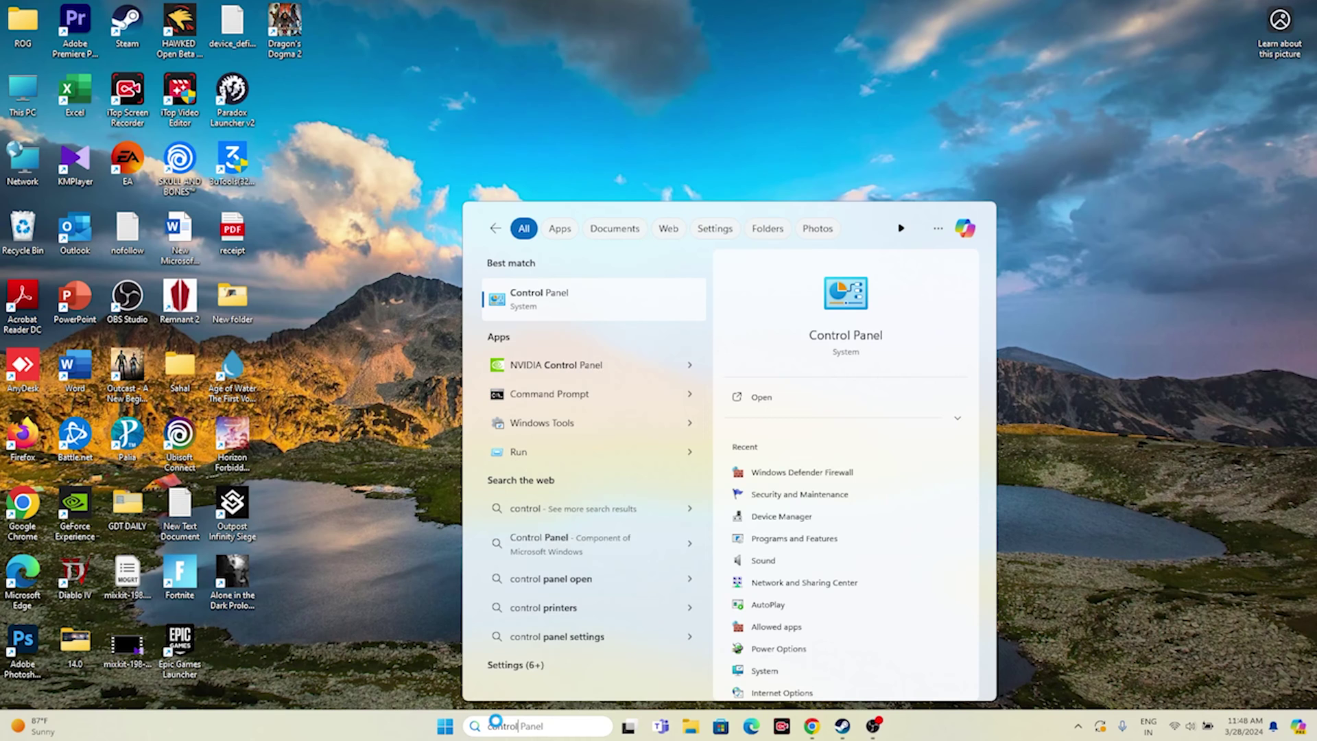
click(571, 302)
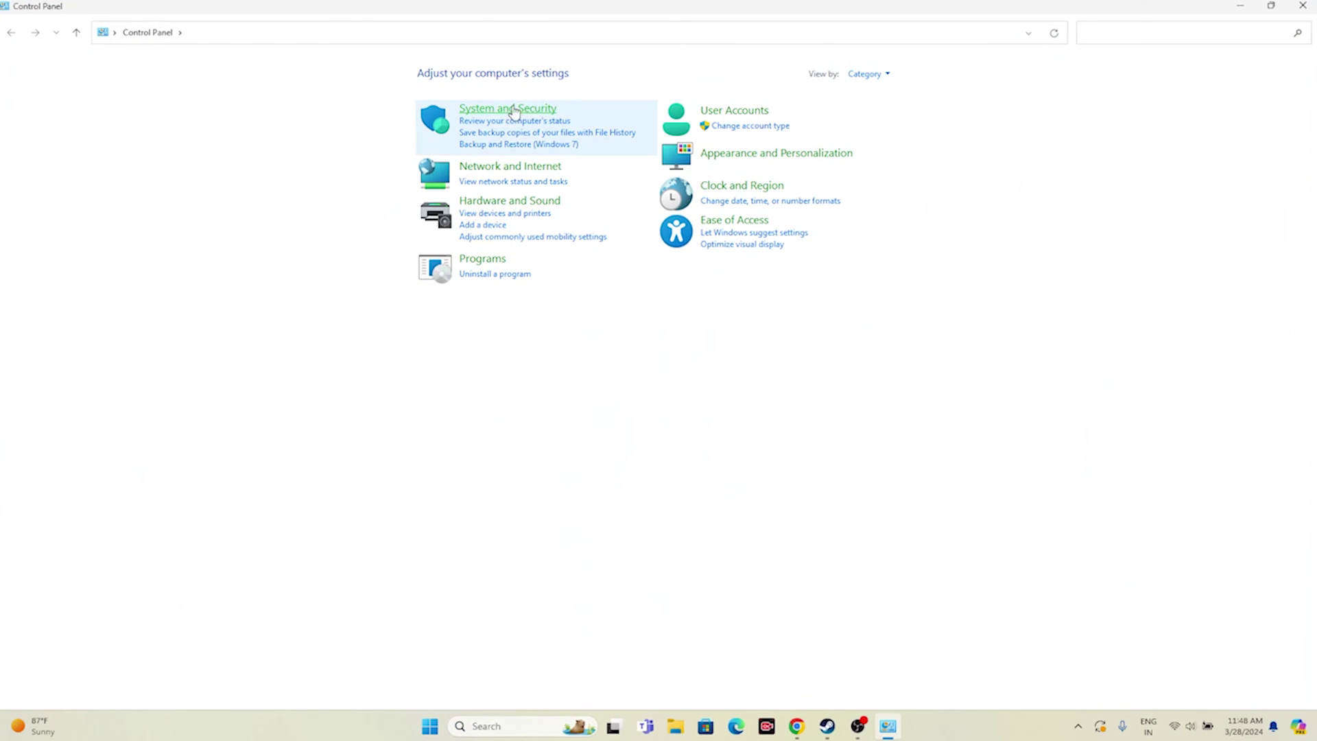
click(511, 109)
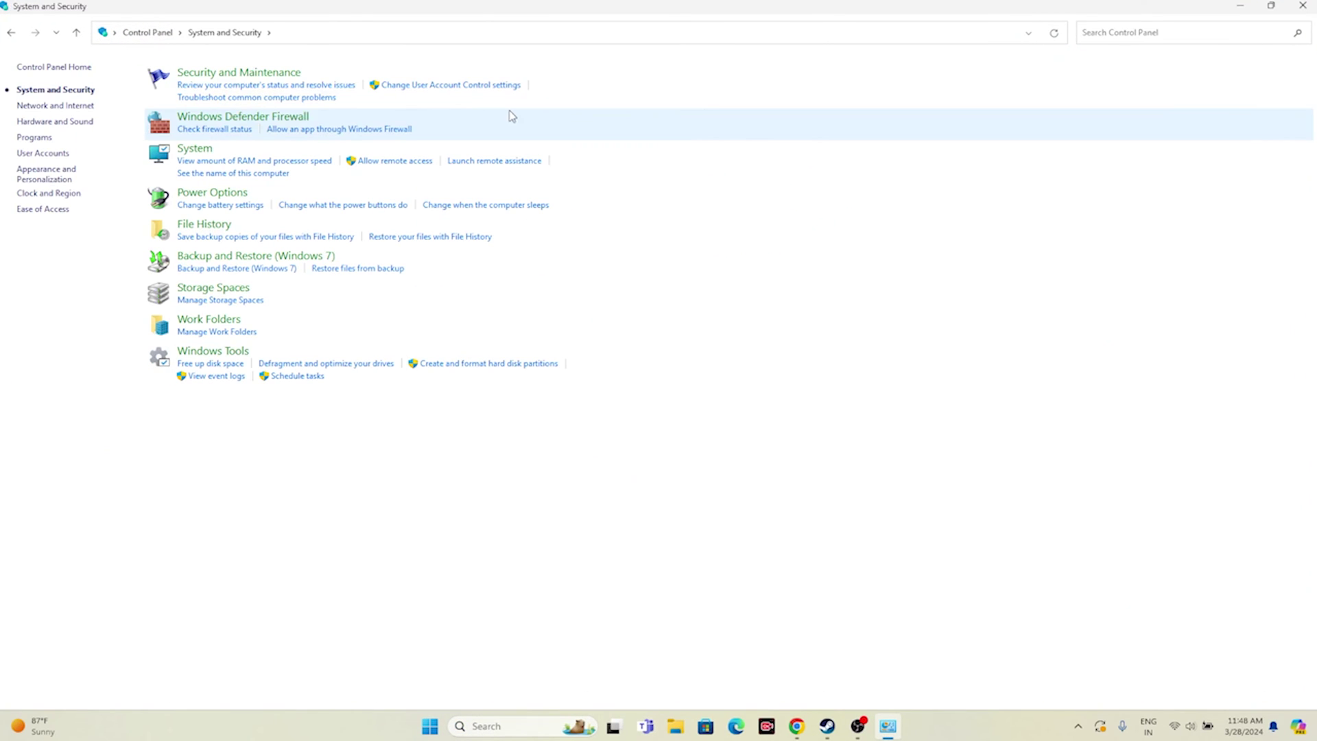
click(215, 117)
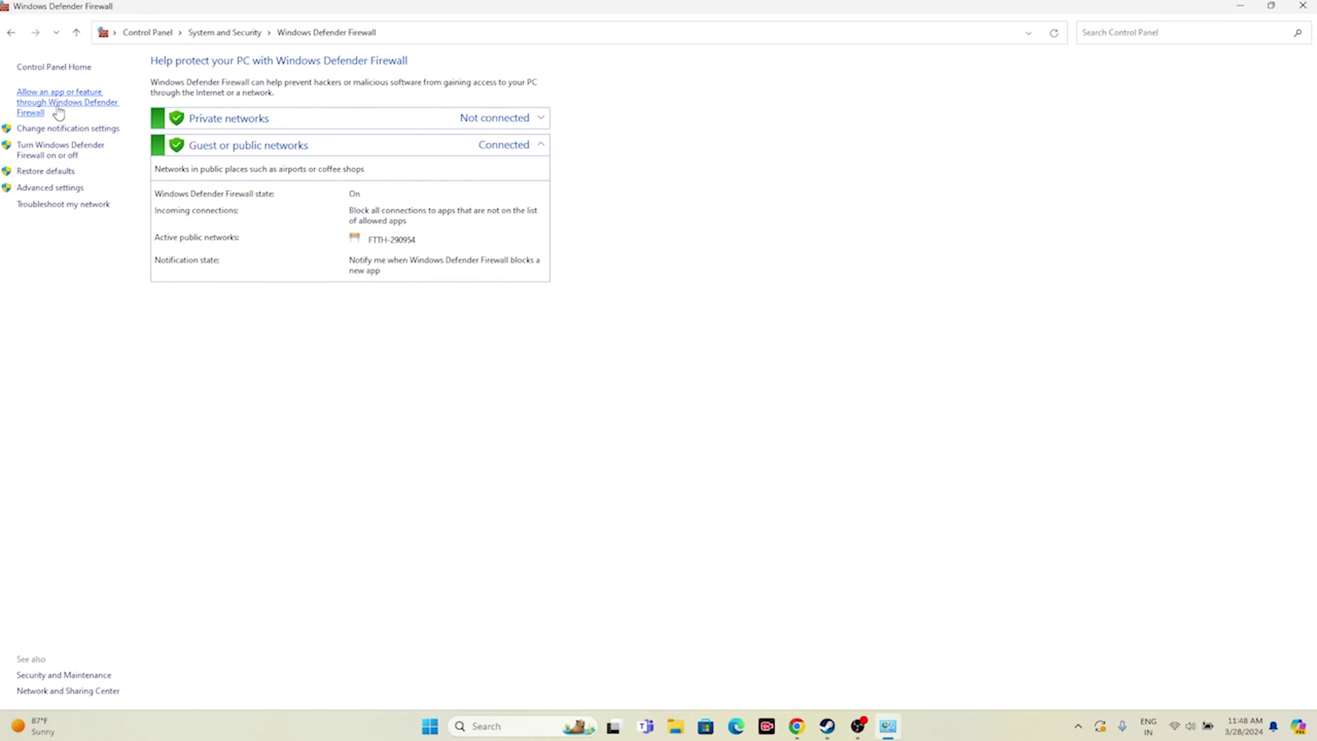
click(49, 104)
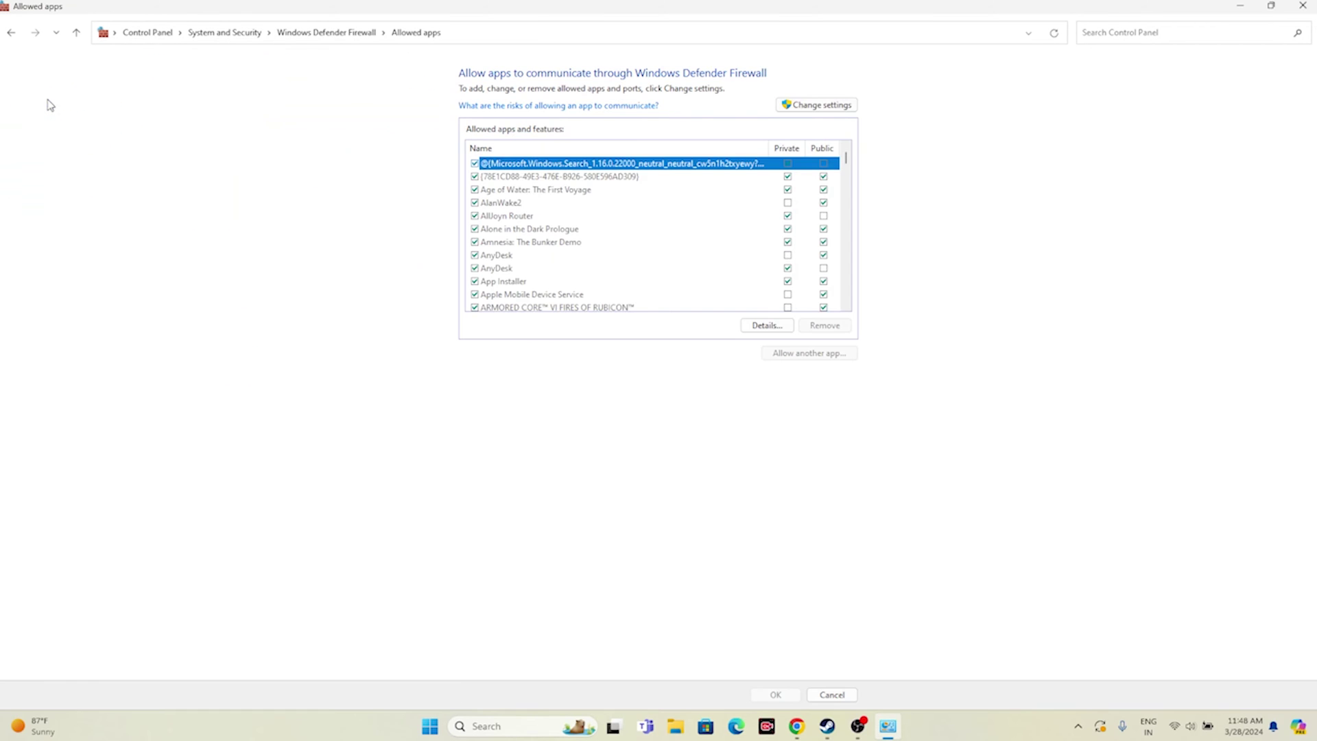
Locate the Palia entries in the firewall's allowed apps list and check their Private and Public permissions.
scroll(543, 234, down, 15)
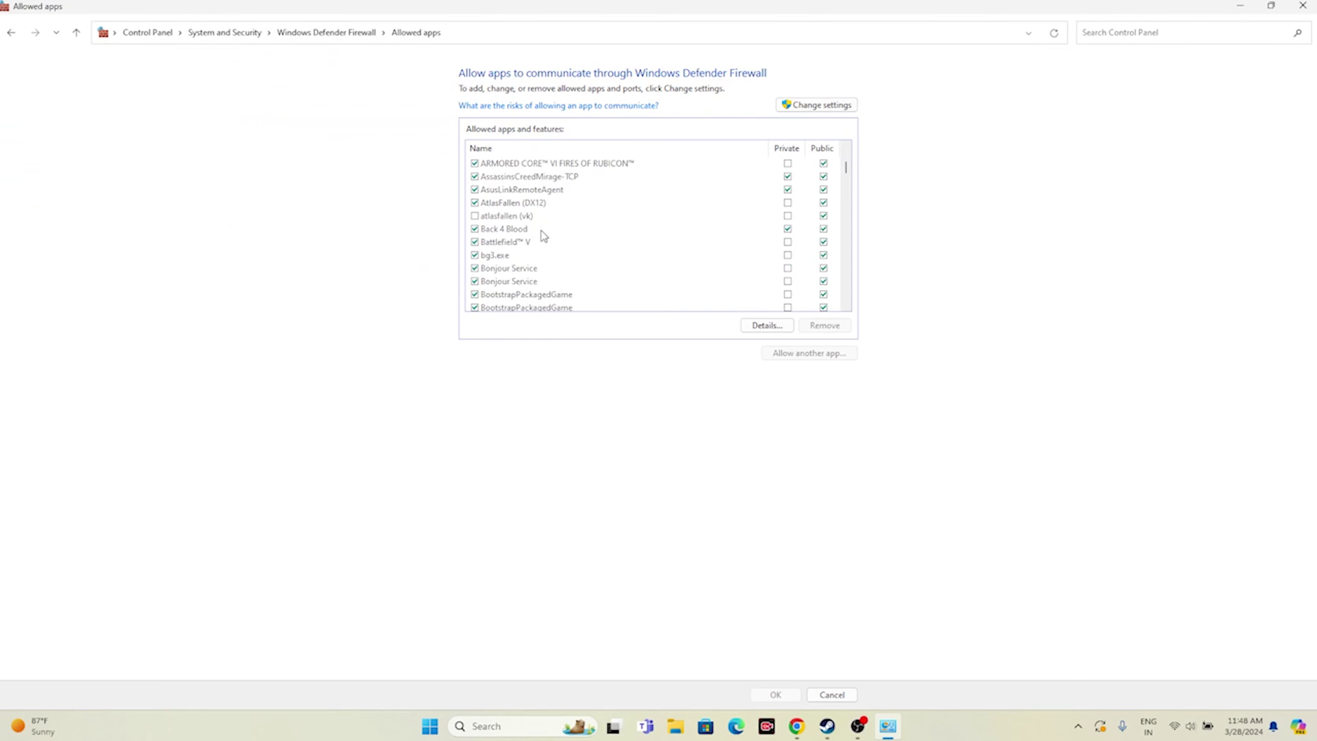
scroll(543, 234, down, 15)
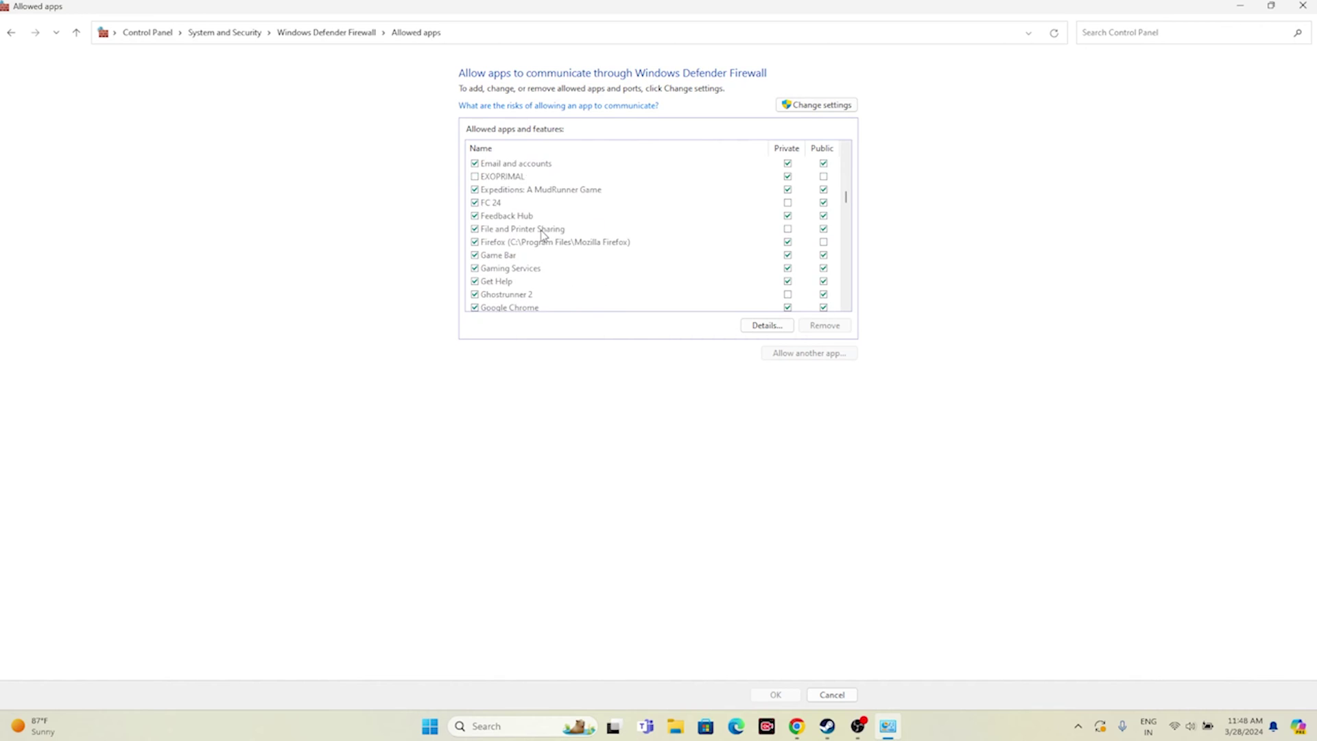
scroll(542, 234, down, 12)
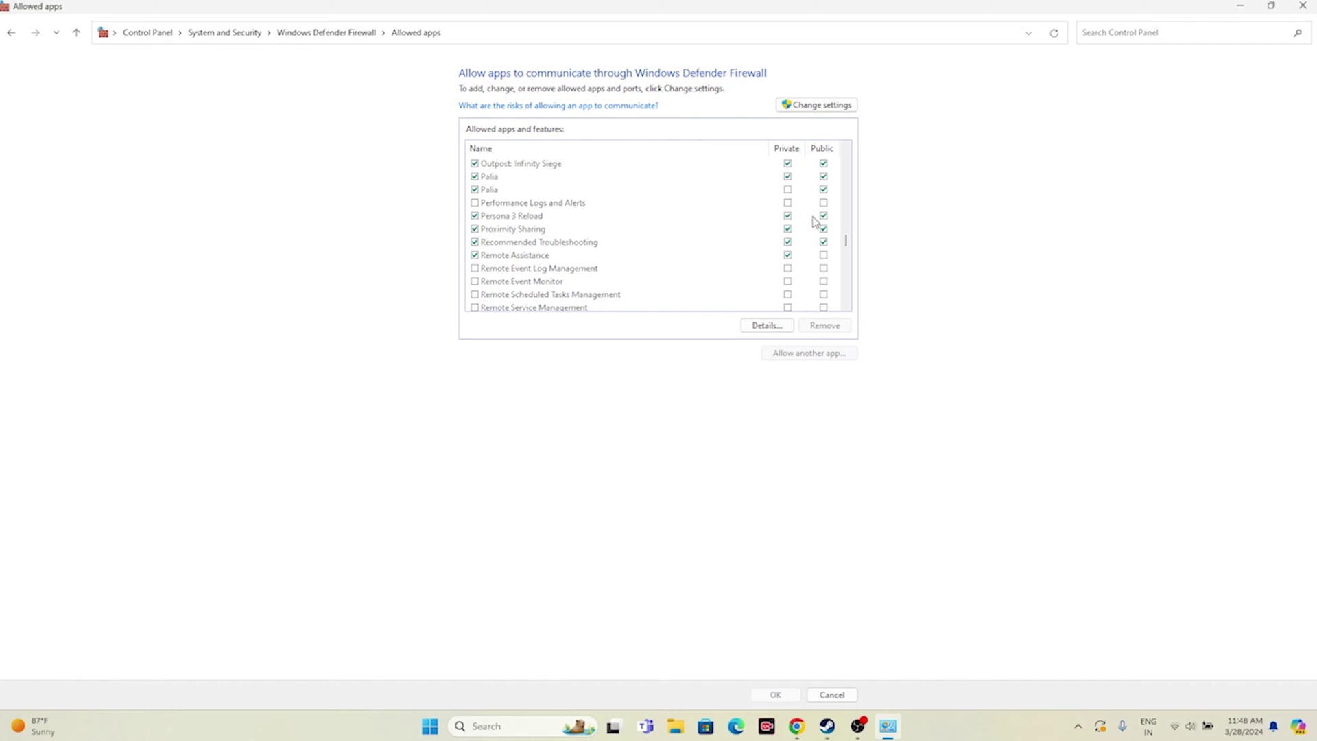
Inspect both Palia entries in the firewall's allowed apps list, close the window and return to Steam.
click(789, 191)
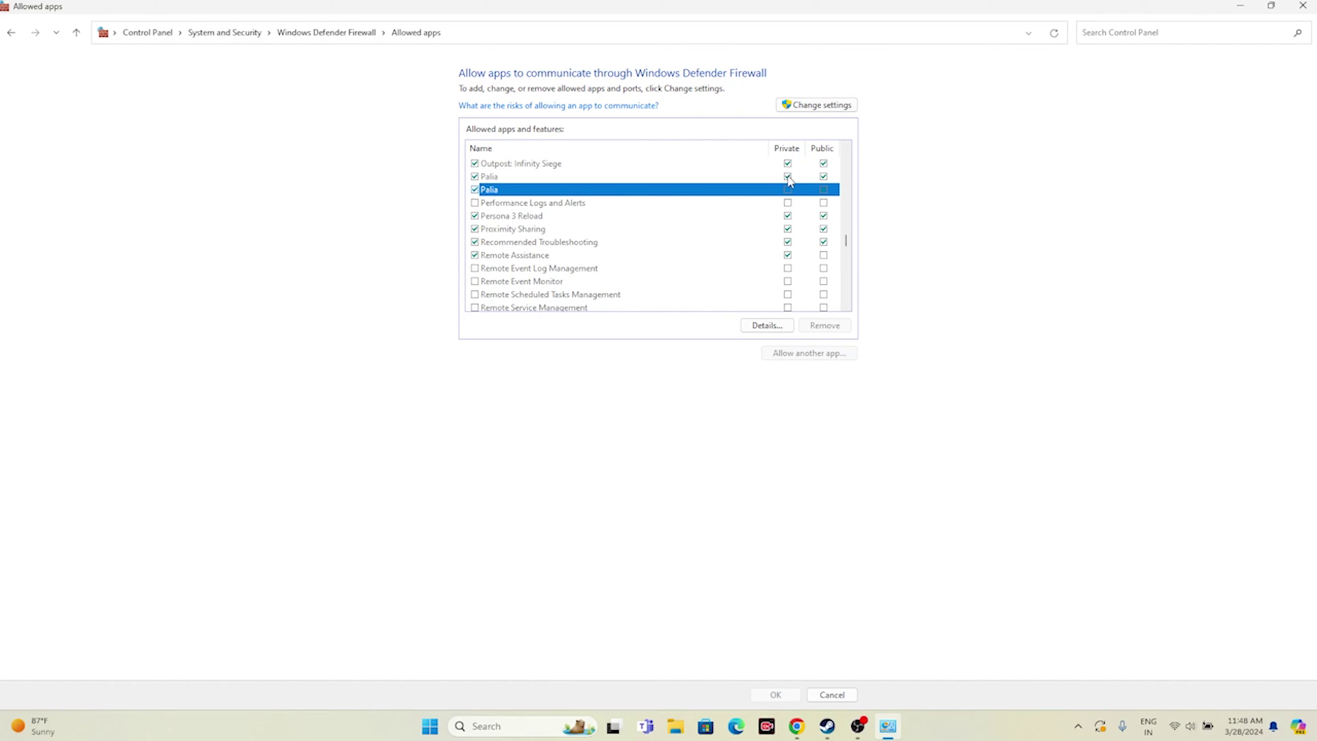
click(789, 181)
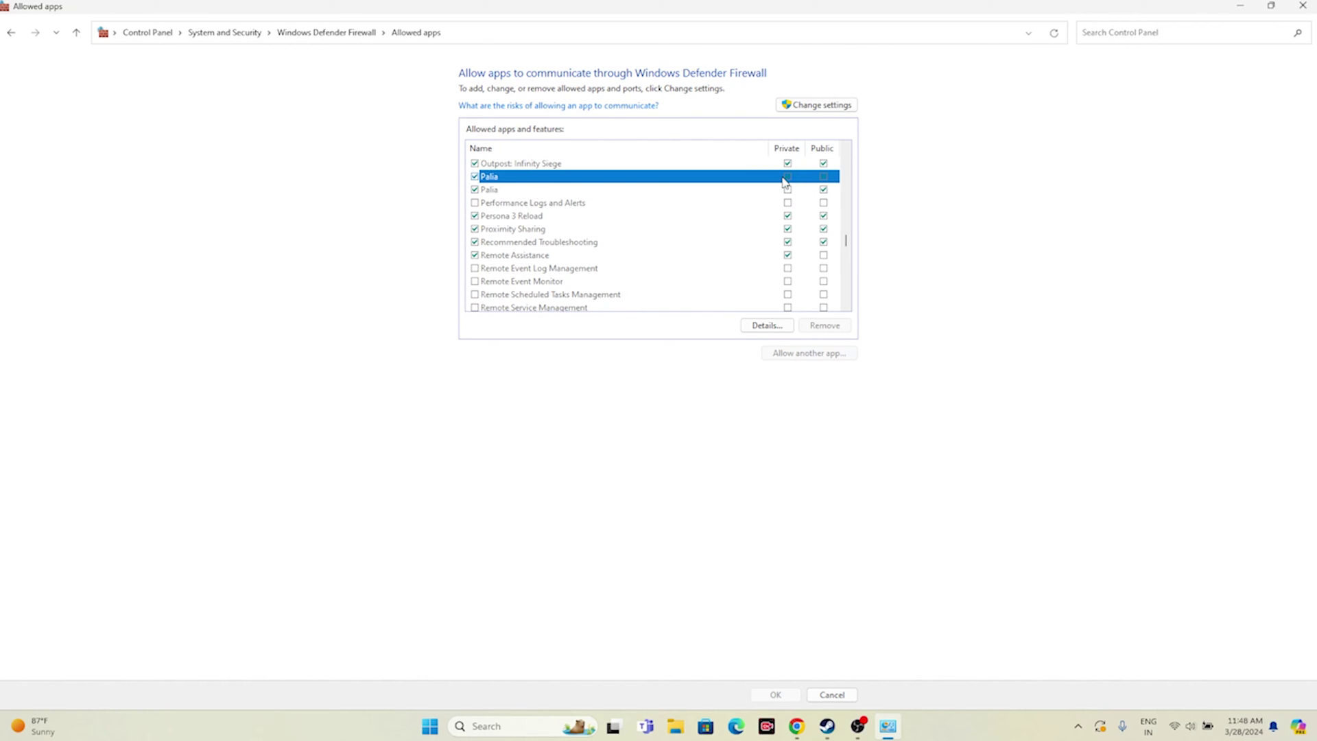
click(1302, 5)
click(843, 725)
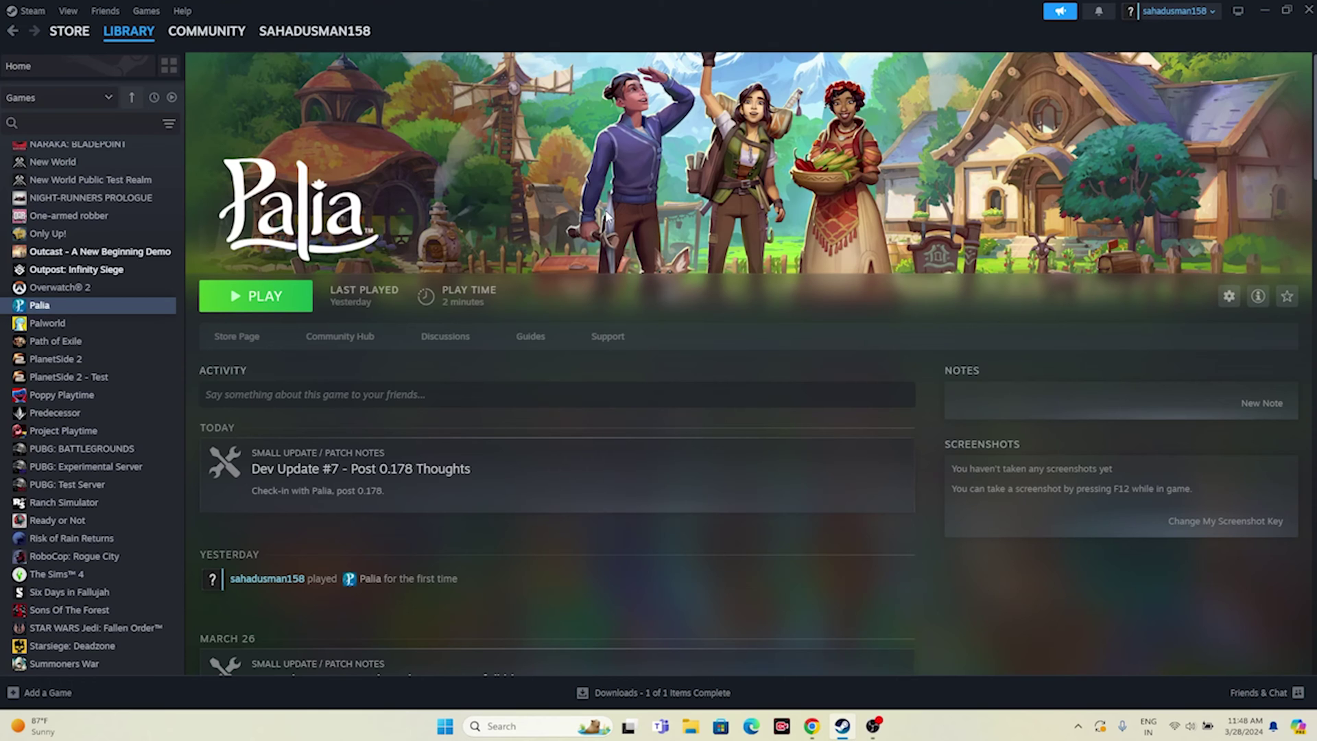
Minimize Steam, view the Documents folder in File Explorer, close it and return to Steam.
click(1264, 11)
click(690, 725)
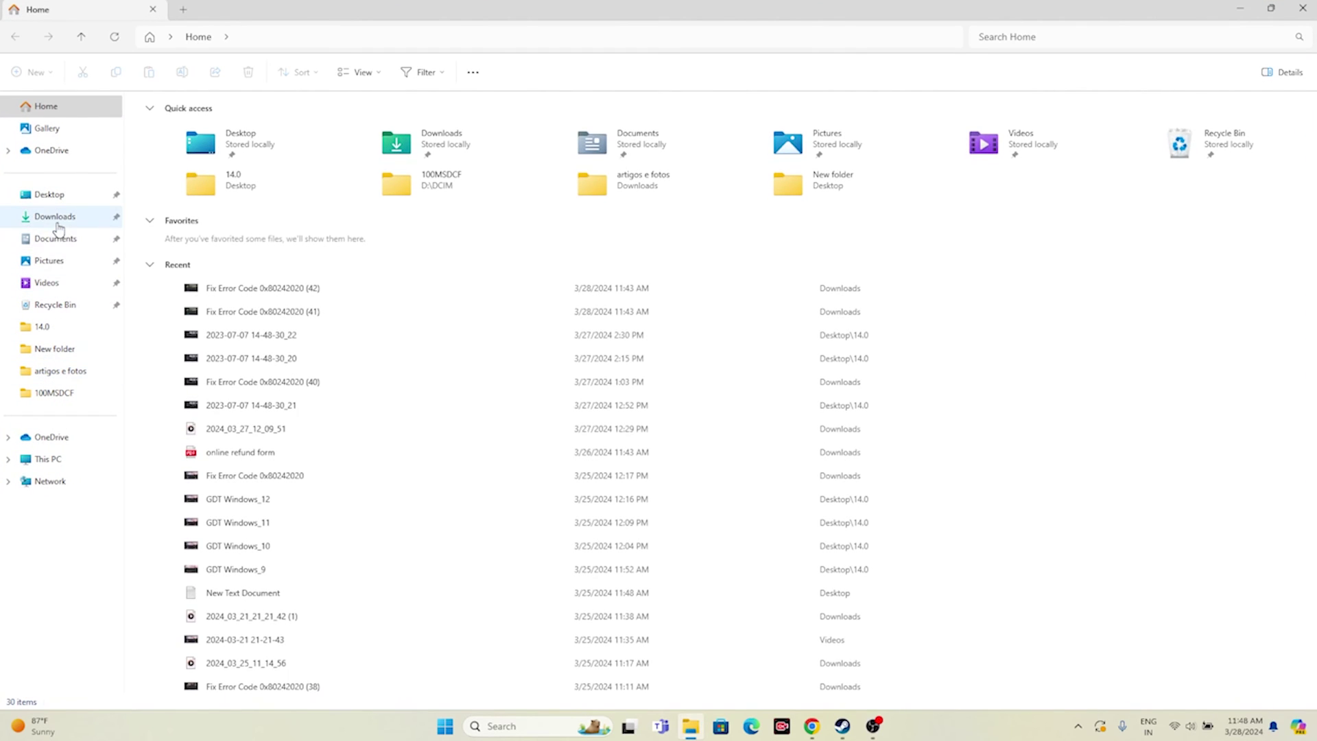
click(57, 237)
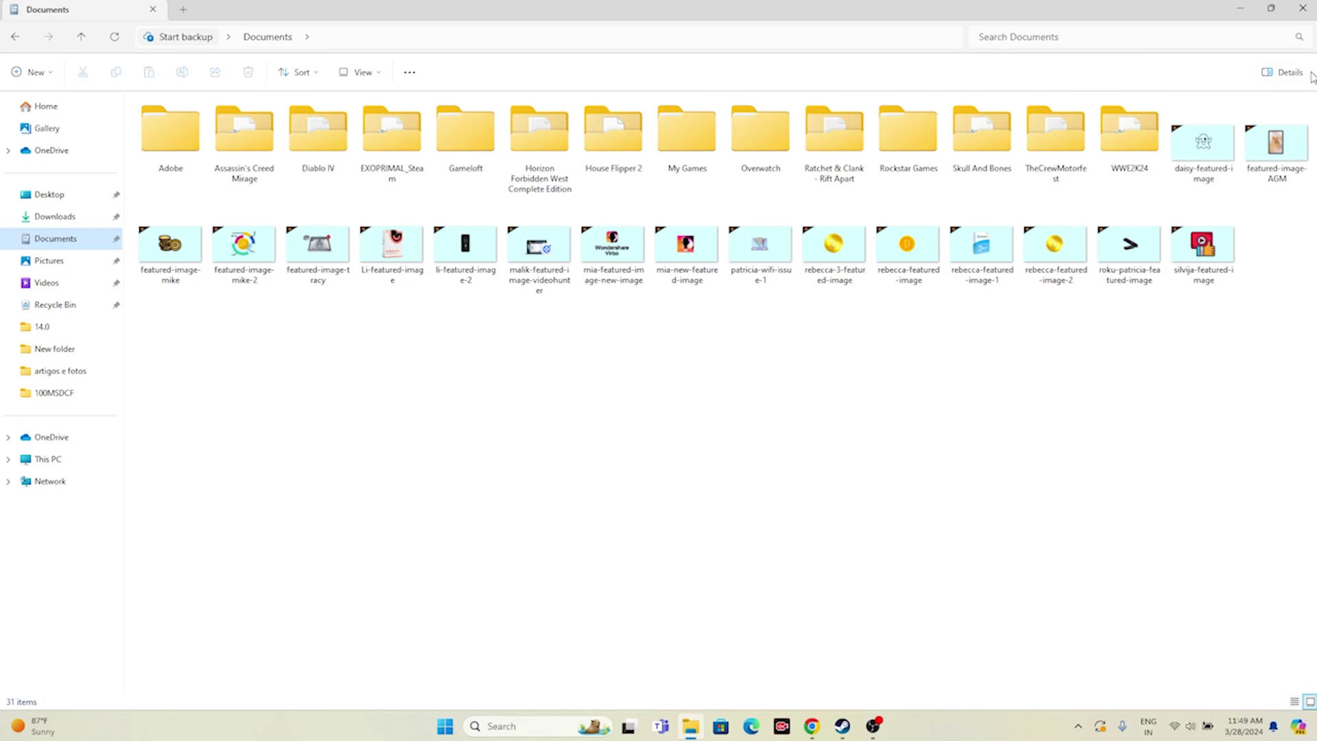
click(1302, 9)
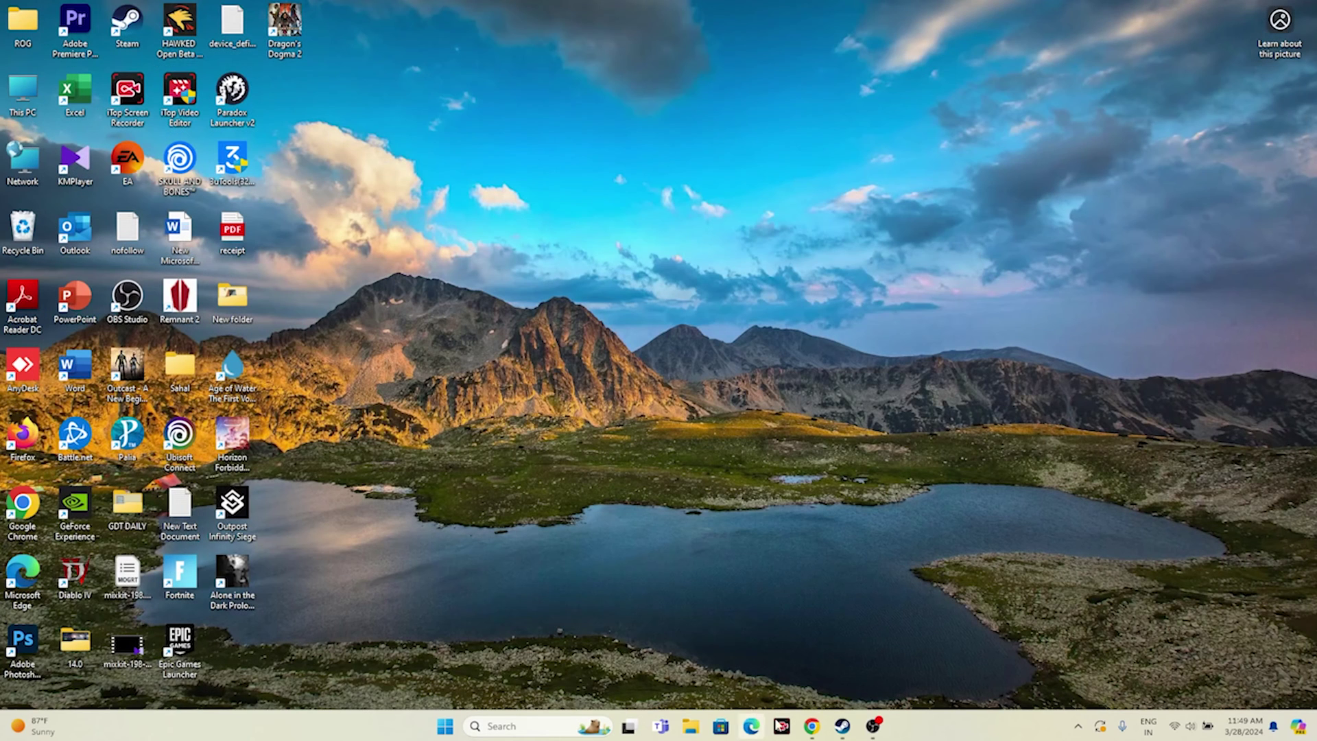
click(842, 726)
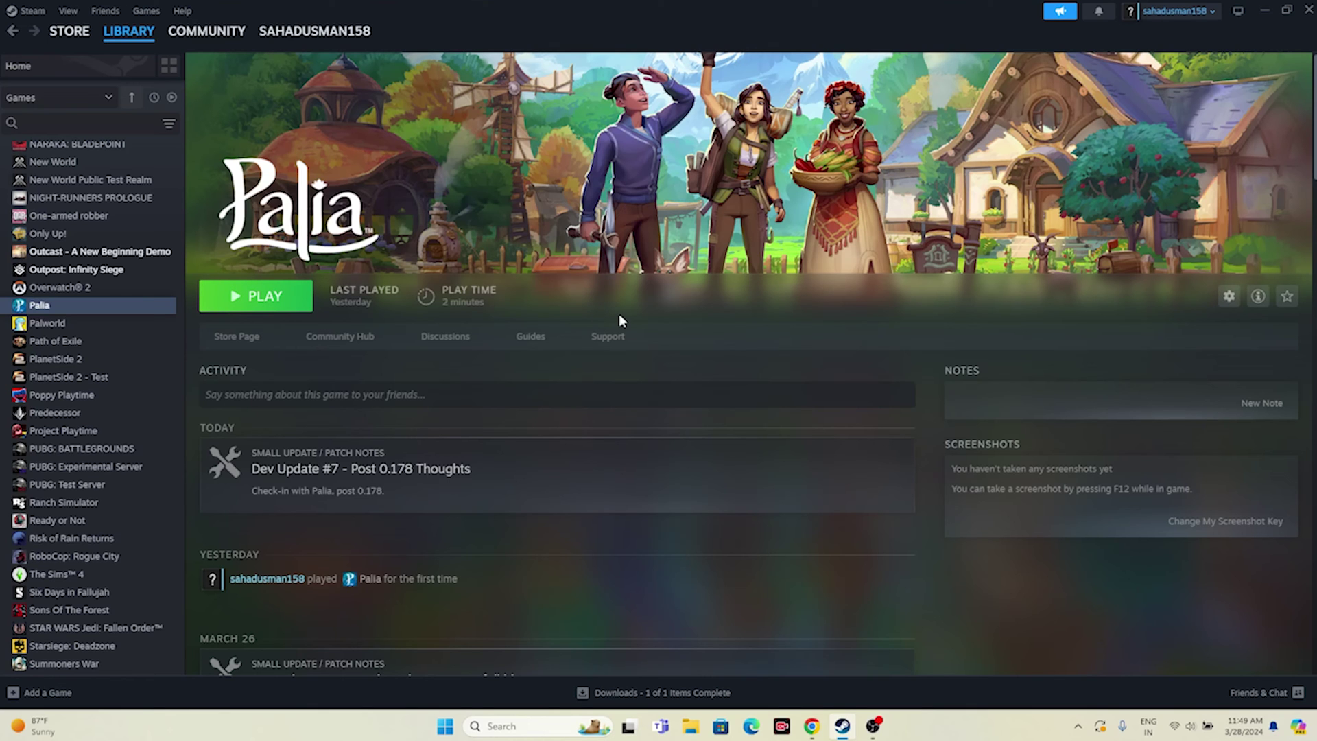
Minimize Steam, search Windows for "system" and open the list of services in System Configuration.
click(1265, 11)
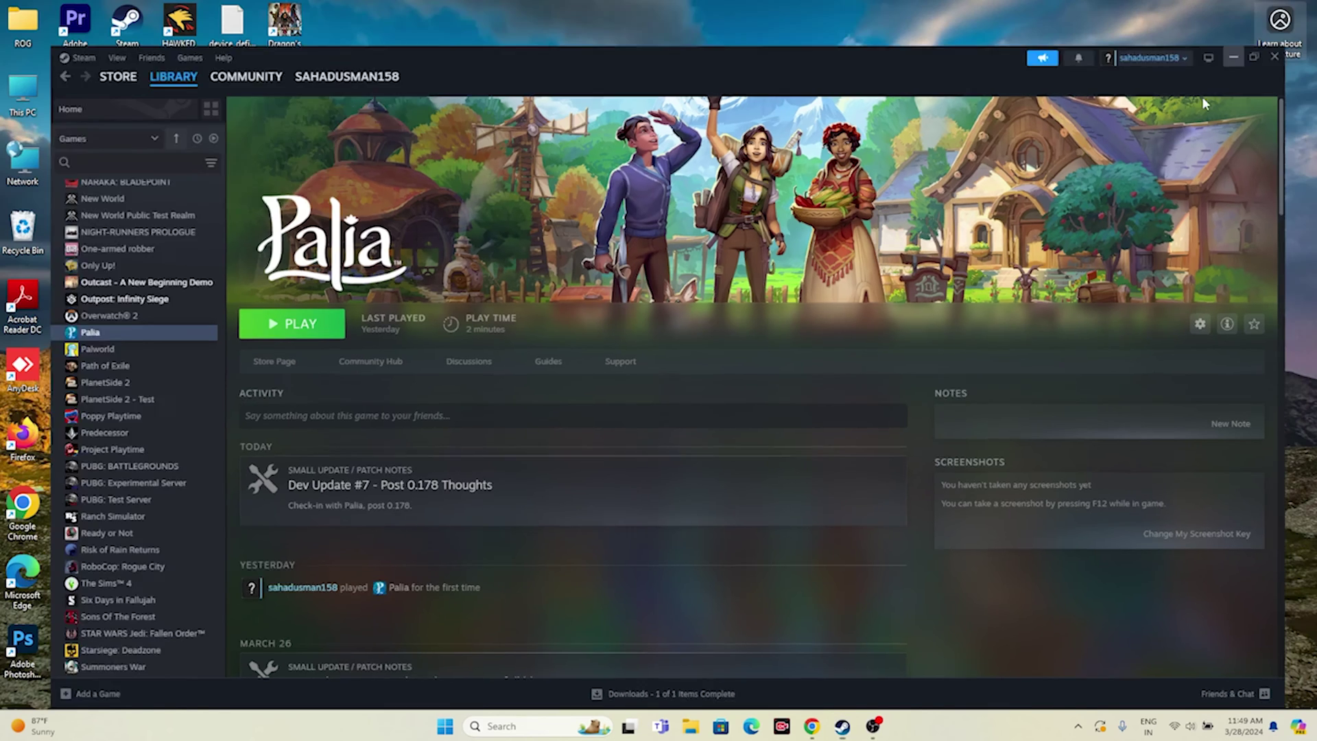
click(598, 727)
text(s)
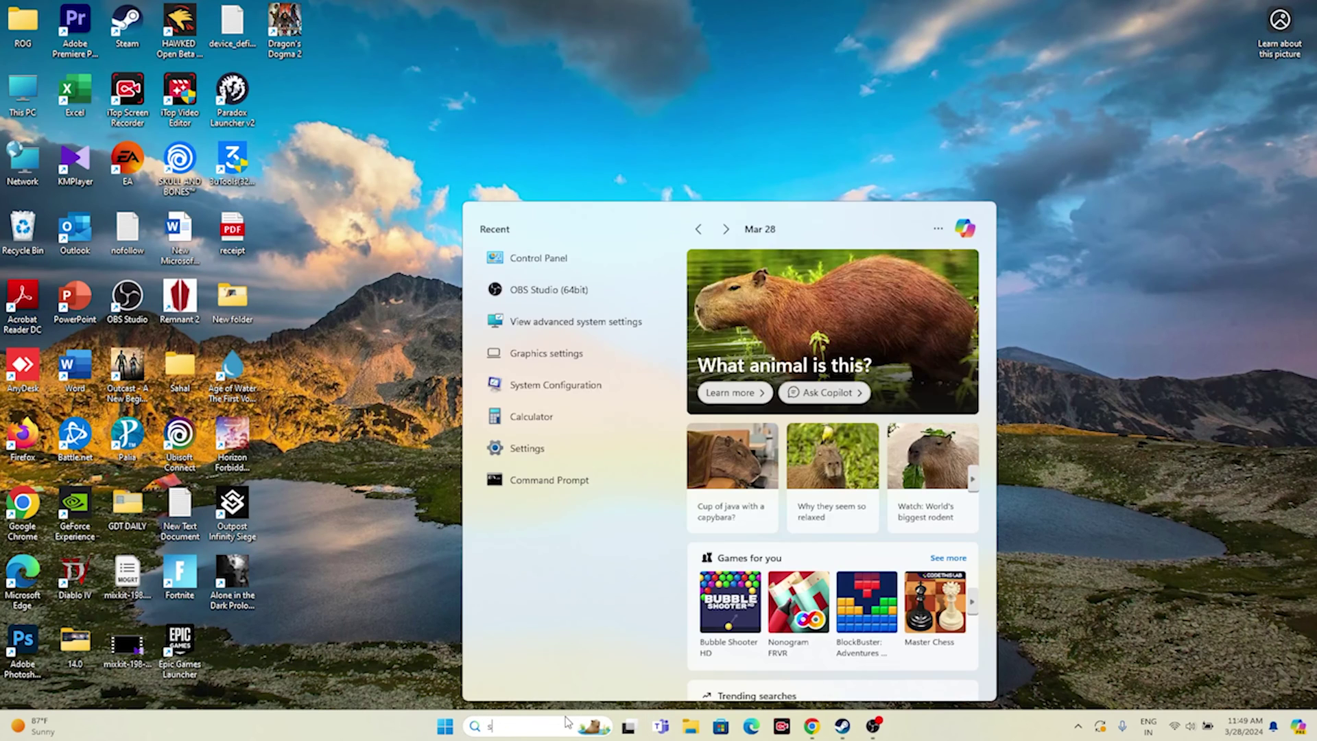
text(ystem)
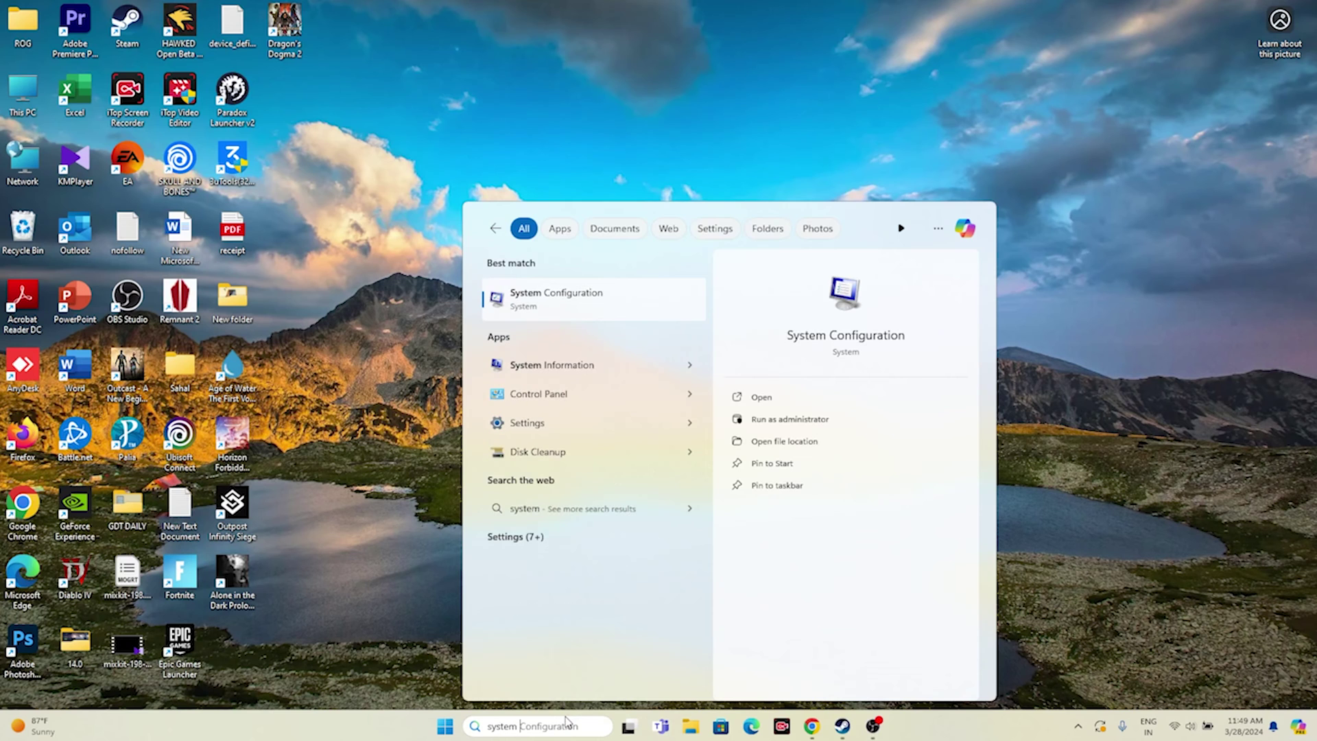
click(561, 300)
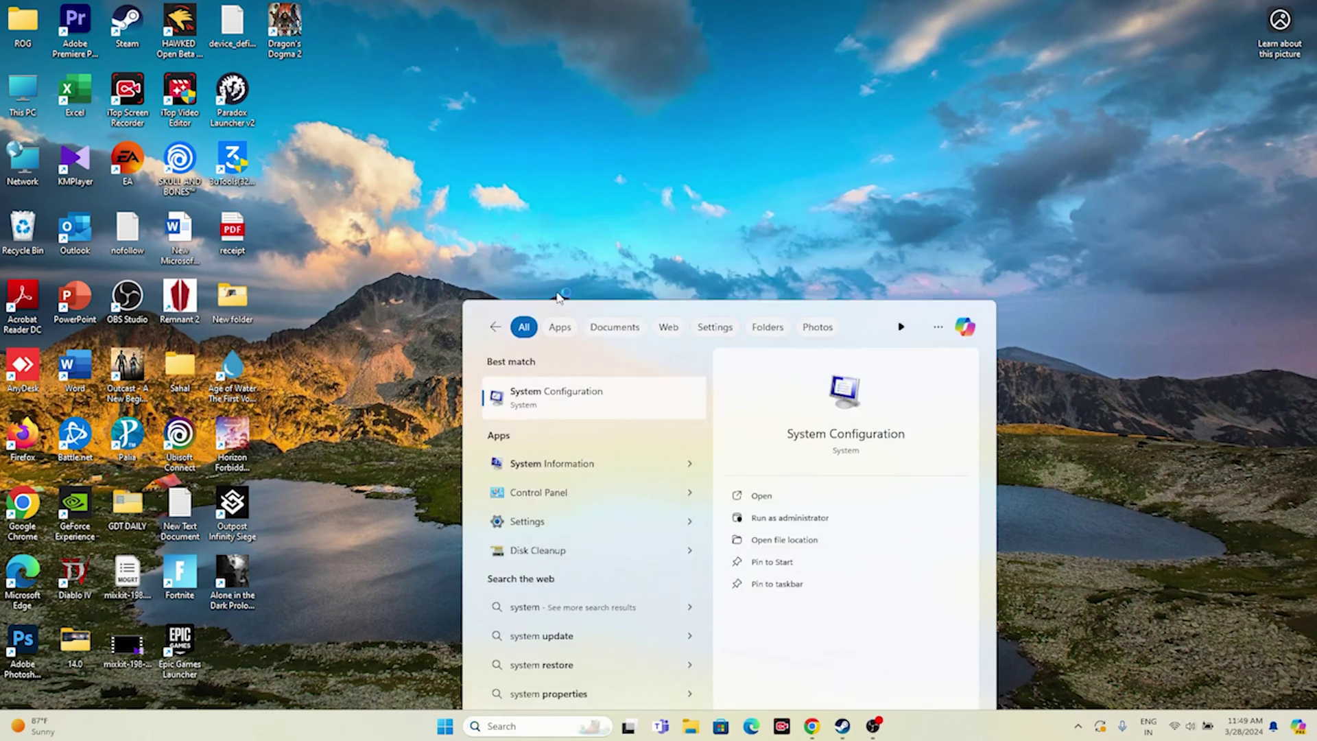
click(549, 254)
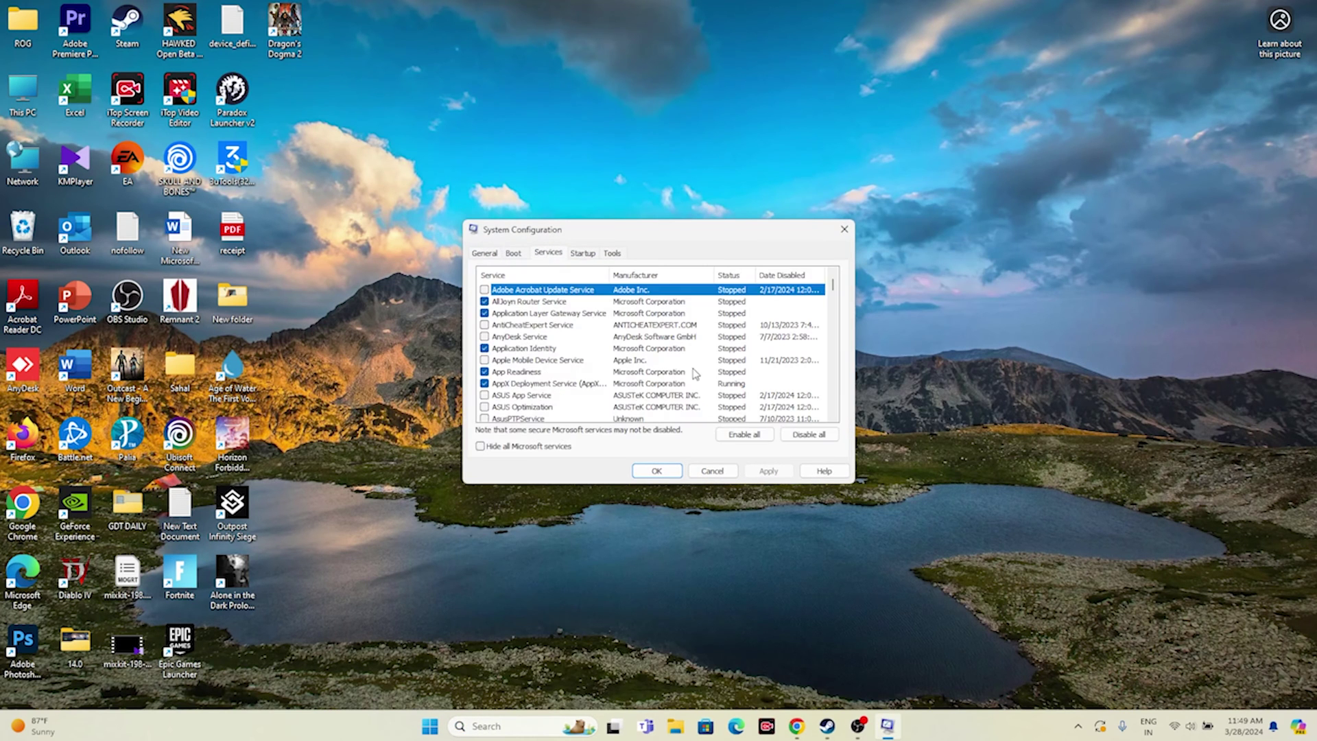
Hide all Microsoft services, disable all the remaining services, apply the changes and dismiss the restart prompt without restarting.
click(807, 437)
click(480, 446)
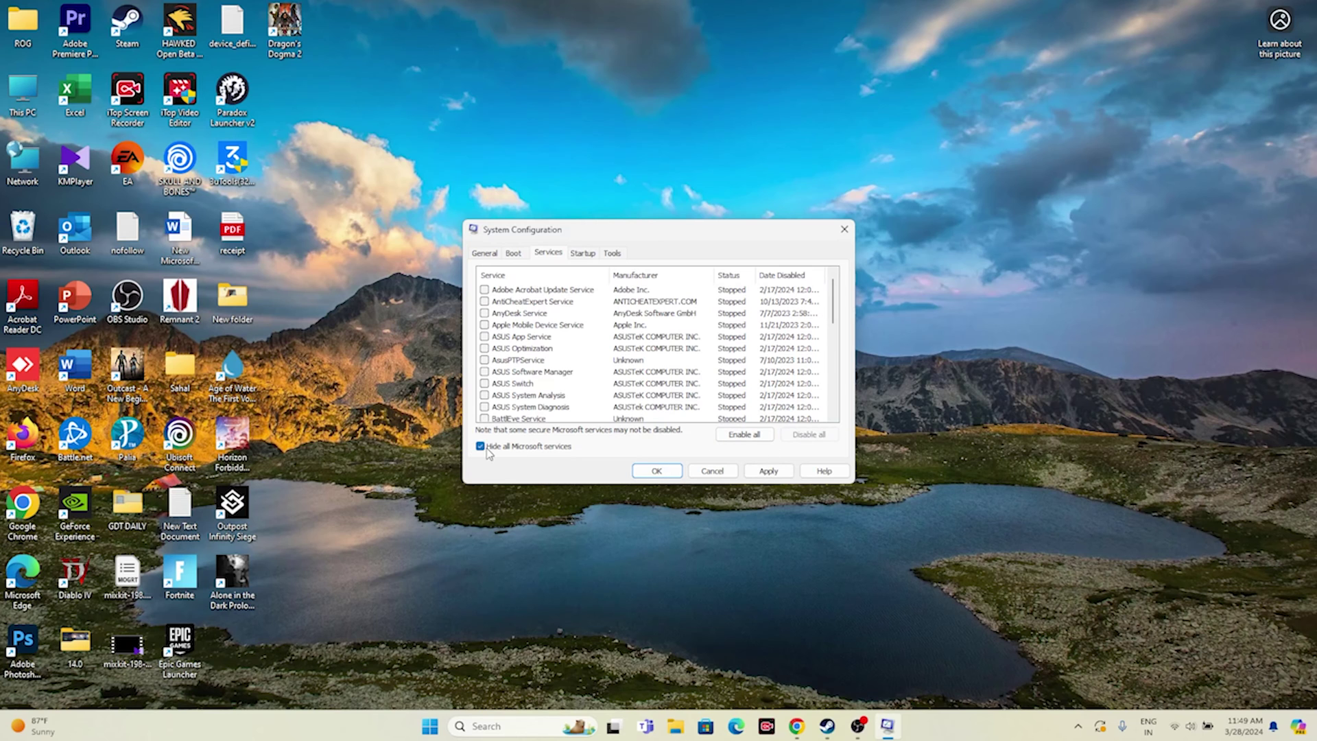
click(770, 473)
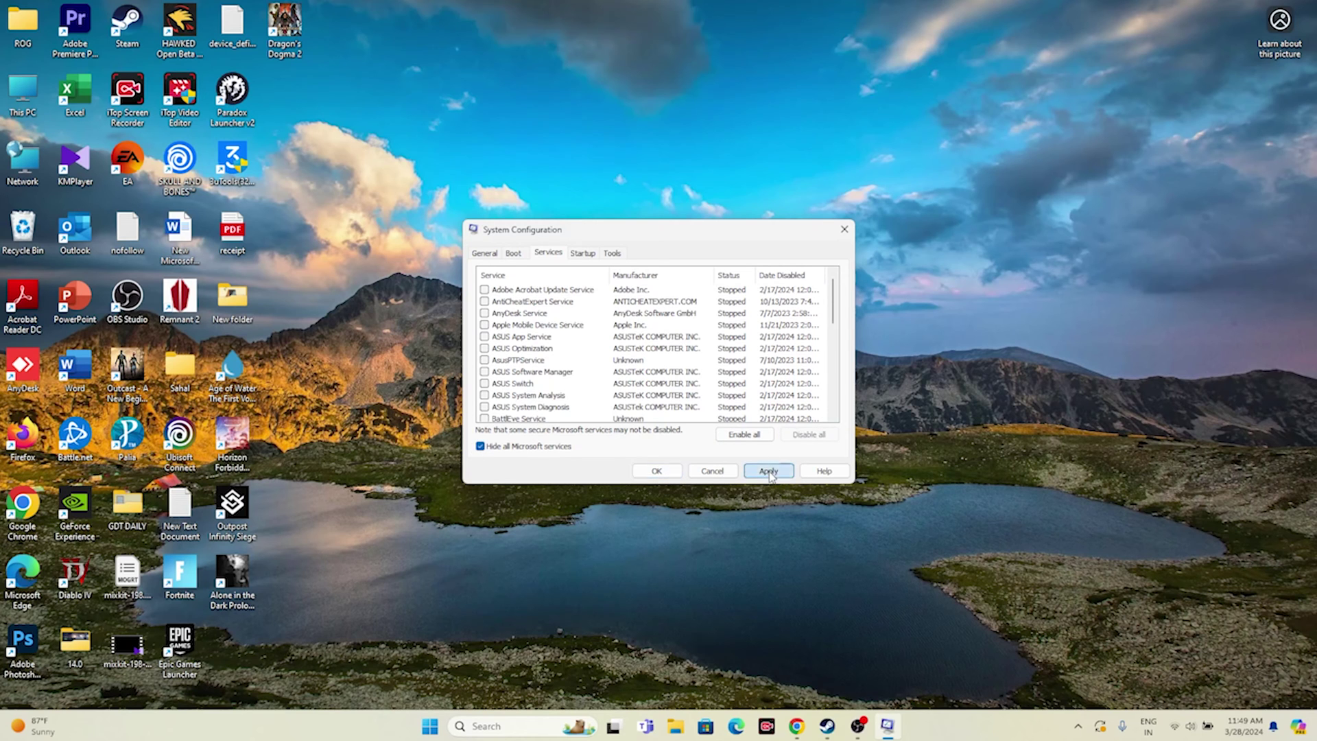
click(655, 472)
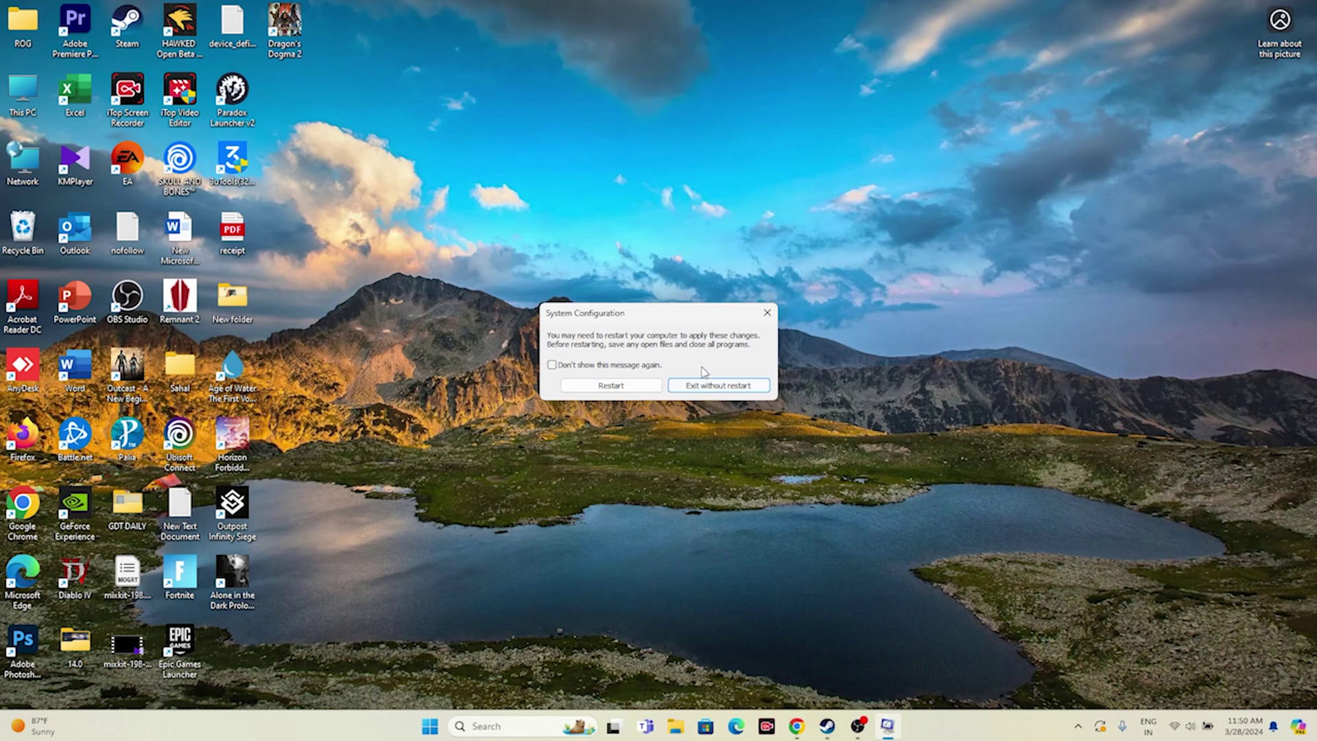
click(767, 313)
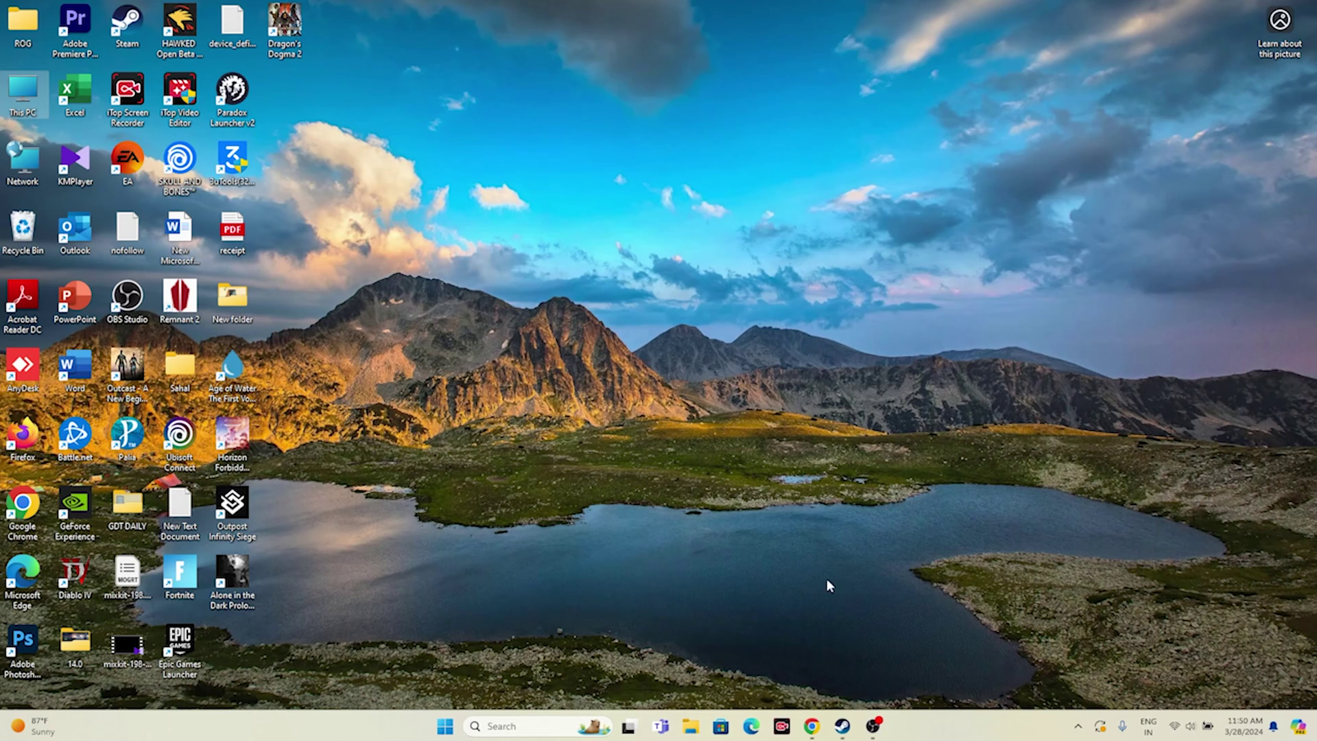
Return to Steam, set Palia's launch options to -dx12 in the game's properties and close them.
click(842, 726)
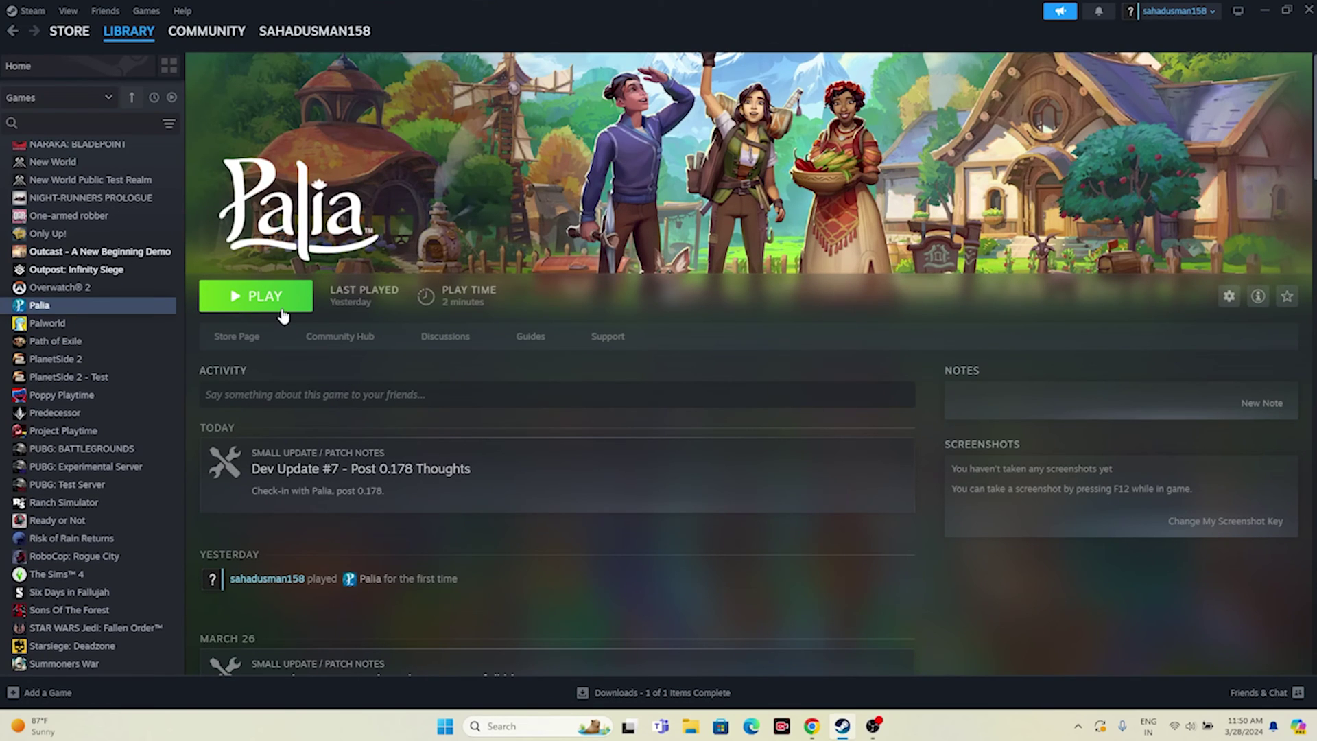
right_click(48, 310)
click(83, 410)
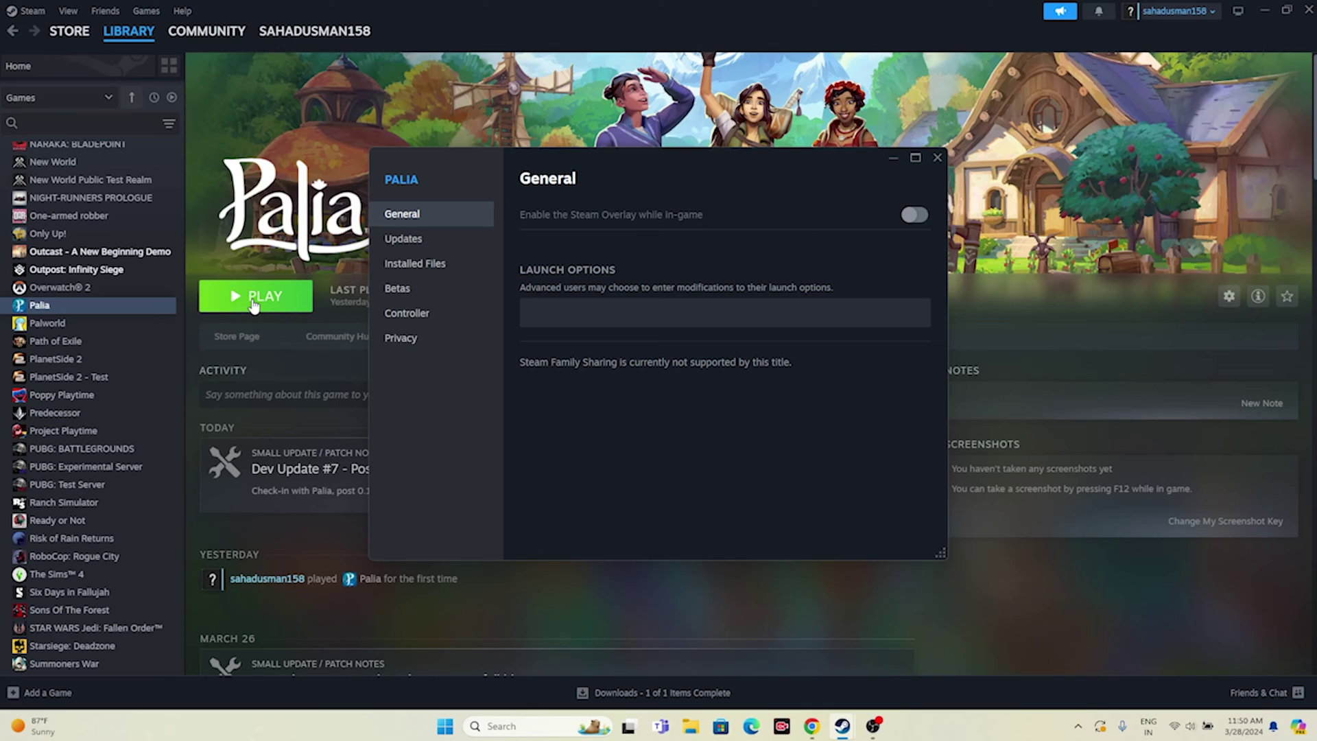
click(598, 307)
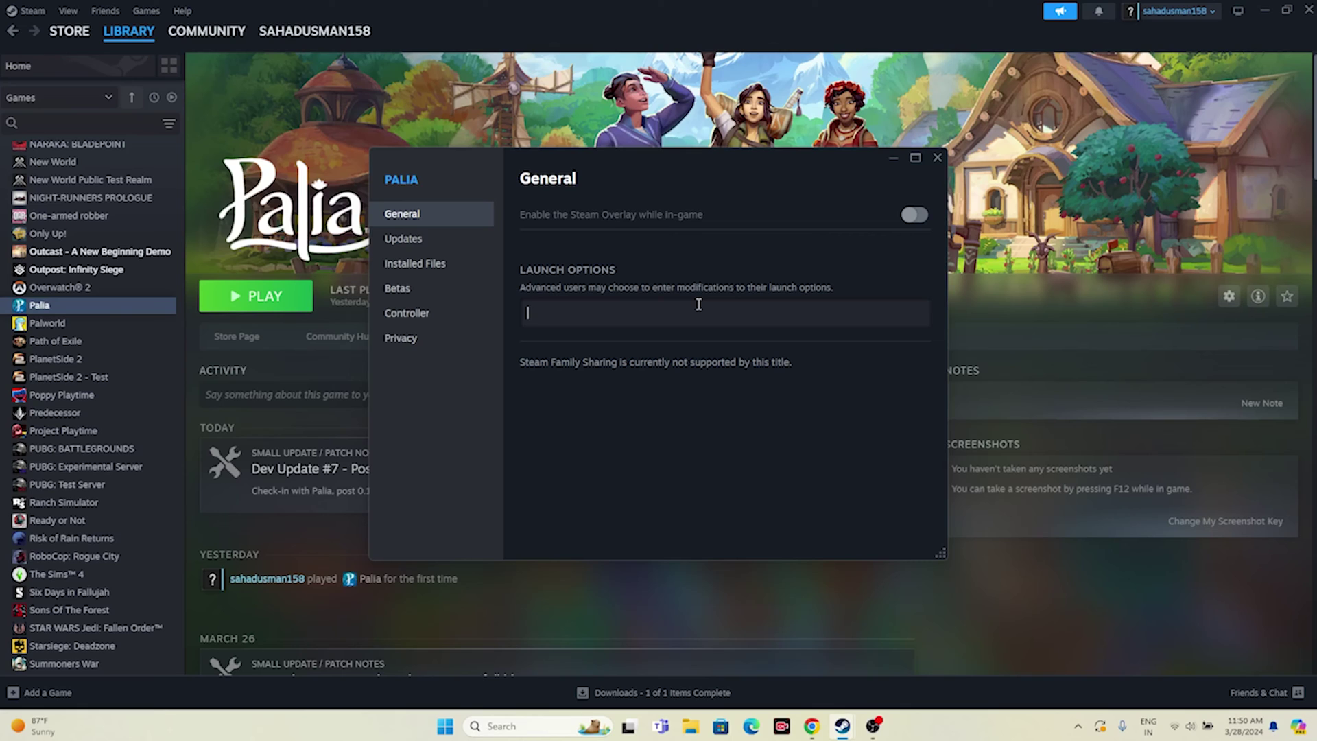
text(-dx11)
key(BackSpace)
text(2)
click(936, 157)
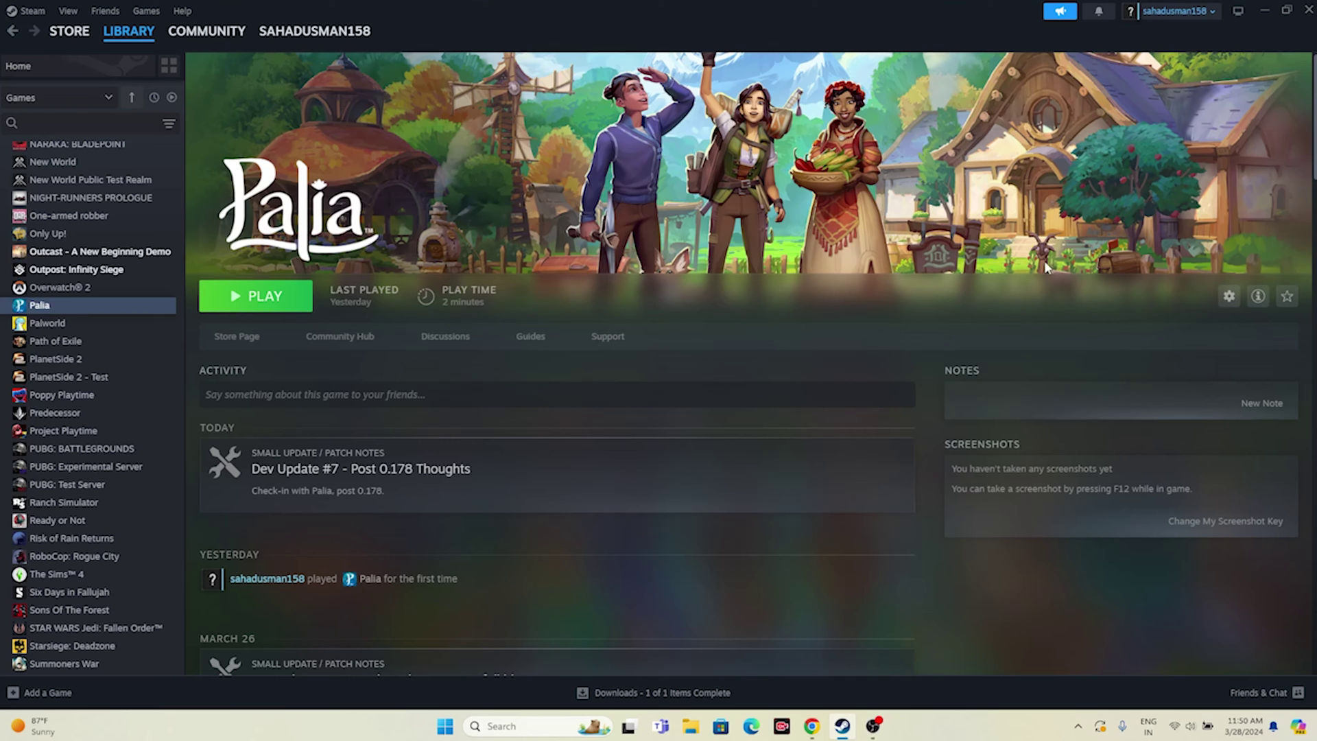
Minimize Steam, review the running apps and background processes in Task Manager, close it and return to Steam.
click(1264, 11)
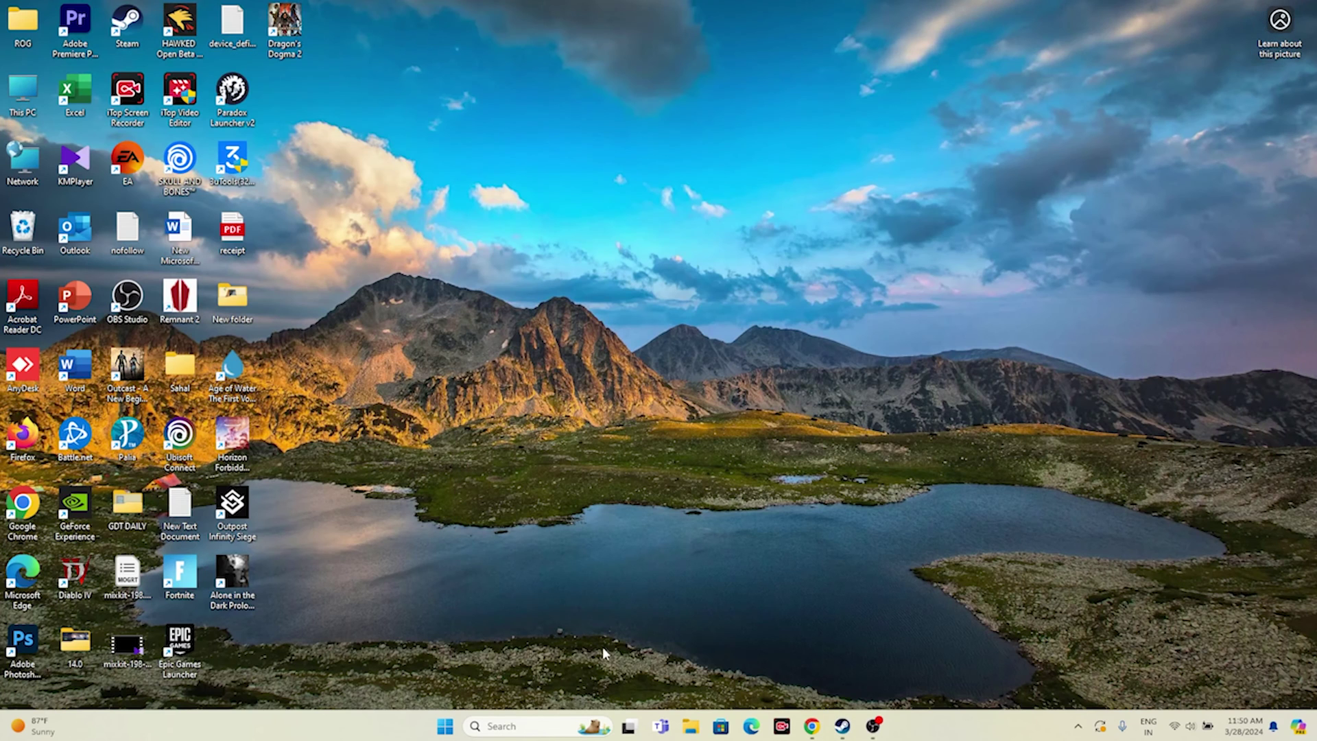
right_click(445, 726)
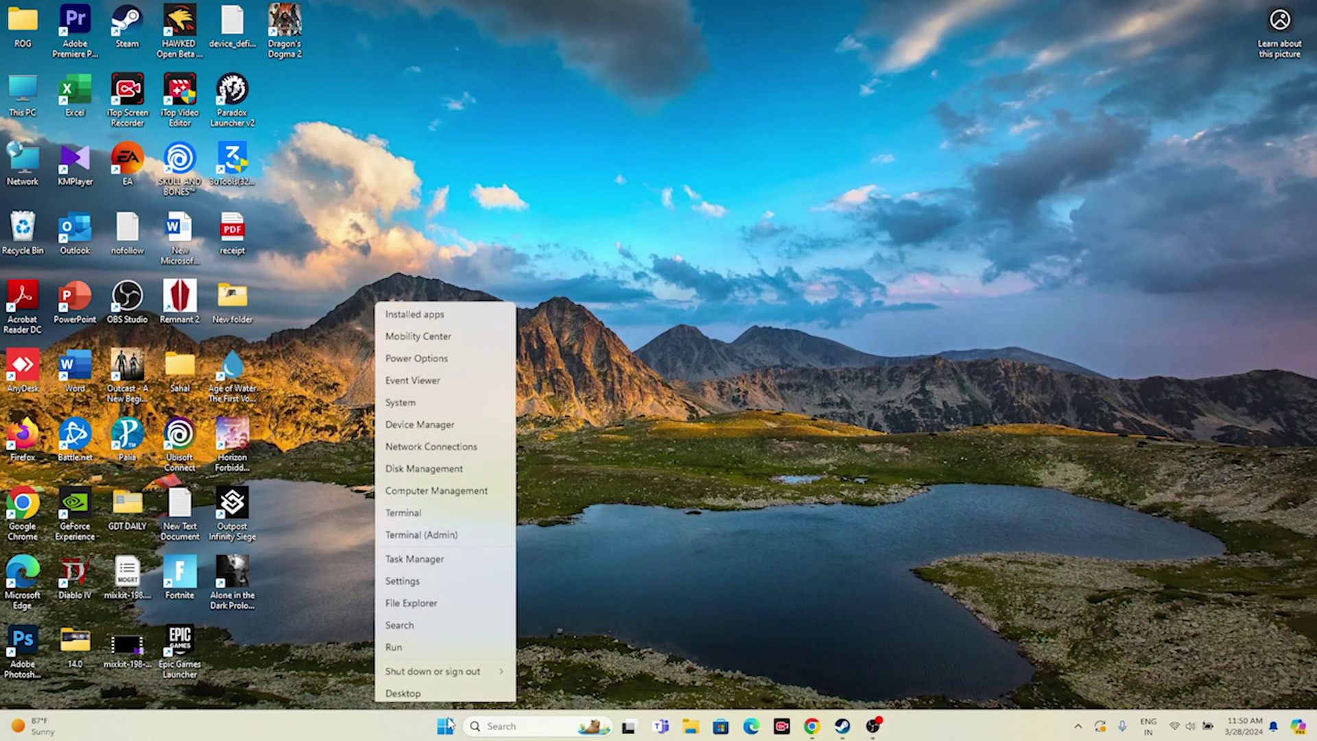
click(415, 553)
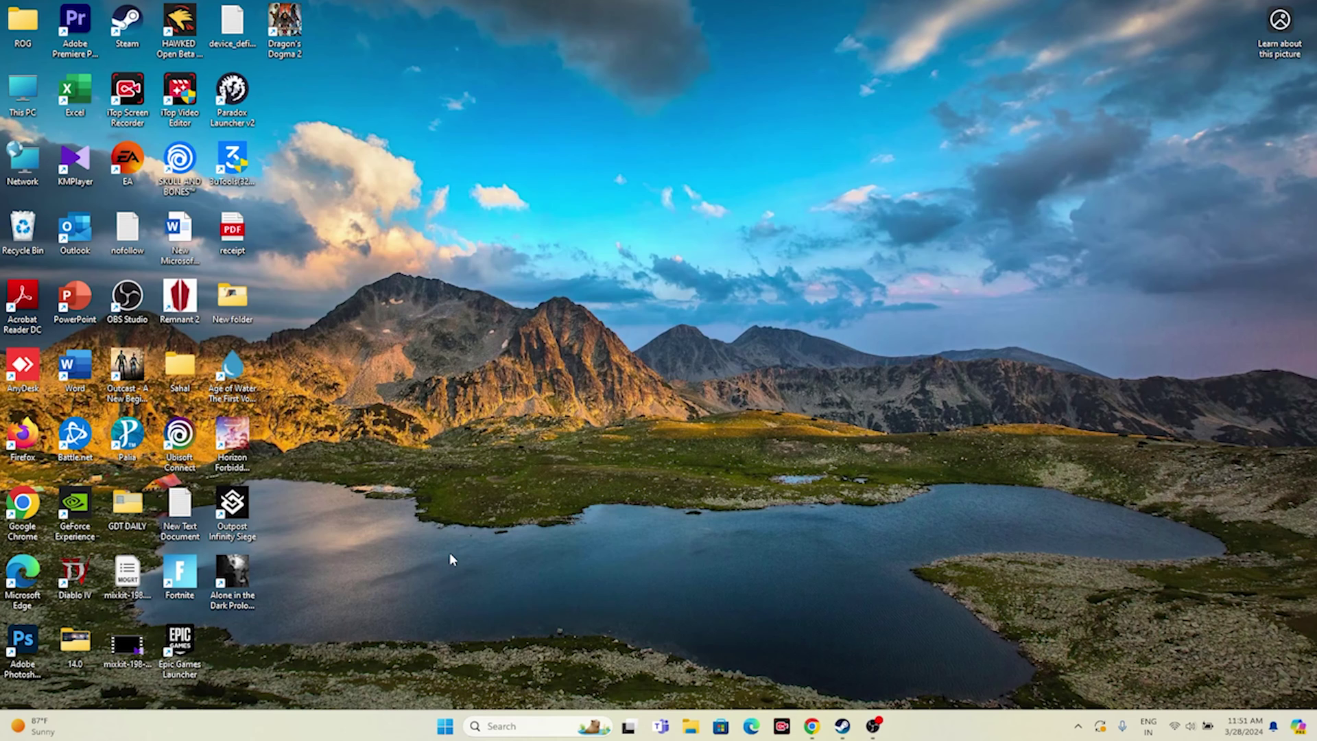
click(625, 153)
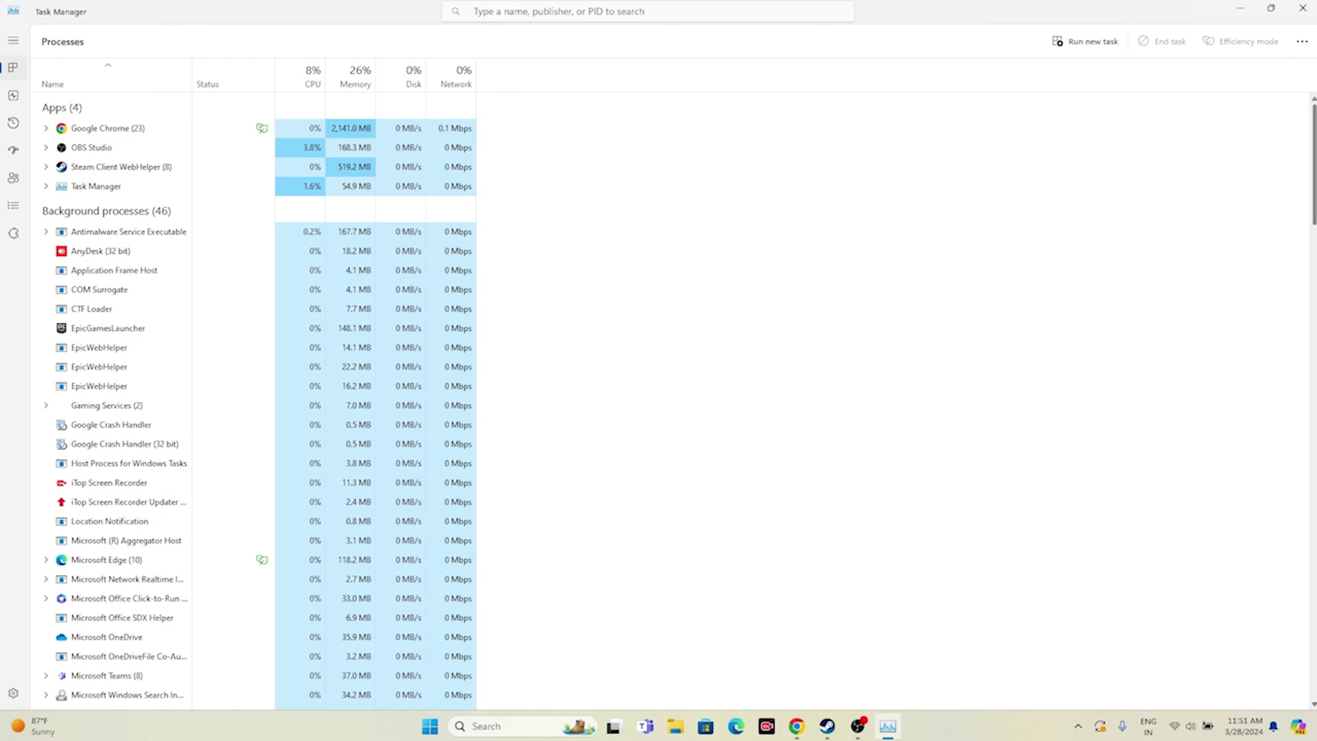
click(1302, 8)
click(842, 725)
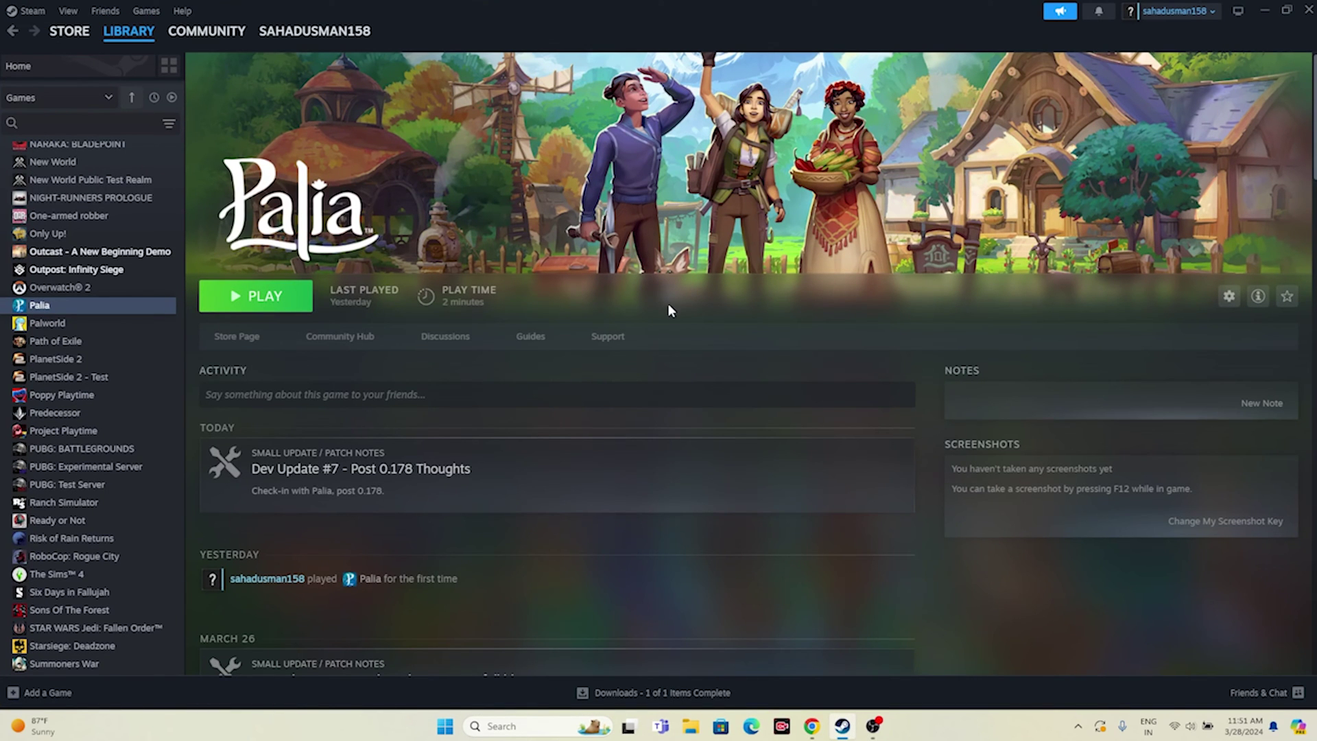
Minimize Steam, open the Windows Graphics settings and look through the list of apps with custom graphics options.
click(1264, 10)
click(514, 716)
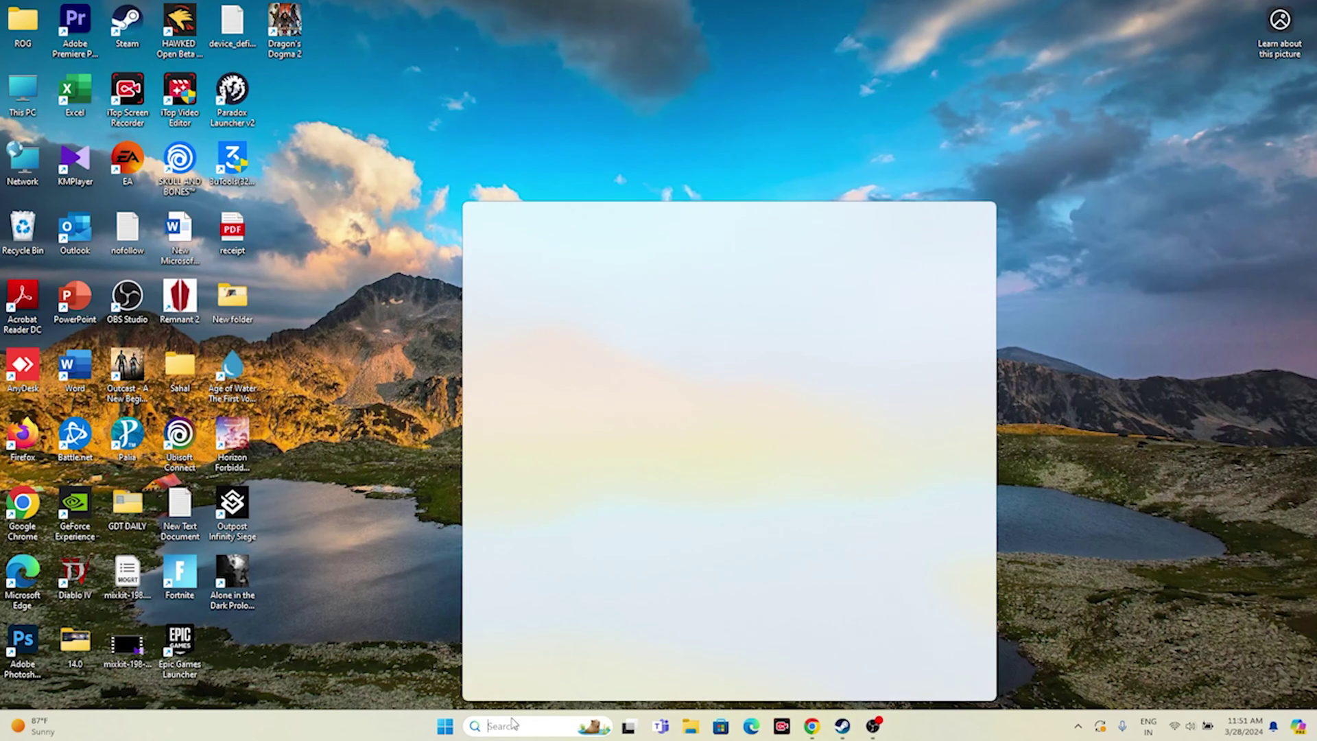
text(graphi)
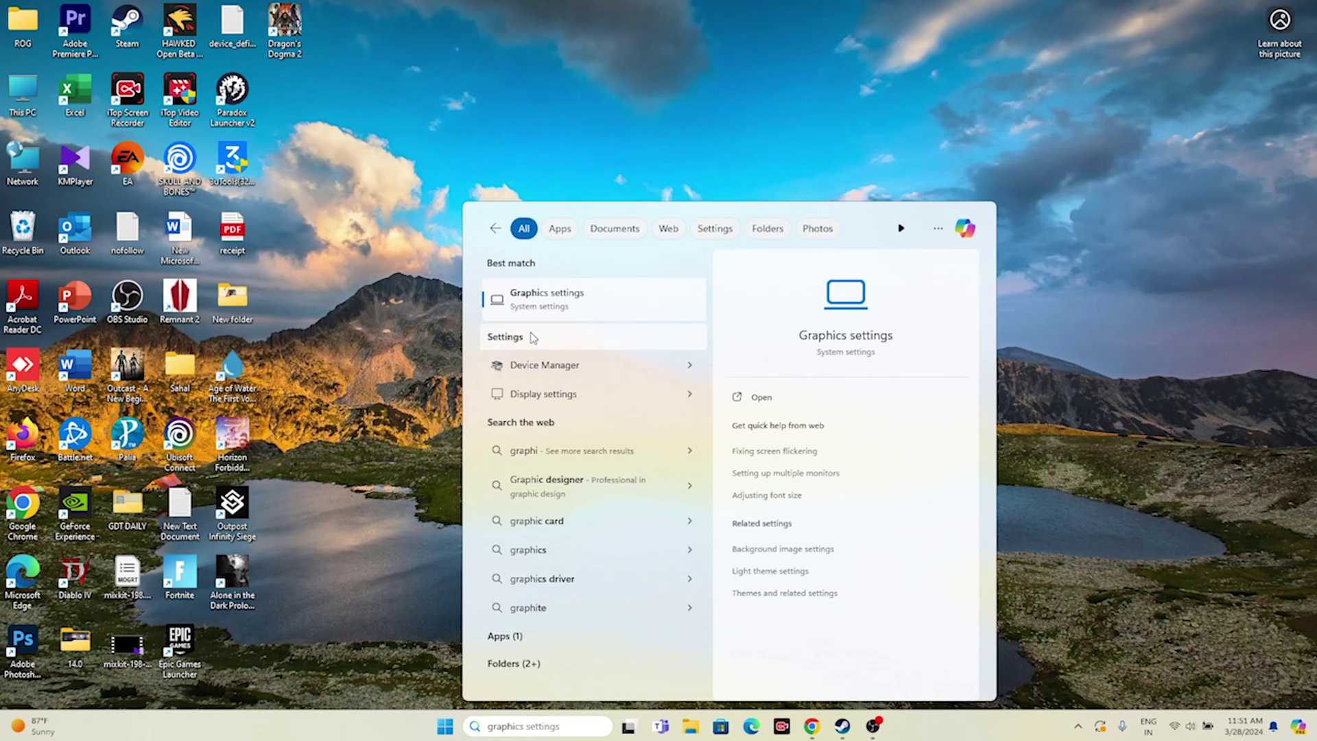
click(541, 300)
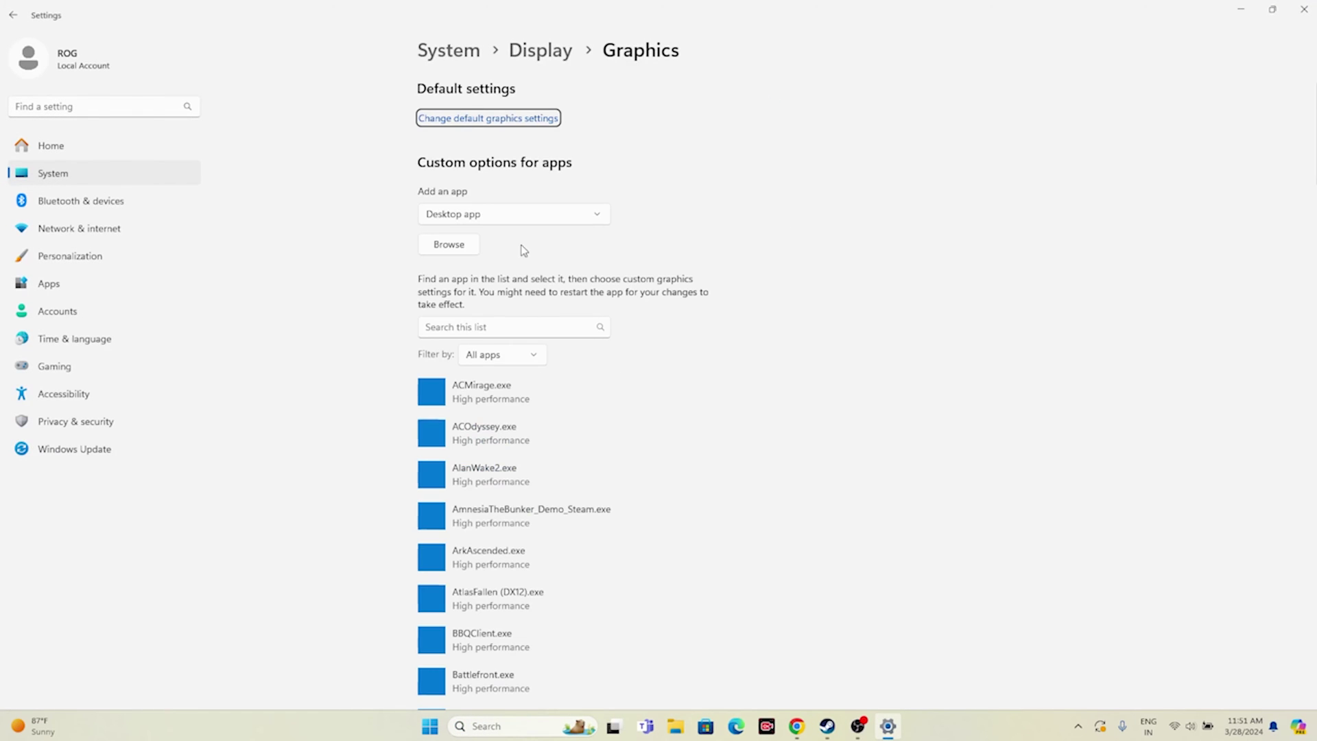
scroll(963, 310, down, 15)
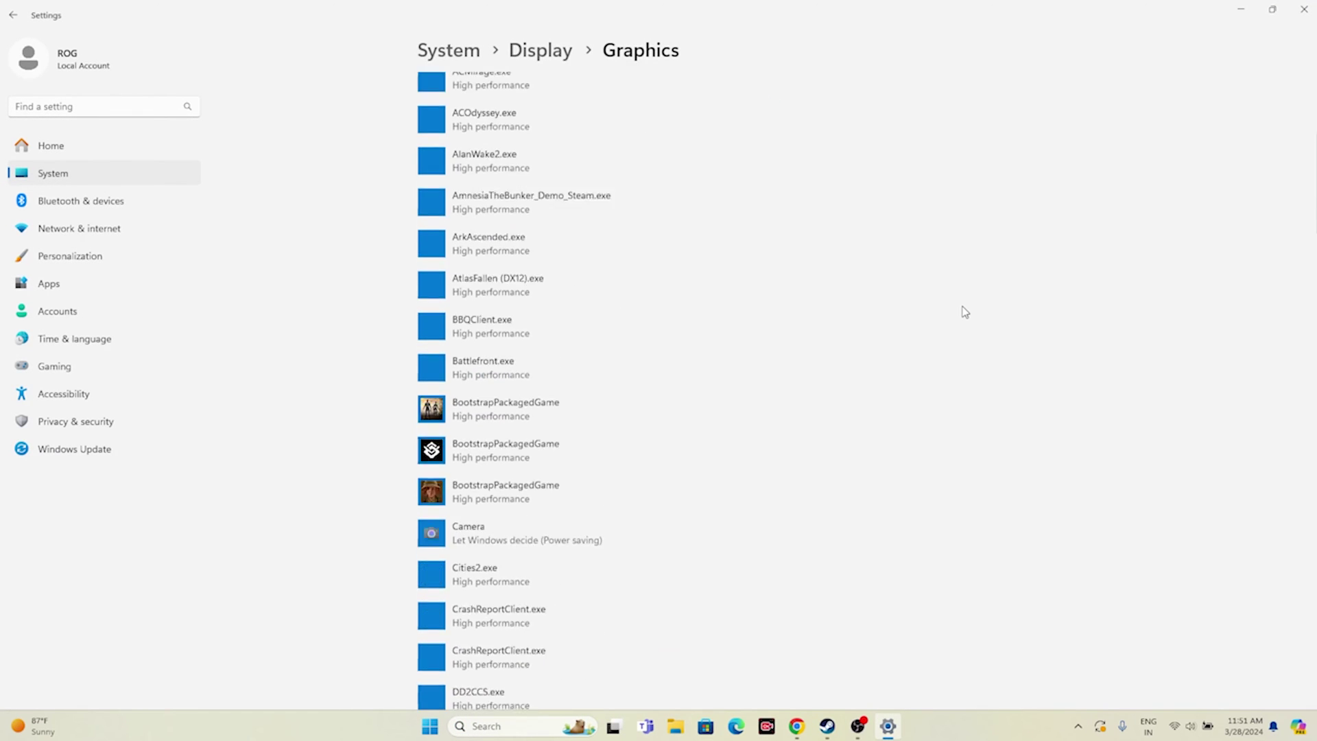
scroll(964, 312, down, 5)
scroll(965, 311, up, 20)
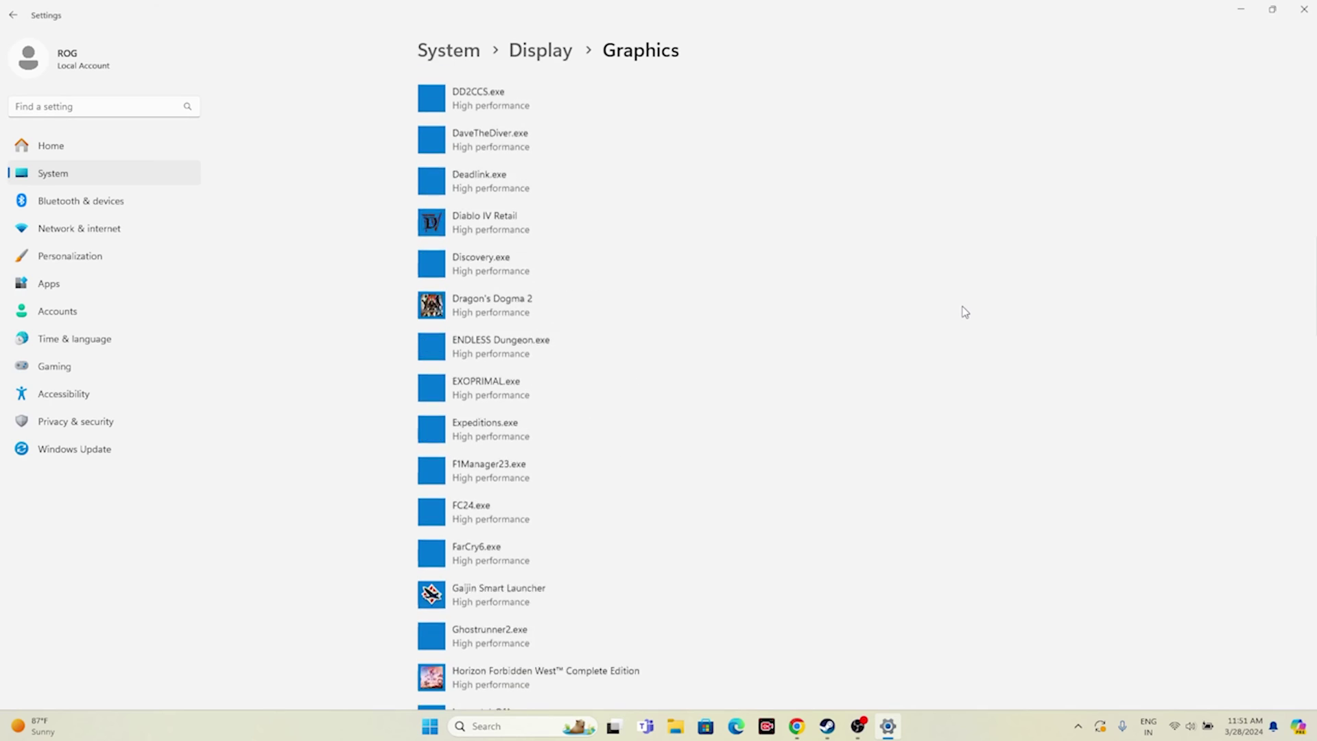
Start adding a desktop app to the custom graphics list and browse to the C:\Program Files (x86)\Steam folder.
click(458, 251)
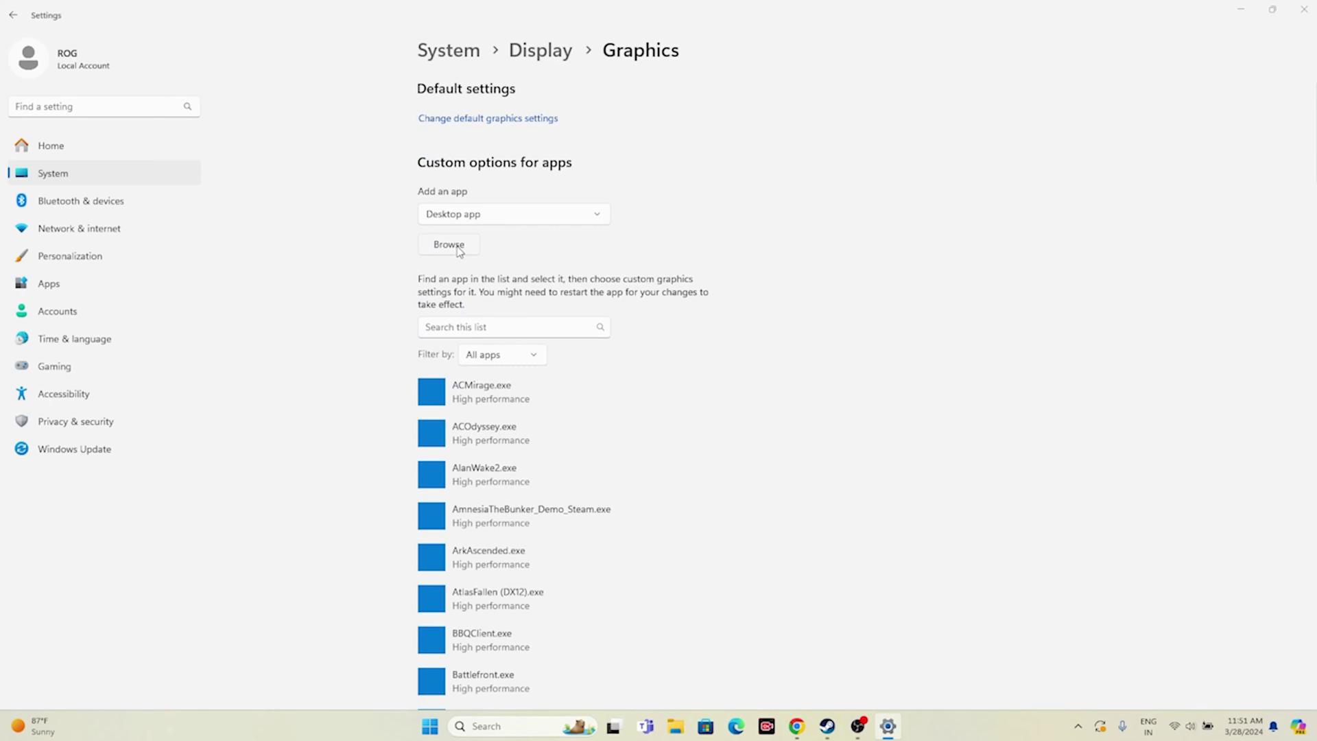
scroll(50, 223, down, 3)
click(49, 241)
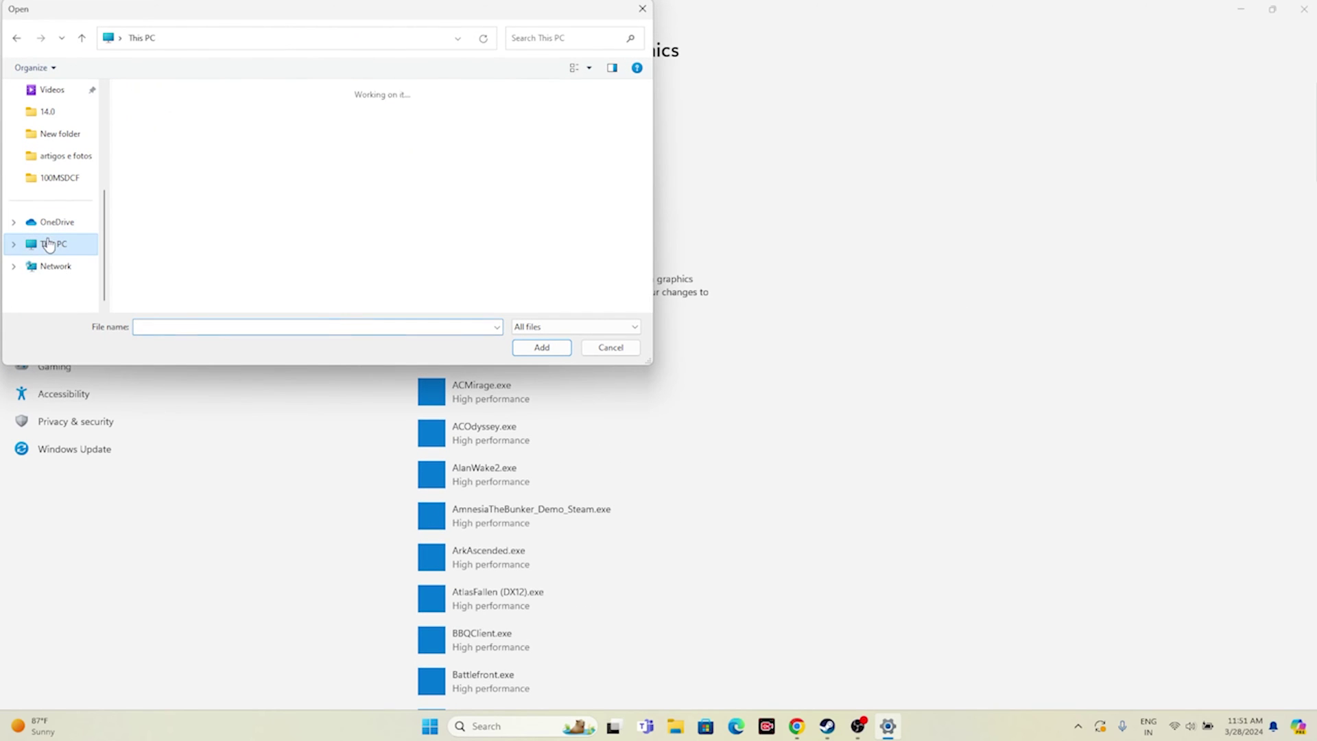
click(234, 132)
double_click(233, 133)
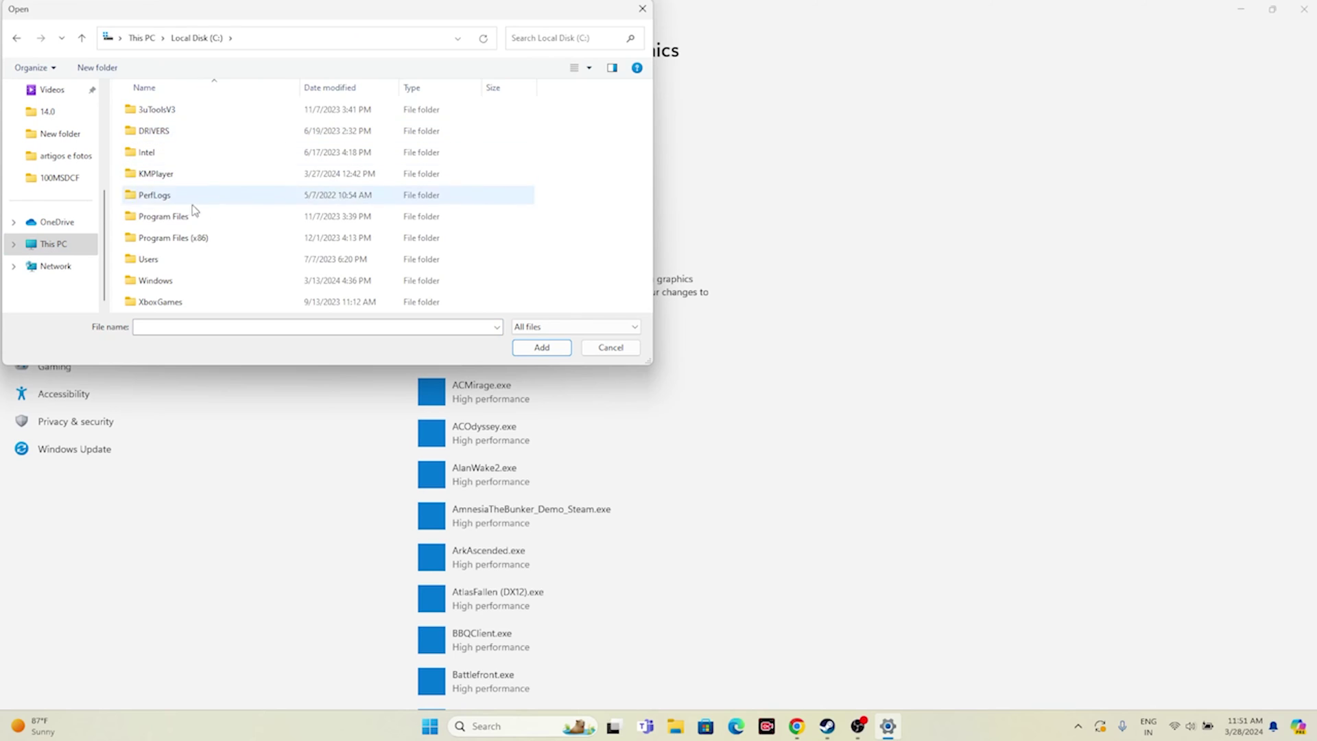
double_click(227, 240)
scroll(240, 199, down, 5)
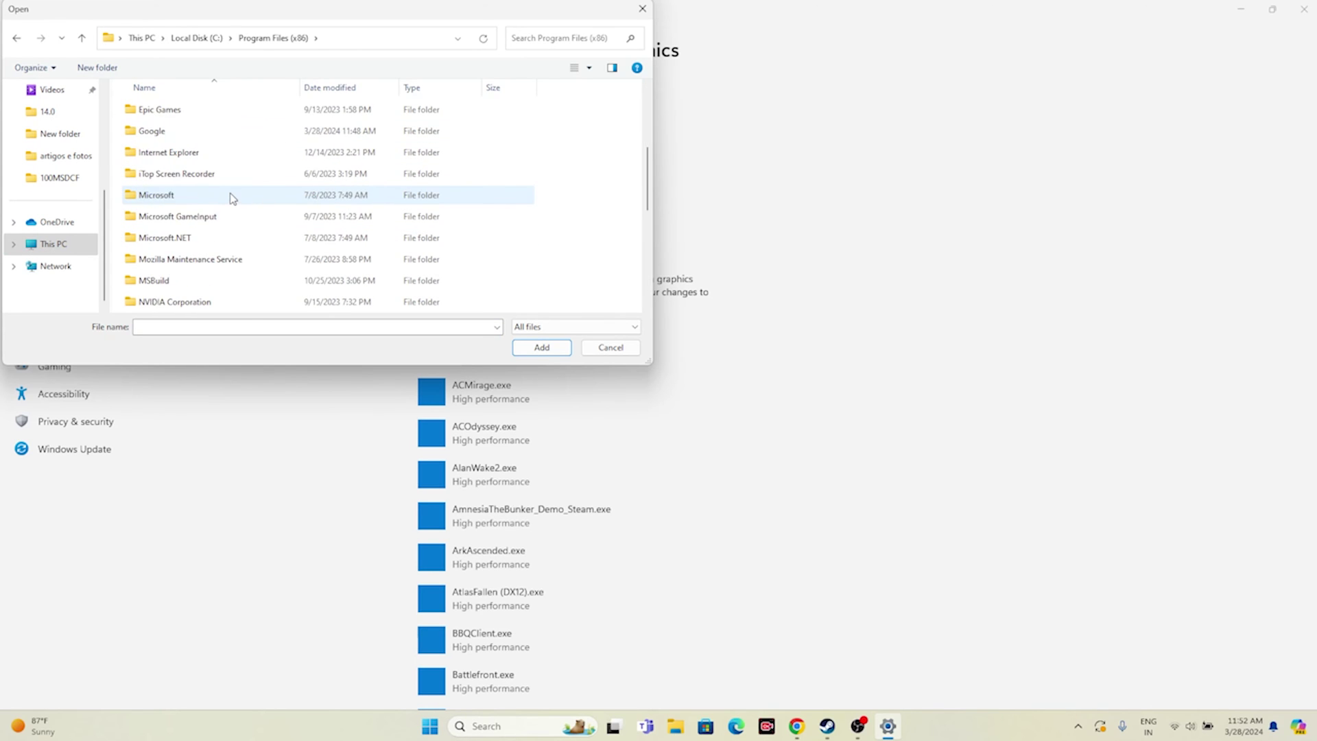
click(172, 259)
double_click(170, 258)
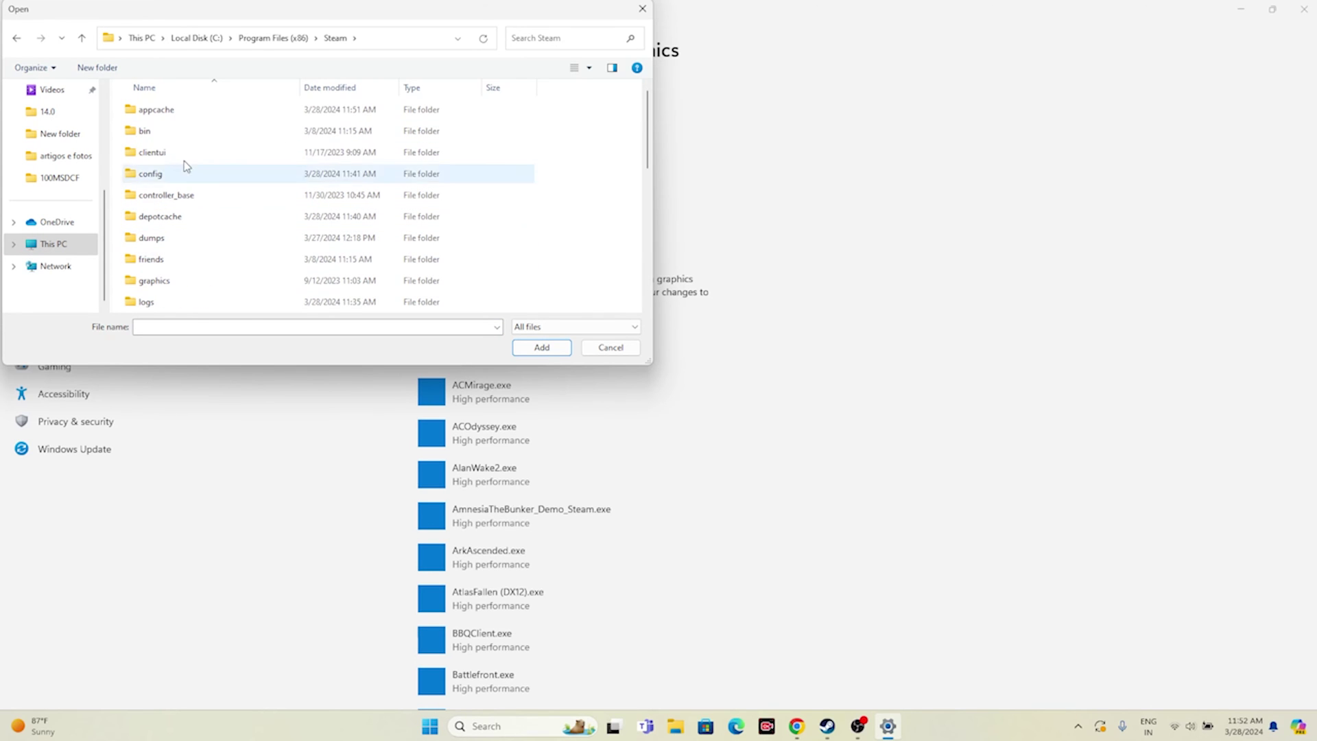
Open the Palia game folder inside steamapps\common.
scroll(182, 185, down, 3)
double_click(183, 237)
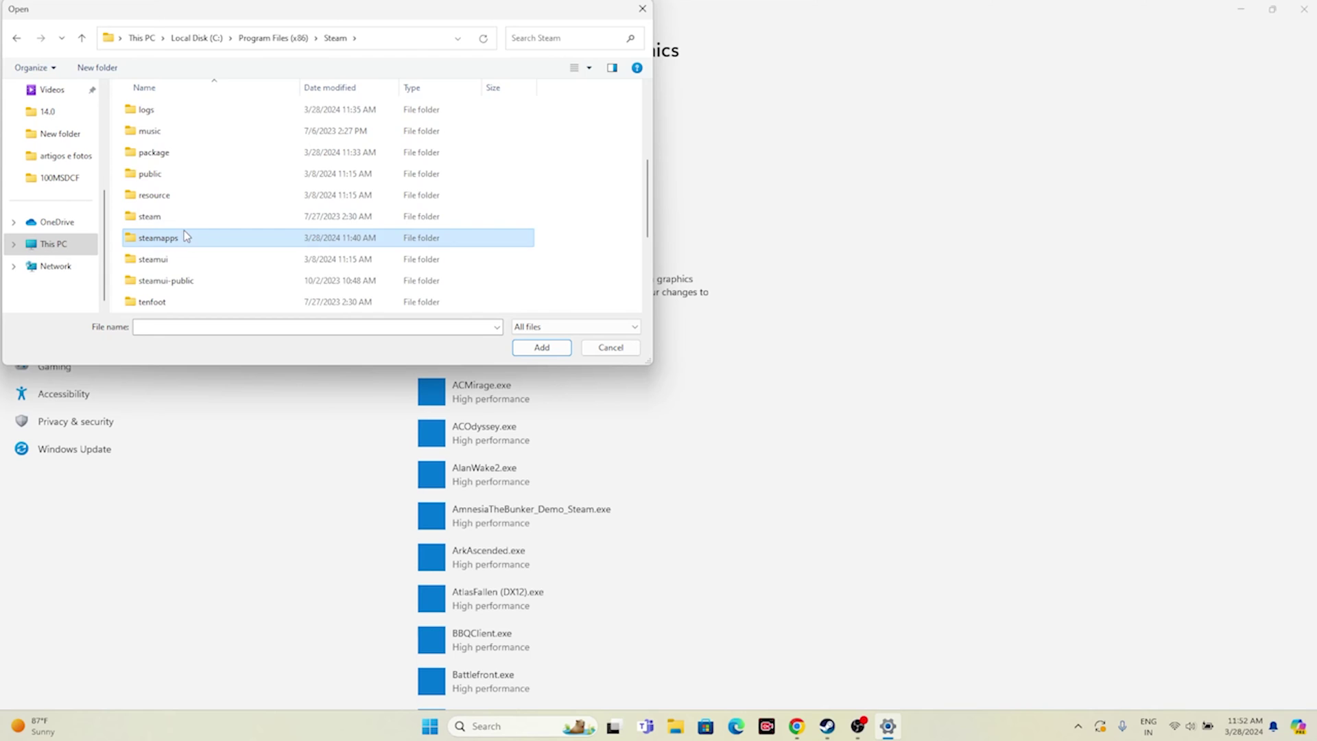
double_click(183, 115)
scroll(196, 171, down, 8)
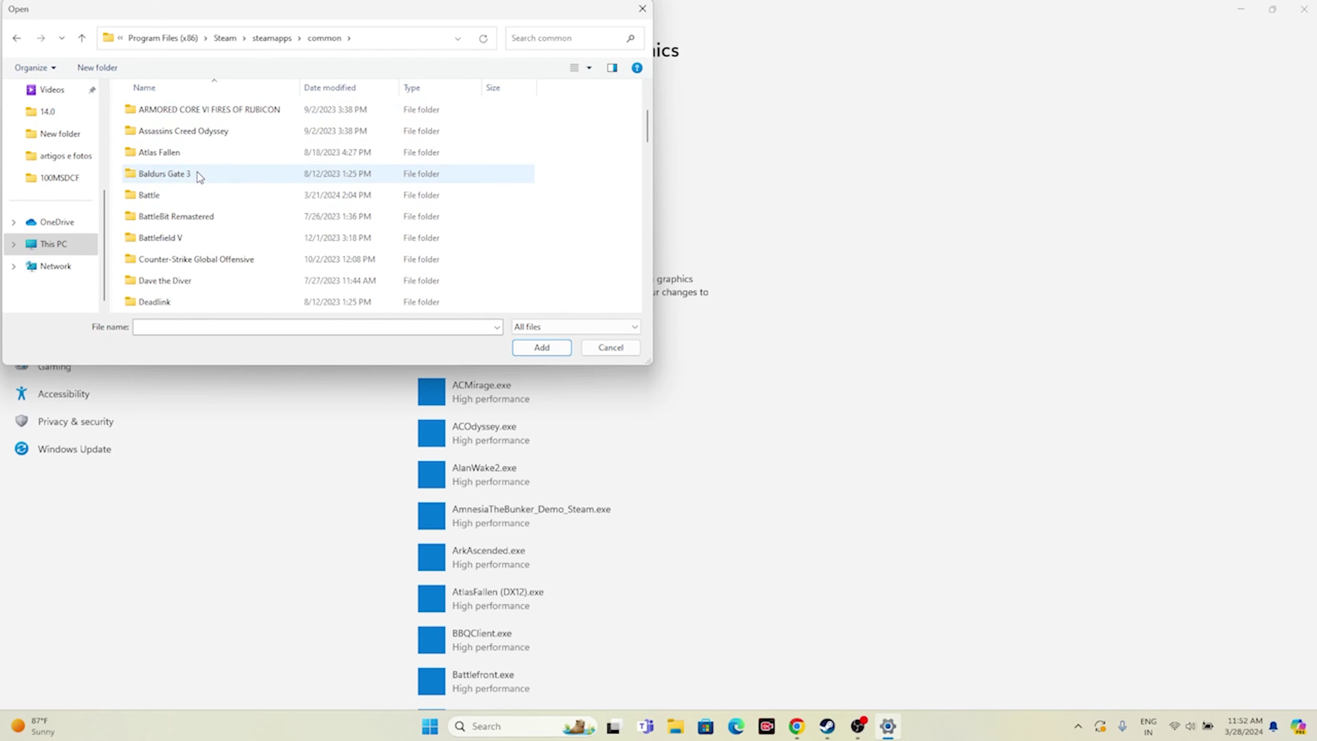
scroll(196, 174, down, 8)
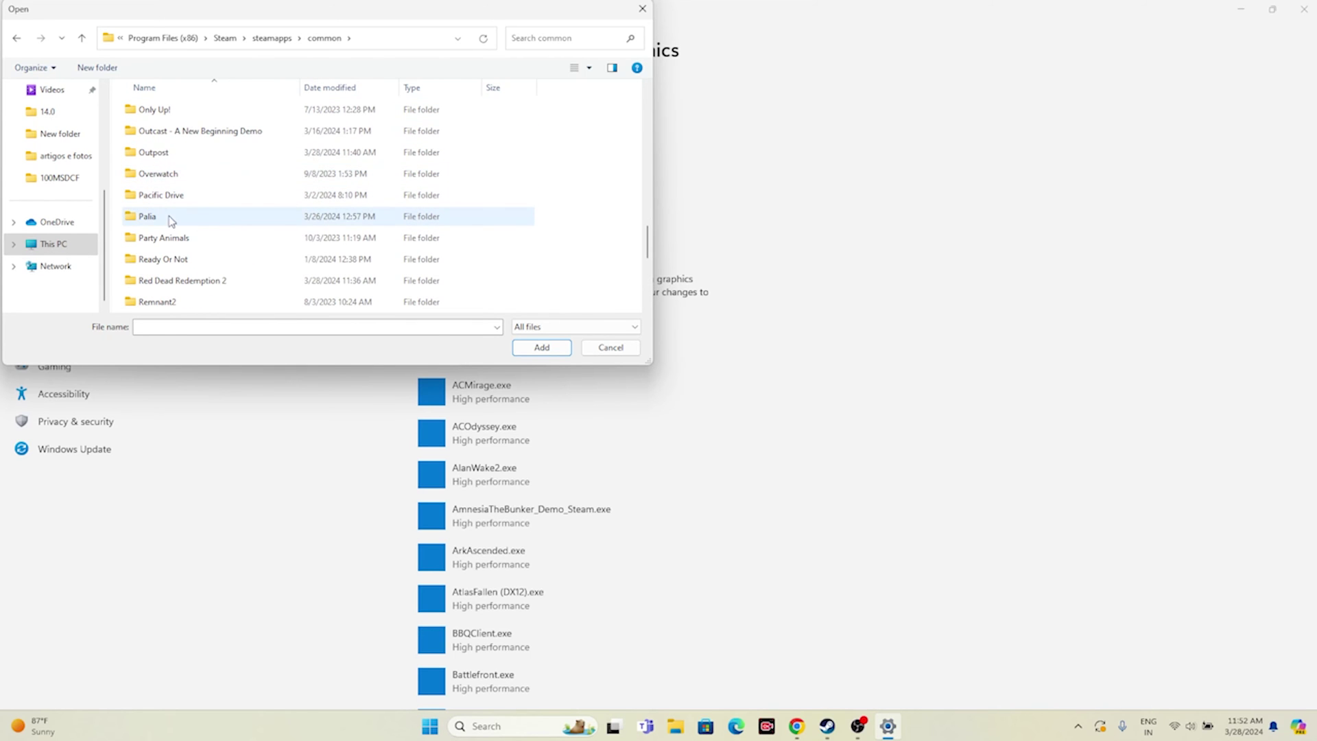
double_click(172, 217)
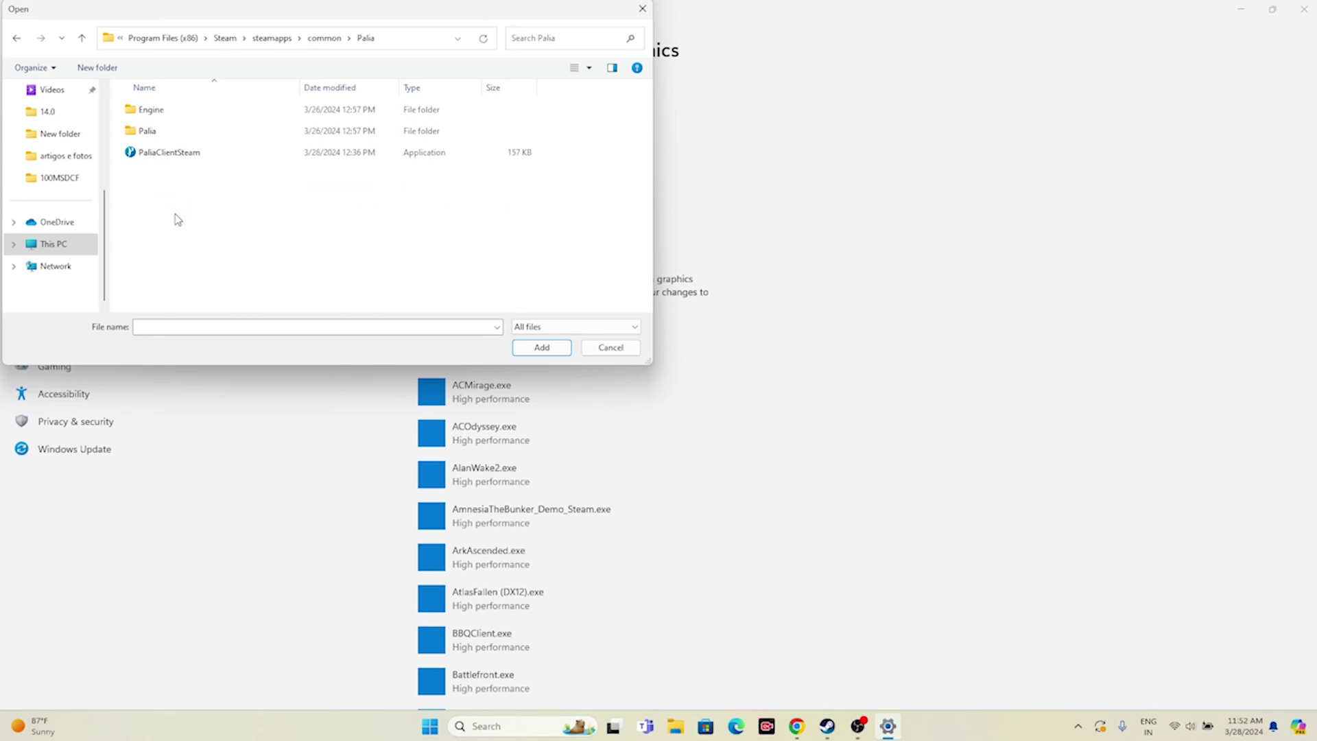
double_click(156, 112)
double_click(179, 112)
double_click(163, 131)
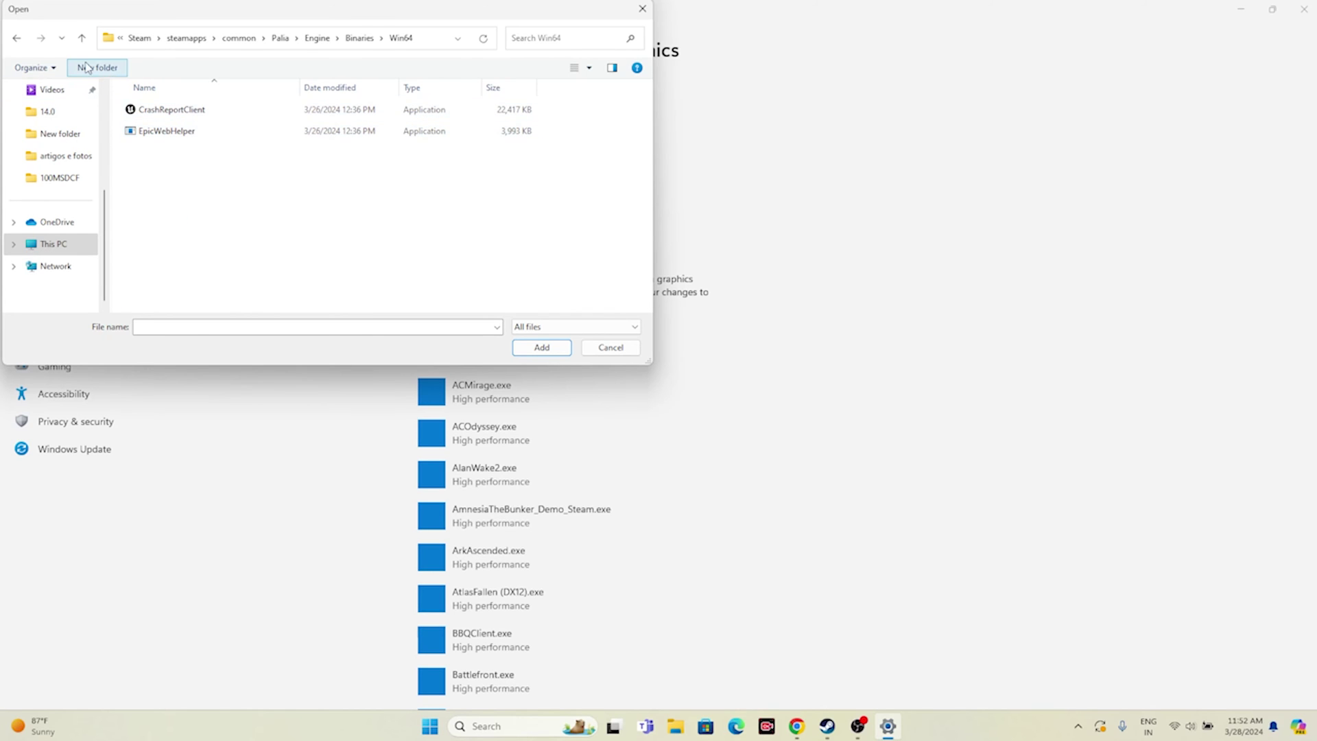
click(82, 39)
click(81, 38)
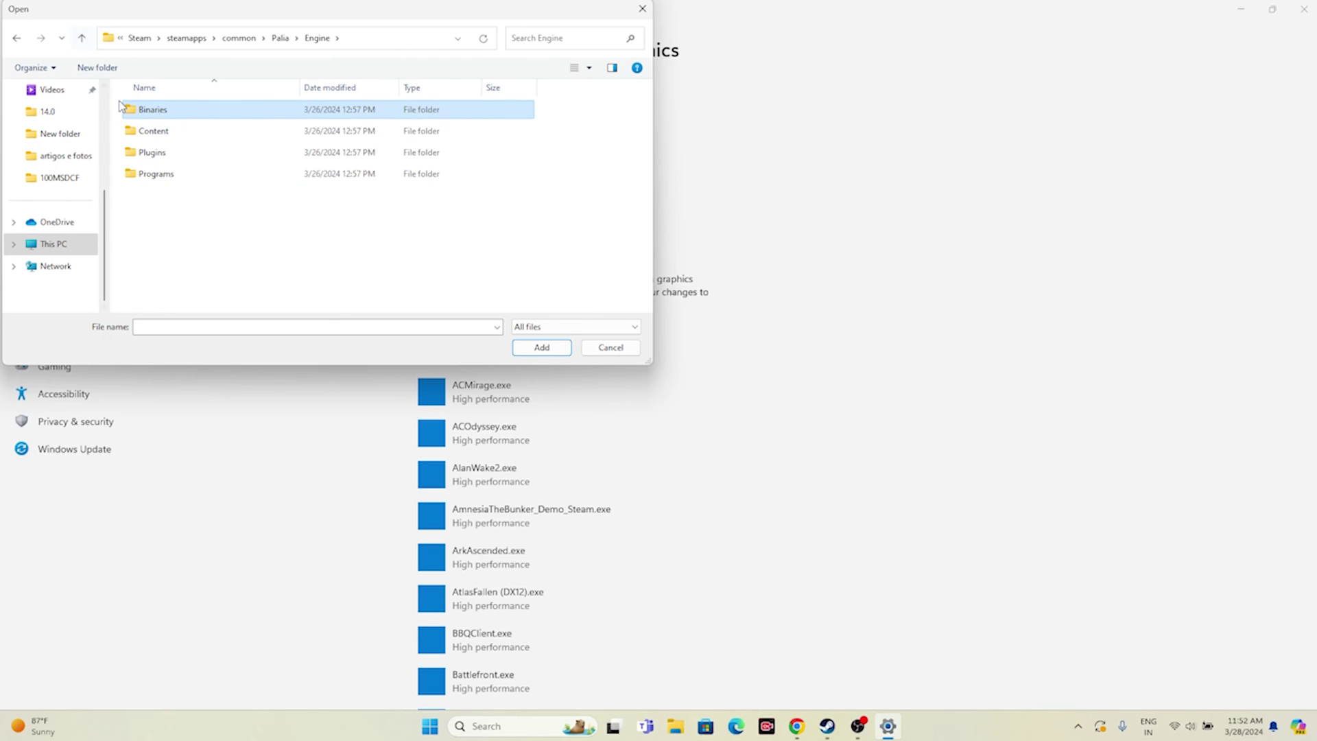
double_click(140, 131)
double_click(155, 112)
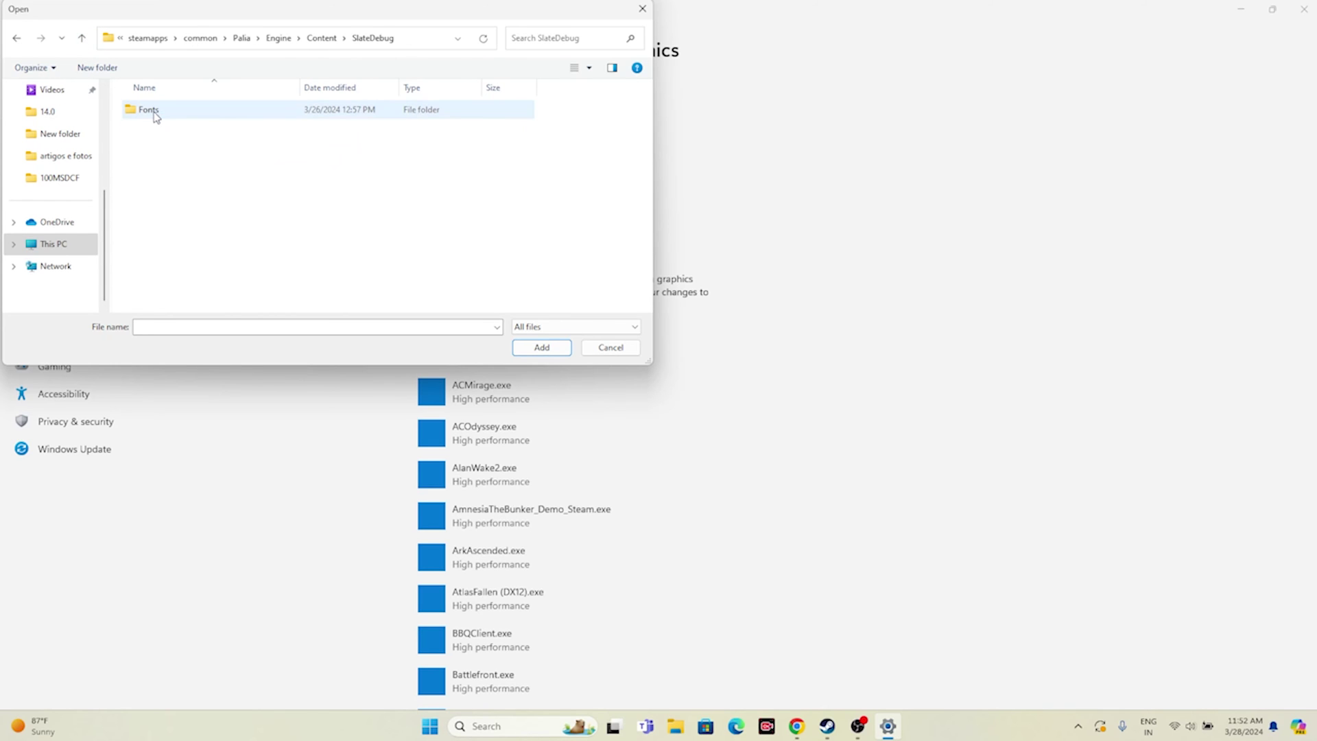
double_click(182, 118)
click(82, 38)
click(81, 38)
click(81, 39)
click(82, 39)
Open Palia\Binaries\Win64 within the game folder and add PaliaClientSteam-Win64-Shipping.exe to the custom graphics apps.
double_click(146, 131)
double_click(150, 111)
click(170, 120)
double_click(170, 119)
click(246, 155)
click(541, 348)
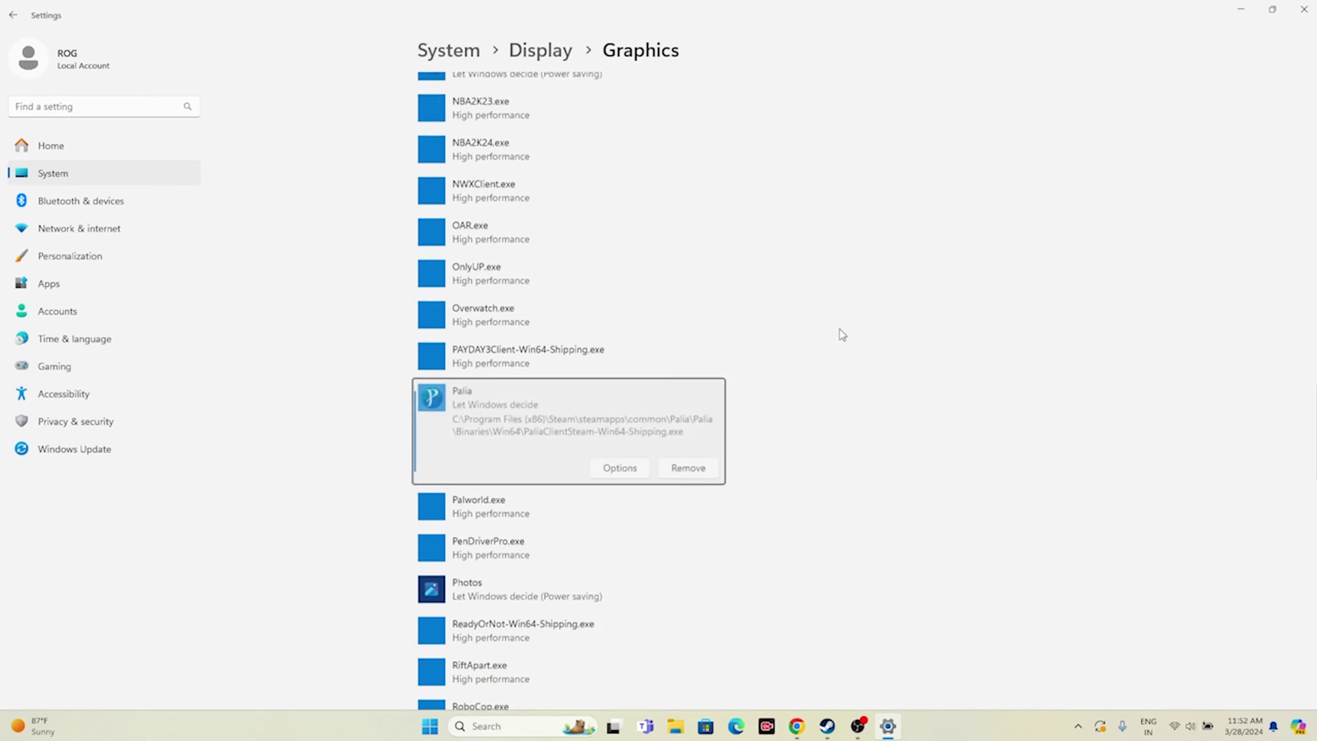
Set Palia's graphics preference to High performance, save it and close Settings.
click(606, 365)
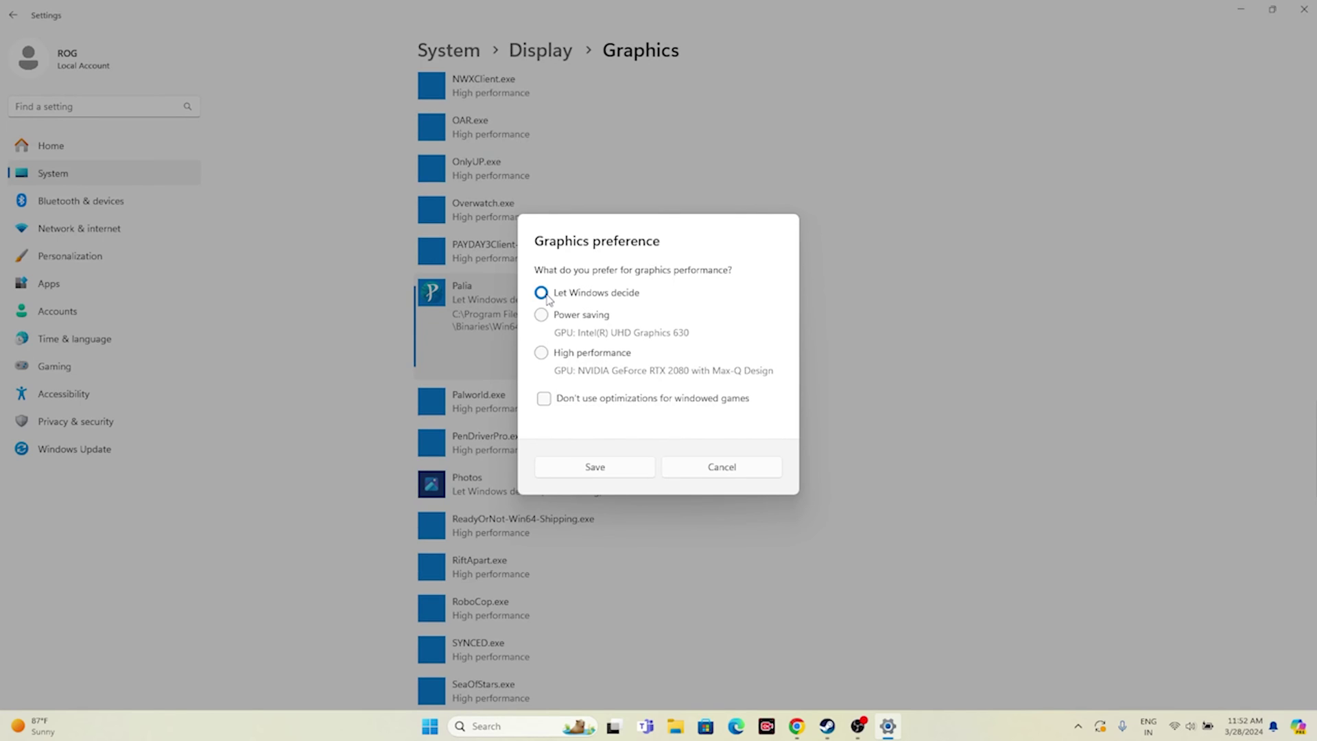
click(542, 353)
click(616, 470)
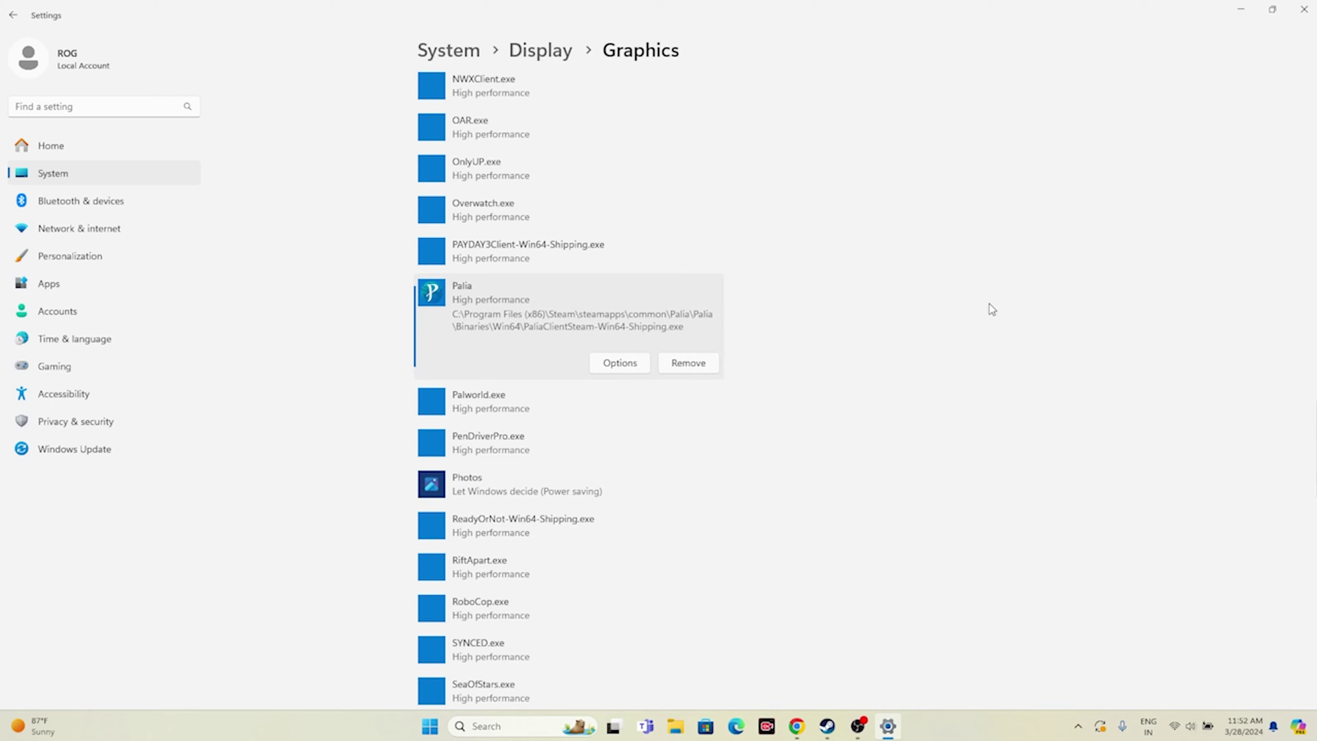
click(1304, 9)
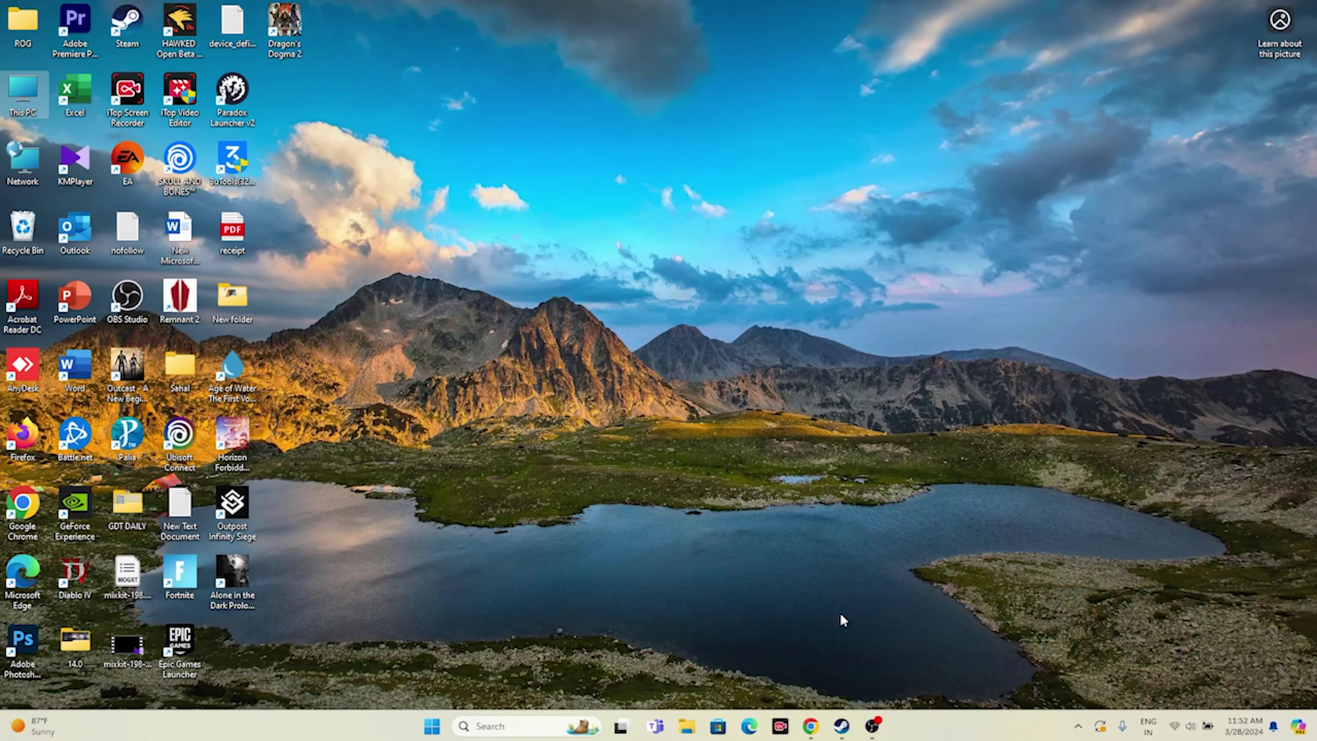
Return to Steam, minimize it, and search Windows for the advanced system settings and open them.
click(843, 726)
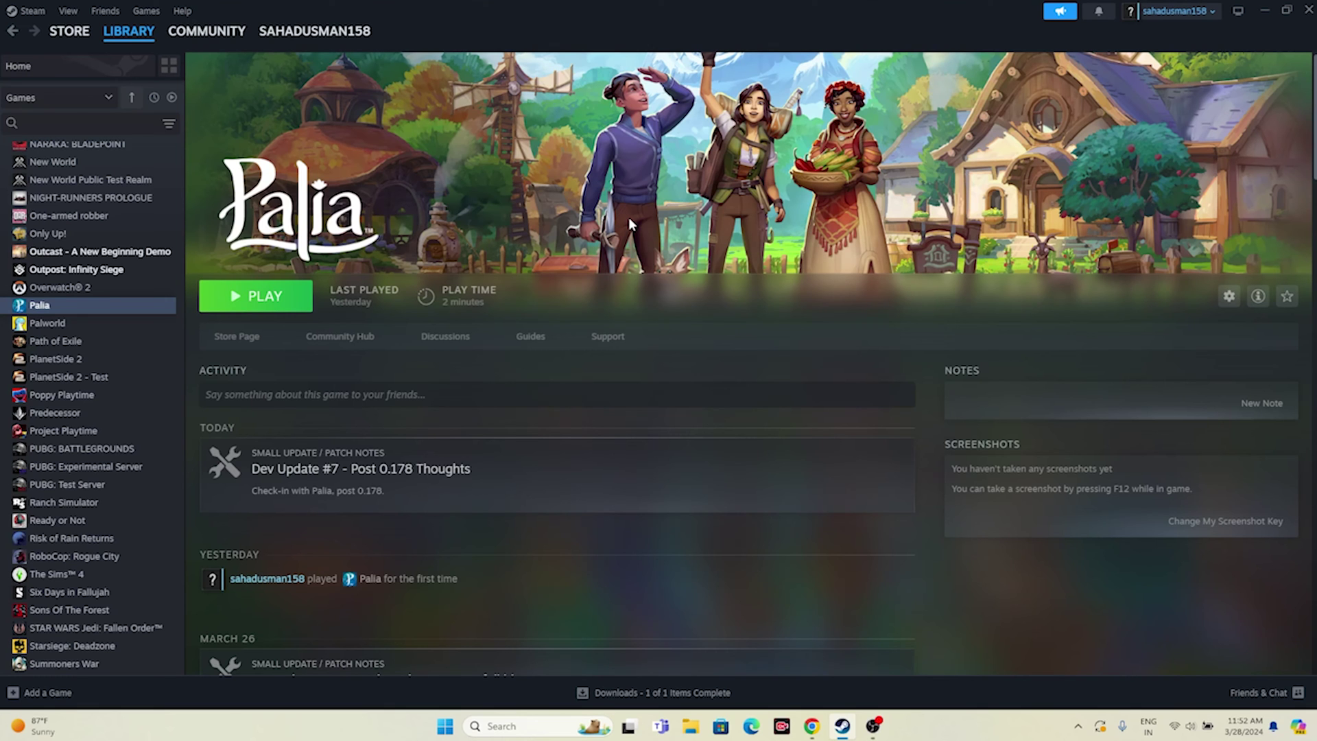
click(1264, 9)
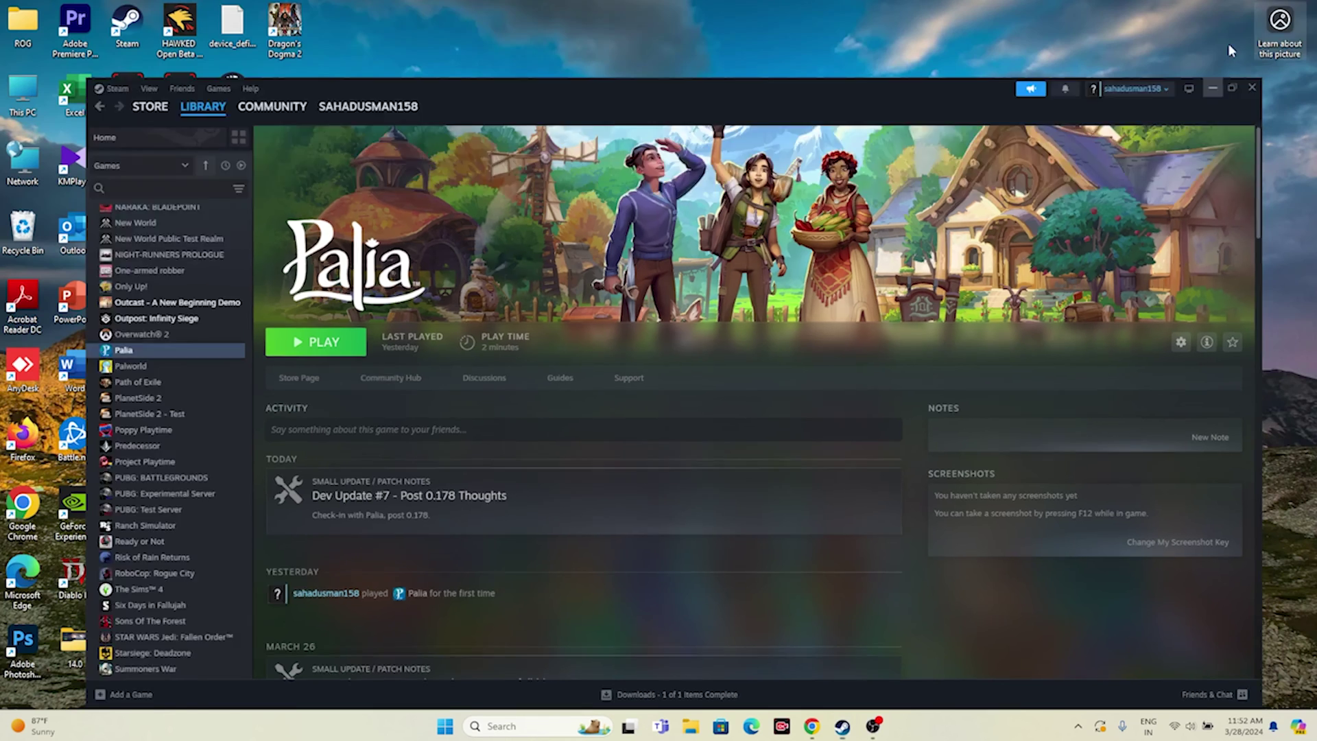
click(509, 725)
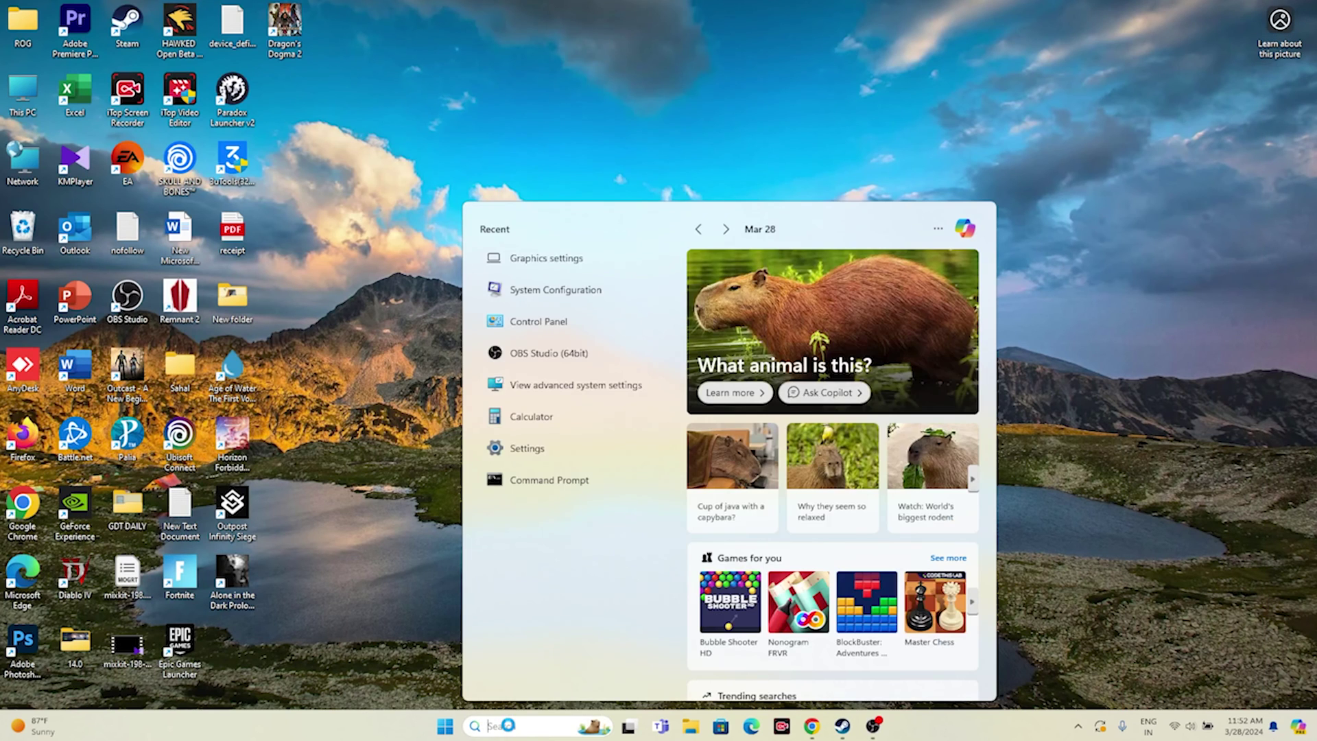
text(view)
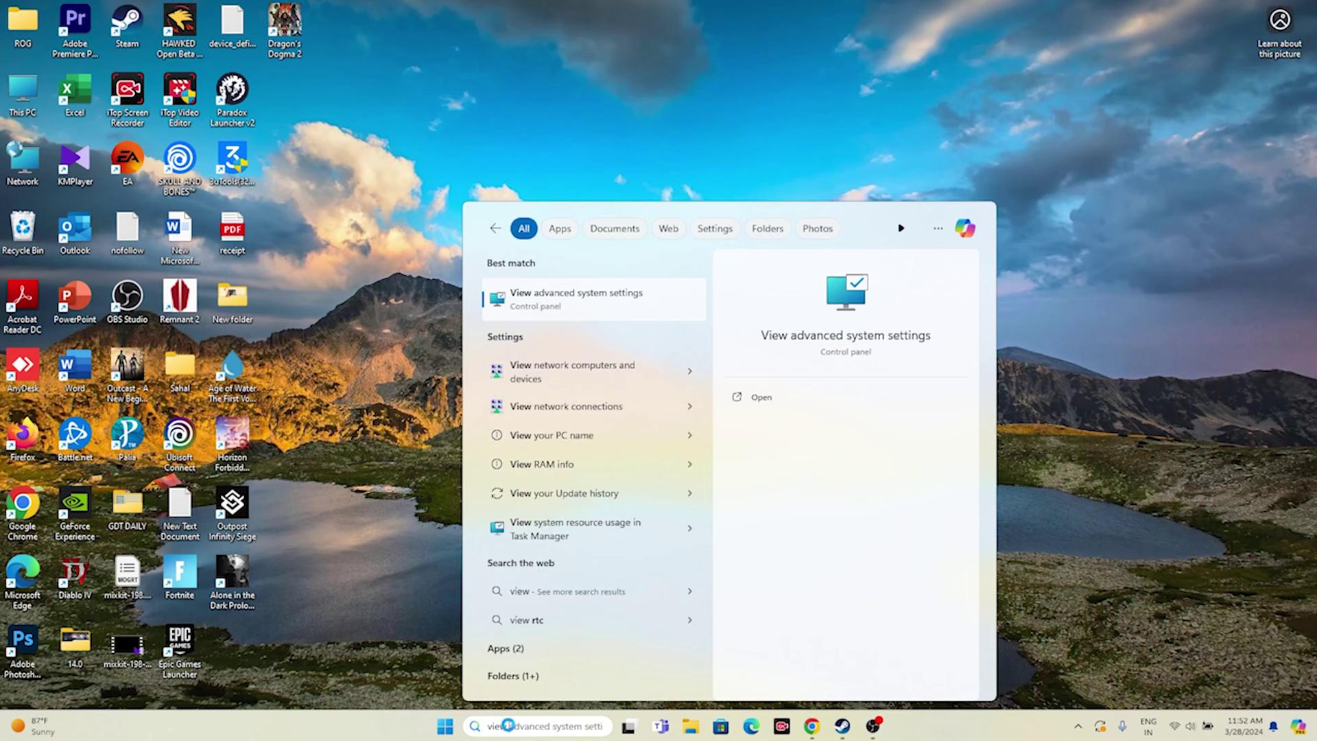
click(611, 288)
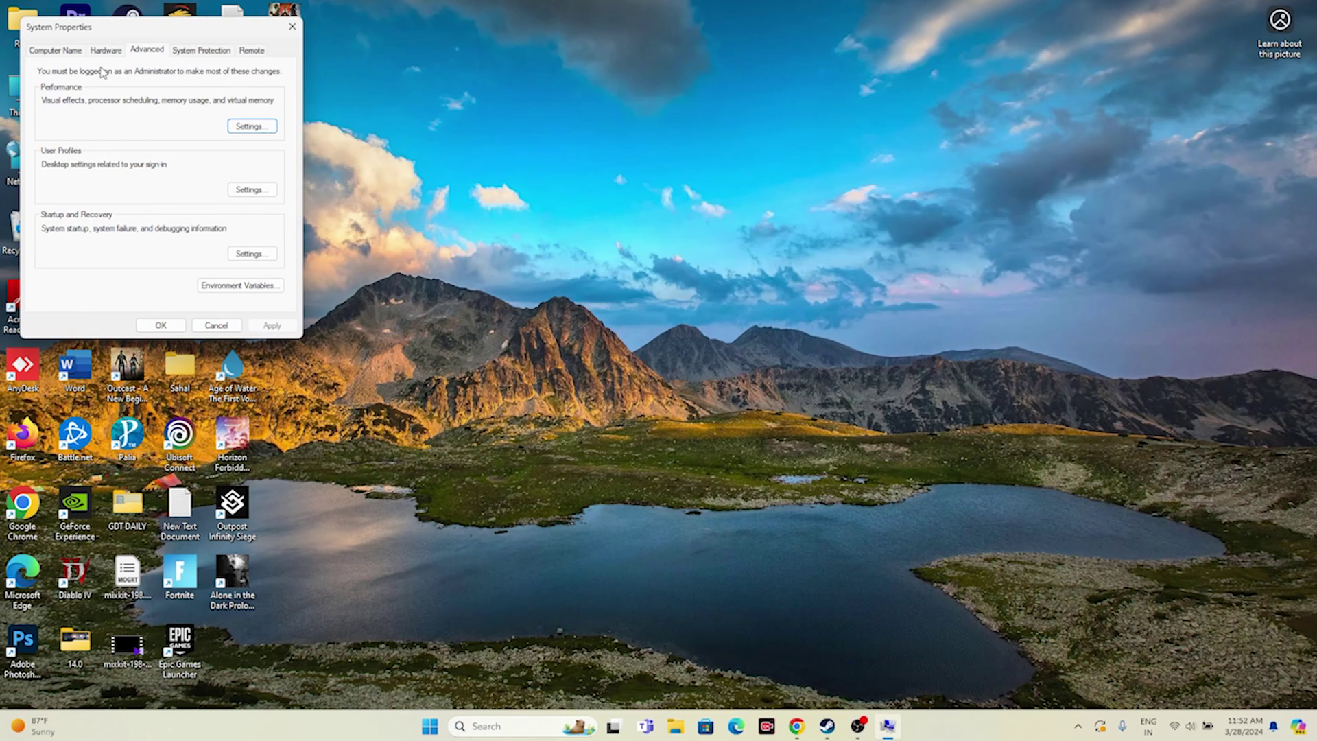
Open the advanced performance options' Virtual Memory settings, leave automatic paging file management off and choose a custom size for drive C:.
click(237, 126)
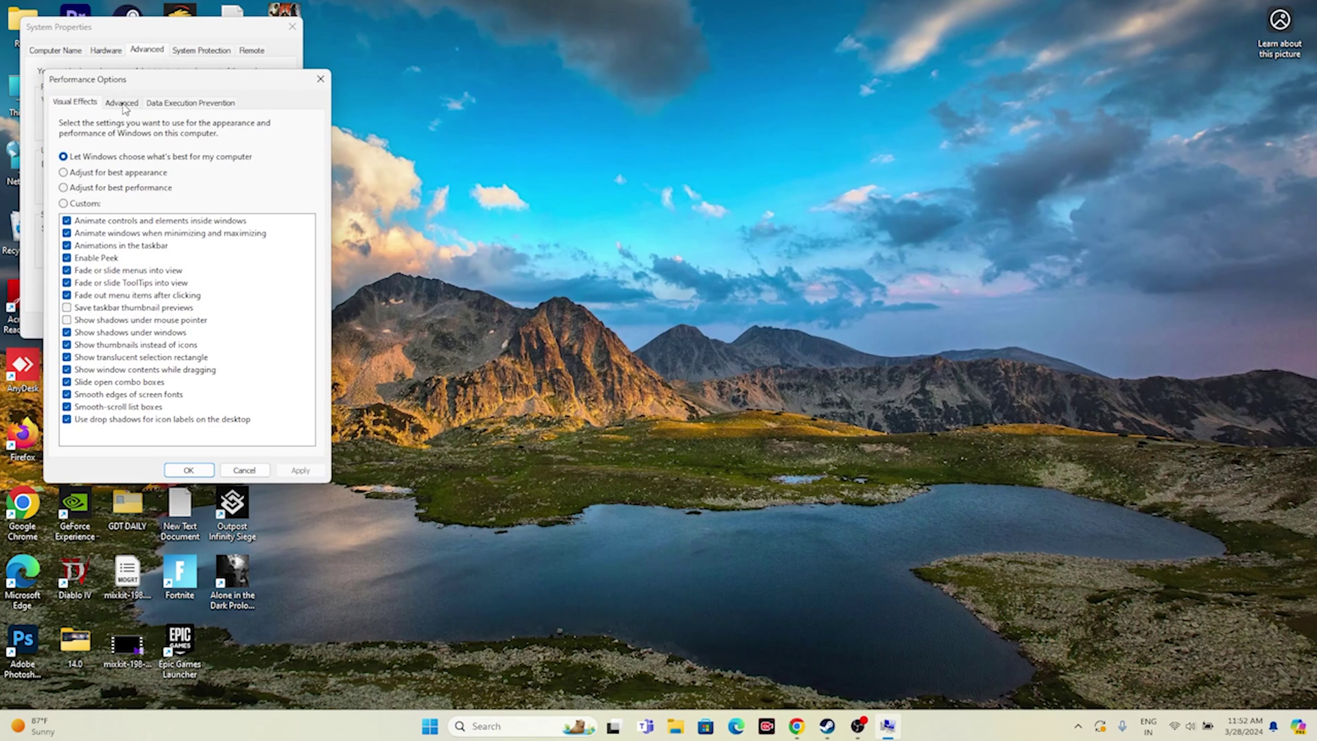
click(123, 103)
click(275, 280)
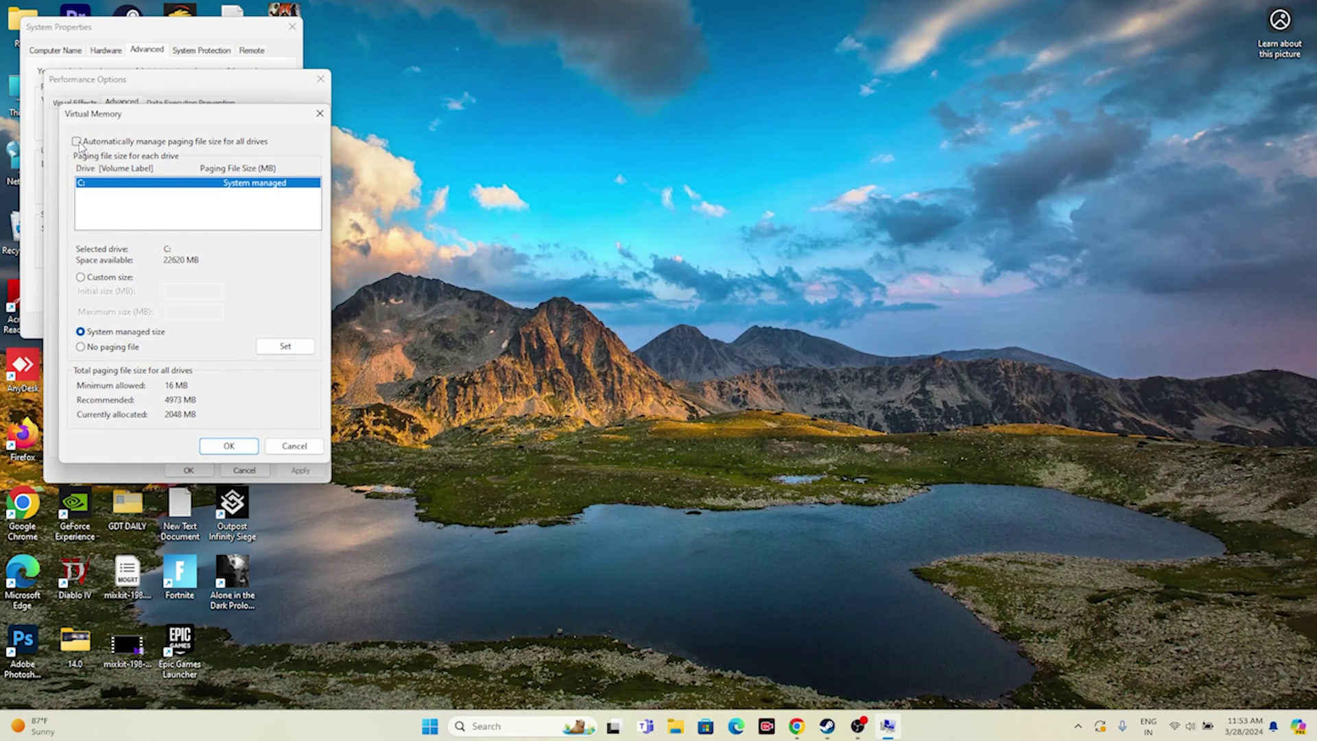
click(76, 142)
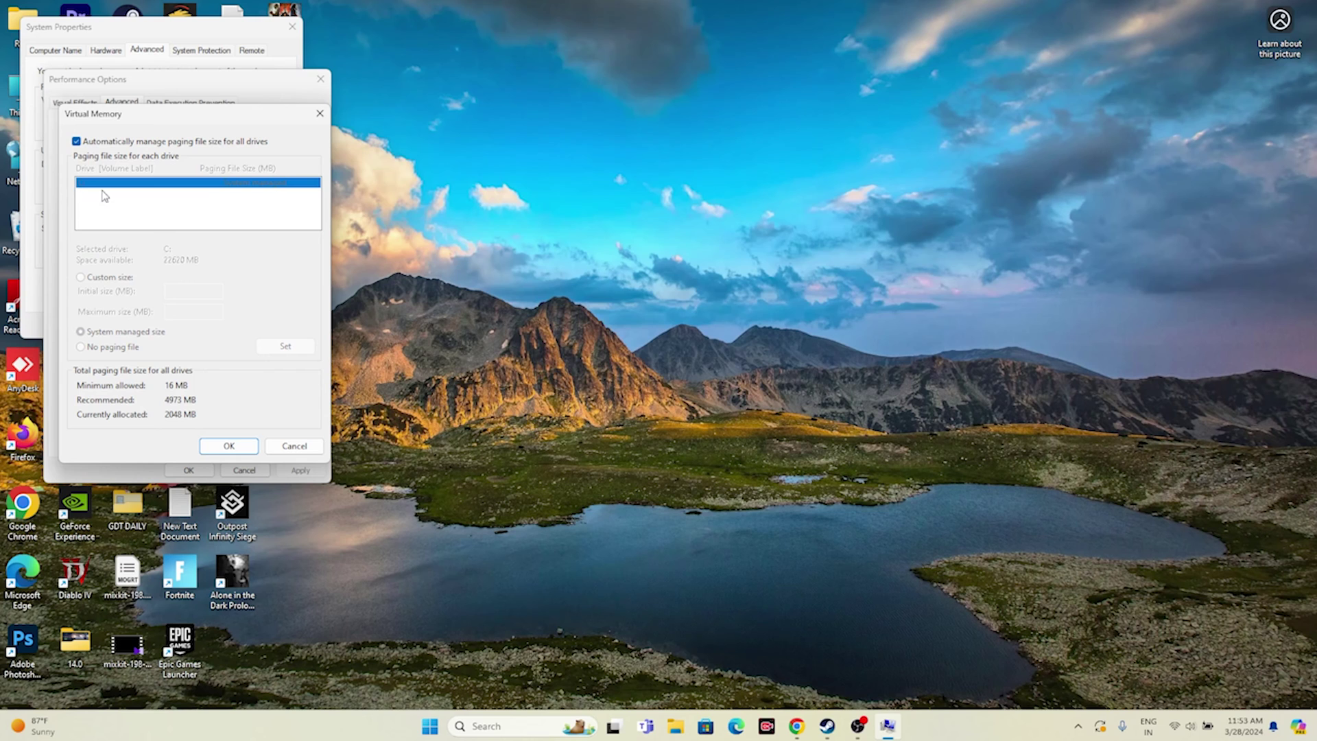
click(77, 142)
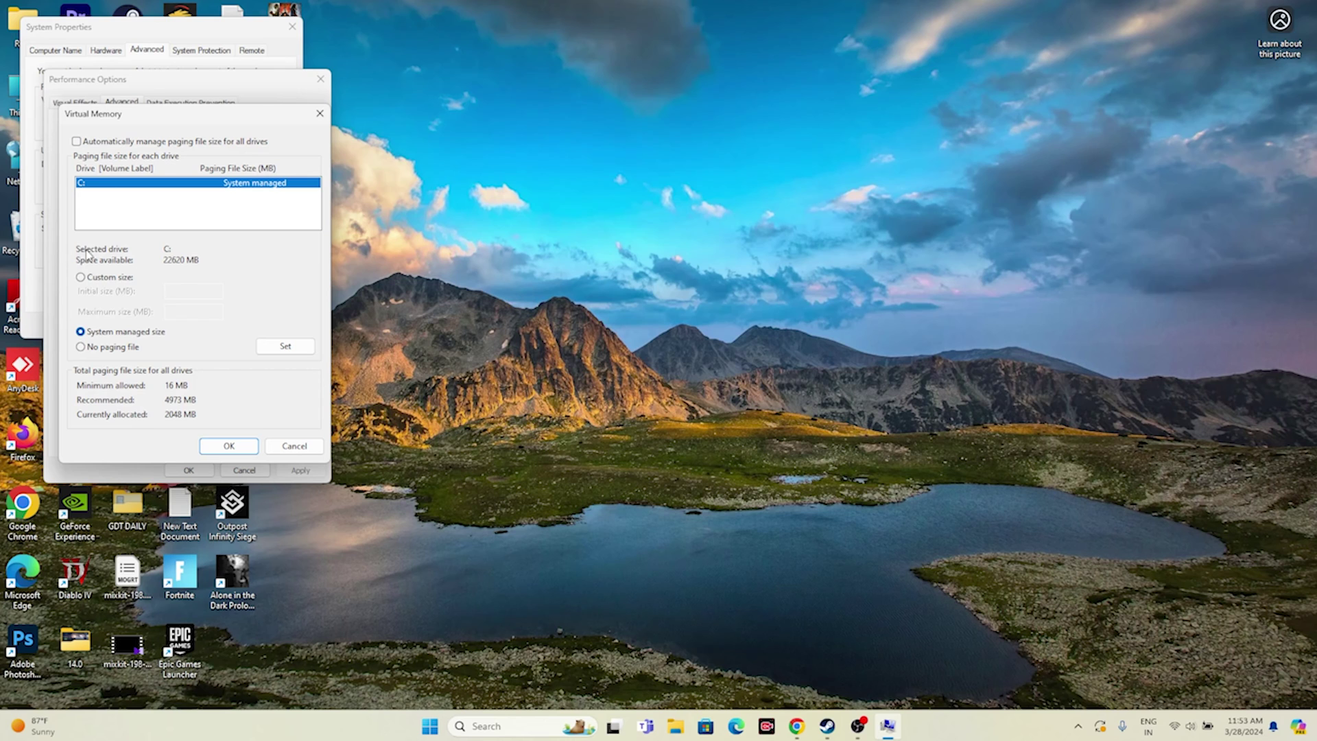
click(81, 278)
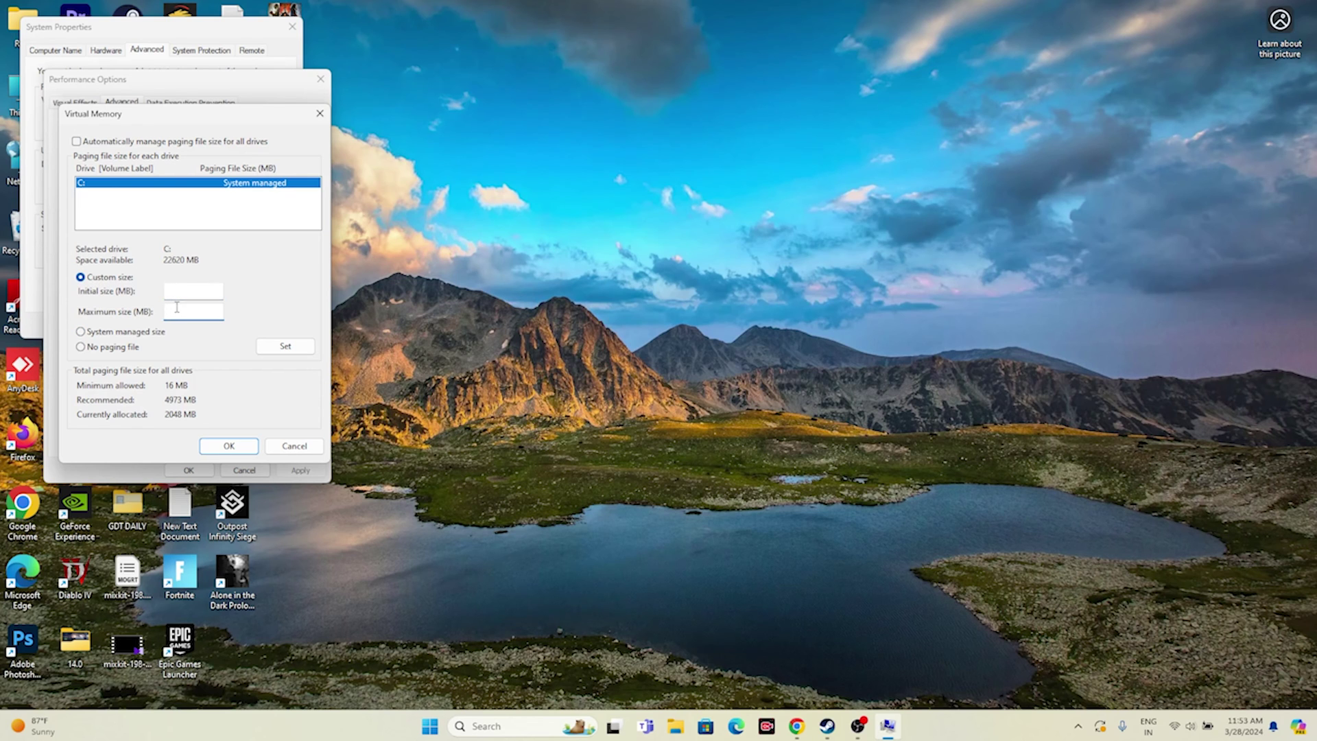
Open Calculator, check the installed RAM in the device specifications under System > About in Settings, and close Settings.
click(494, 725)
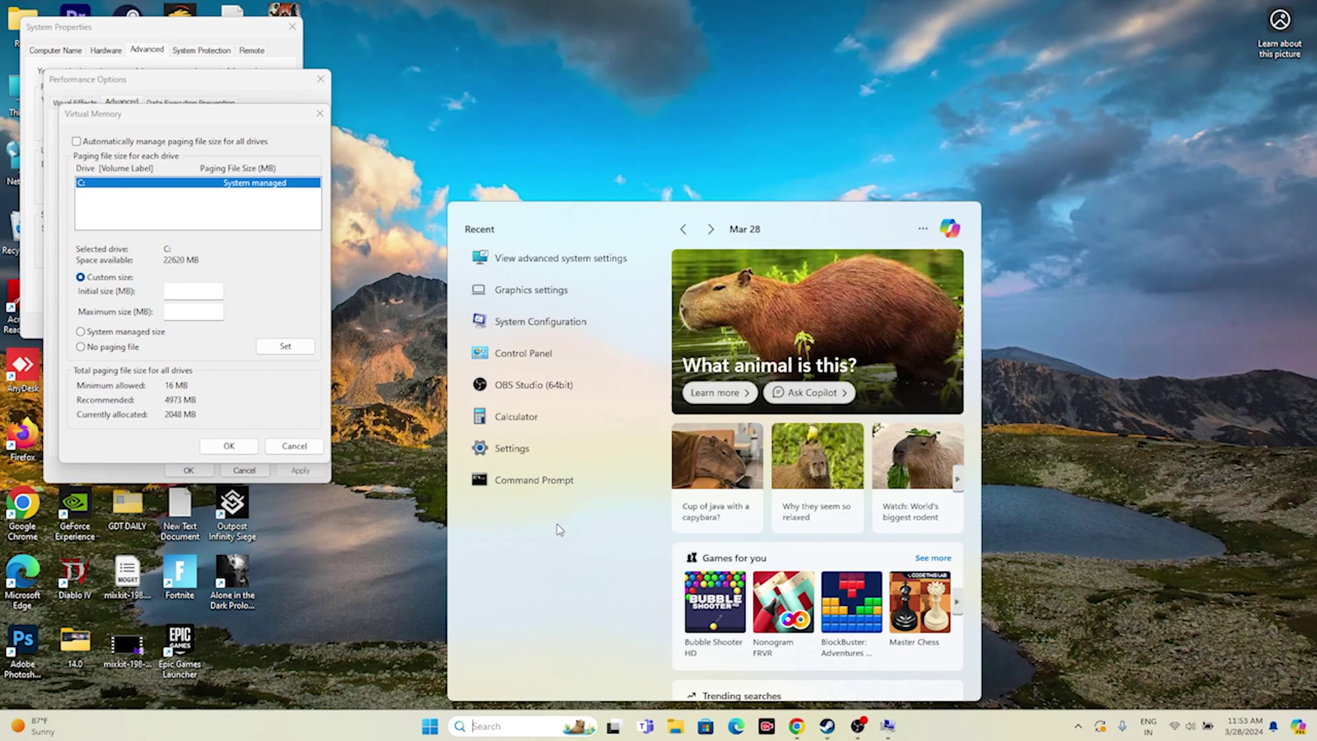
click(533, 424)
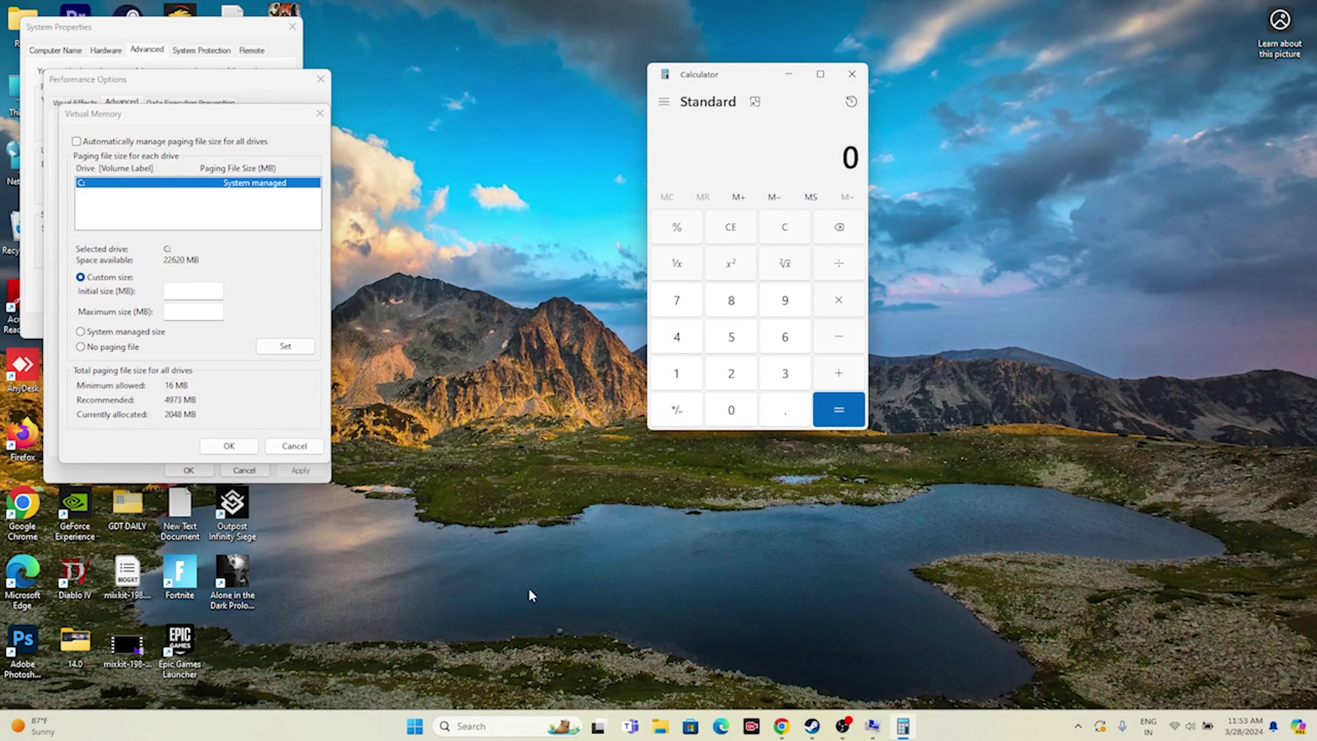
click(504, 724)
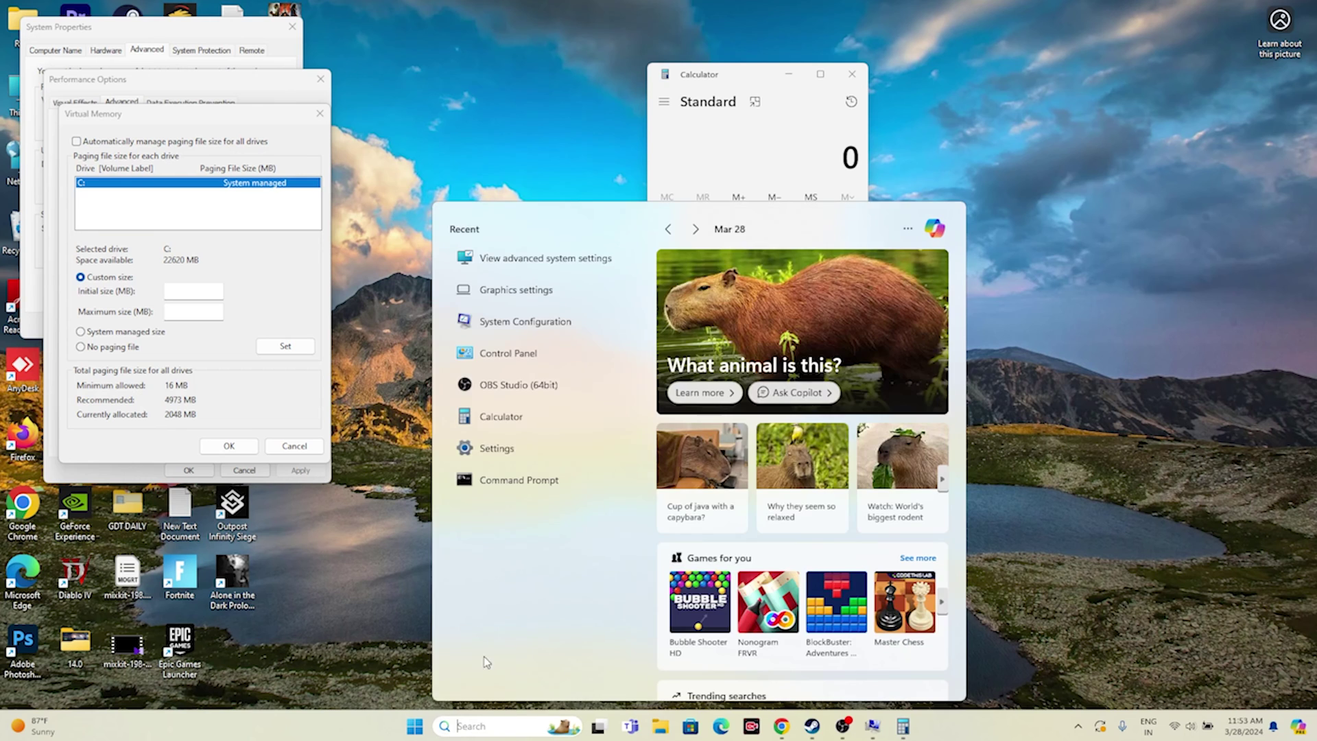
click(520, 447)
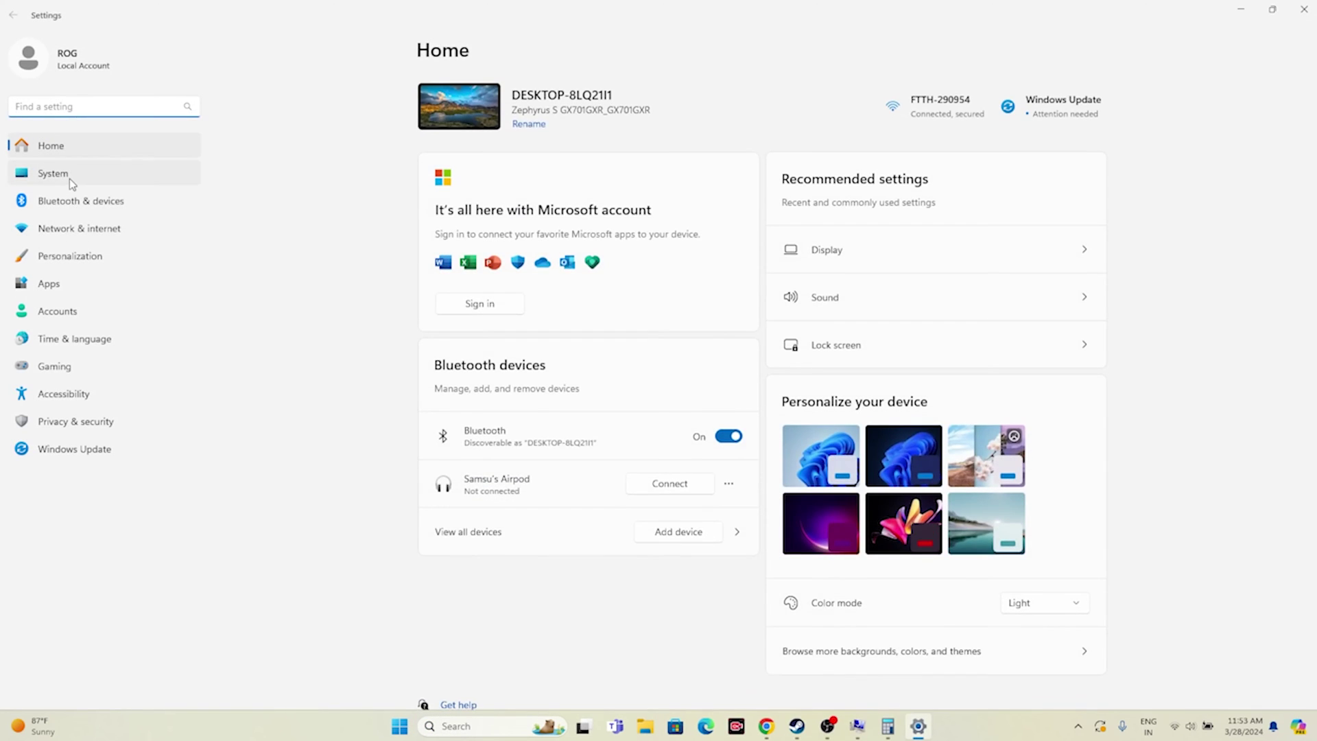
click(68, 175)
scroll(599, 312, down, 5)
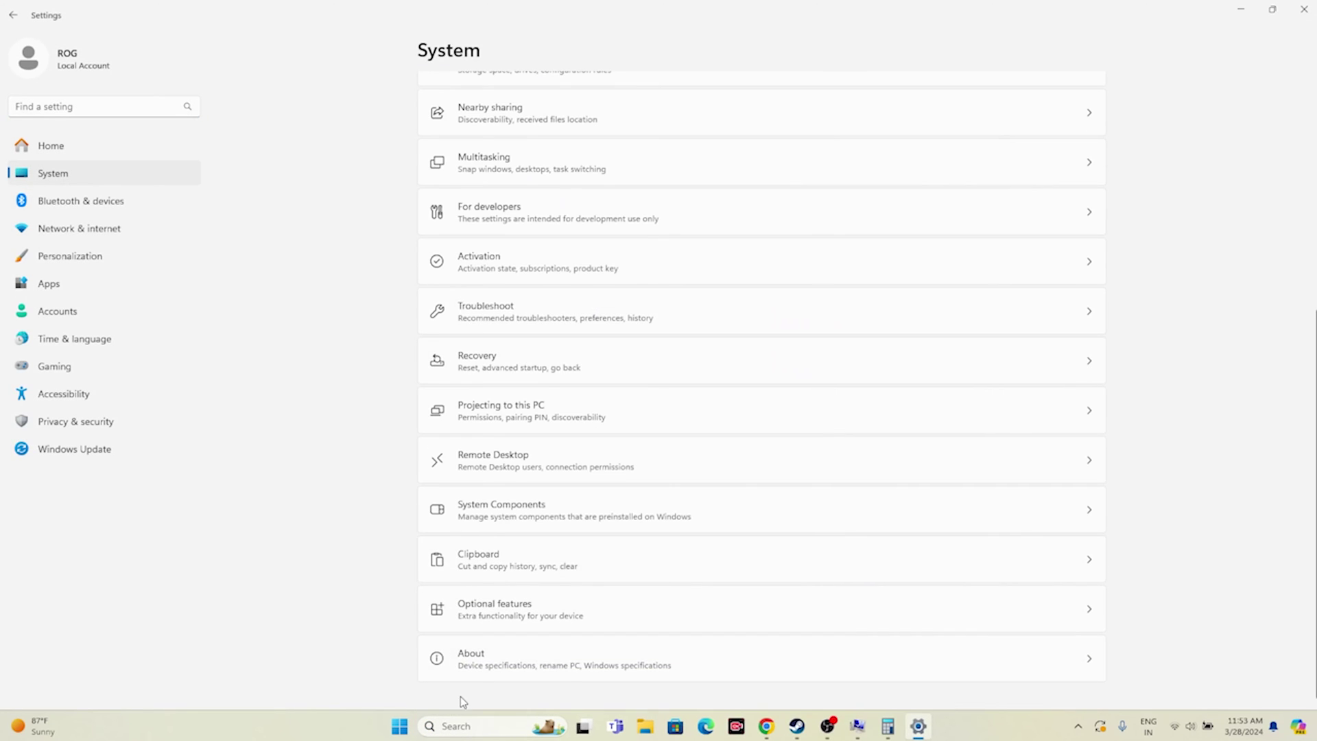
click(483, 664)
drag(540, 218, 642, 217)
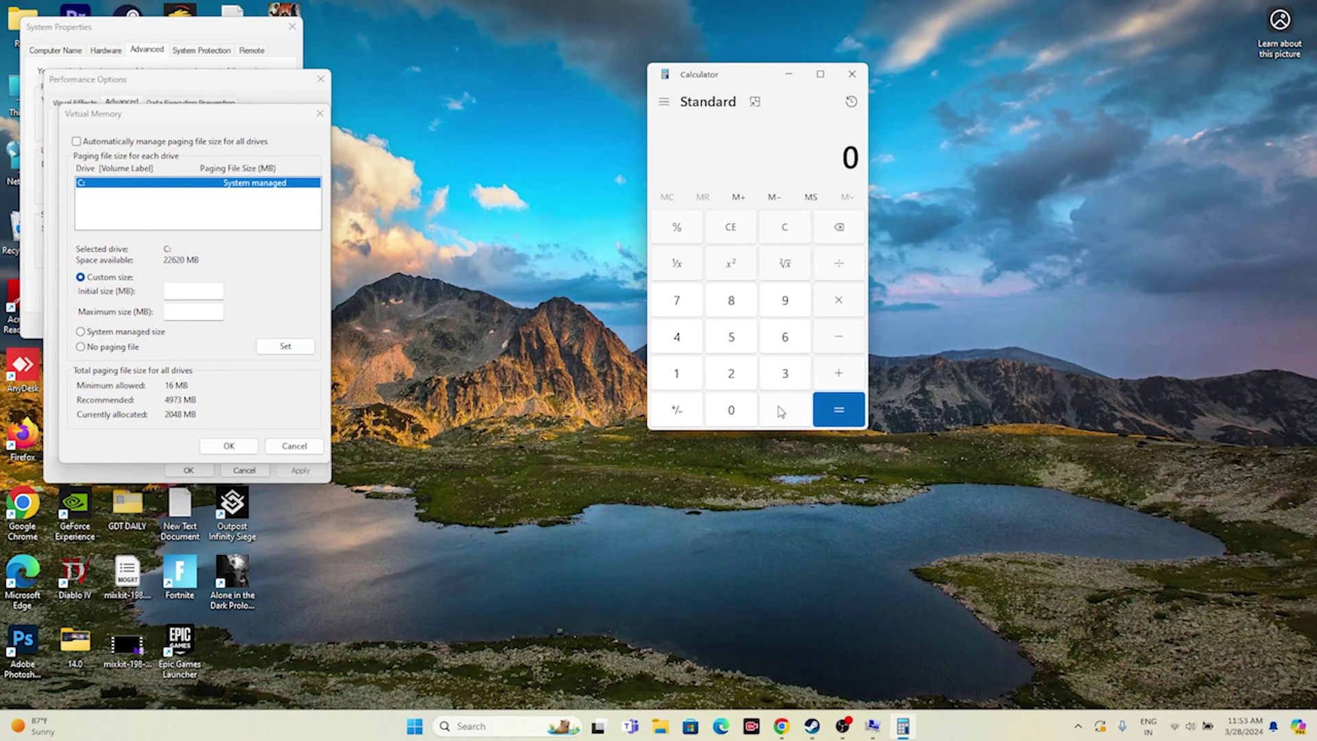
Calculate 32 × 1024 in Calculator to convert the RAM size to megabytes.
click(786, 379)
click(739, 377)
click(832, 305)
click(679, 376)
click(717, 409)
click(729, 374)
click(678, 341)
click(838, 409)
Multiply the converted RAM size by 1.5 and copy the result, 49,152, into the paging file's initial size.
click(835, 307)
click(679, 373)
click(781, 410)
click(732, 338)
click(827, 411)
right_click(776, 154)
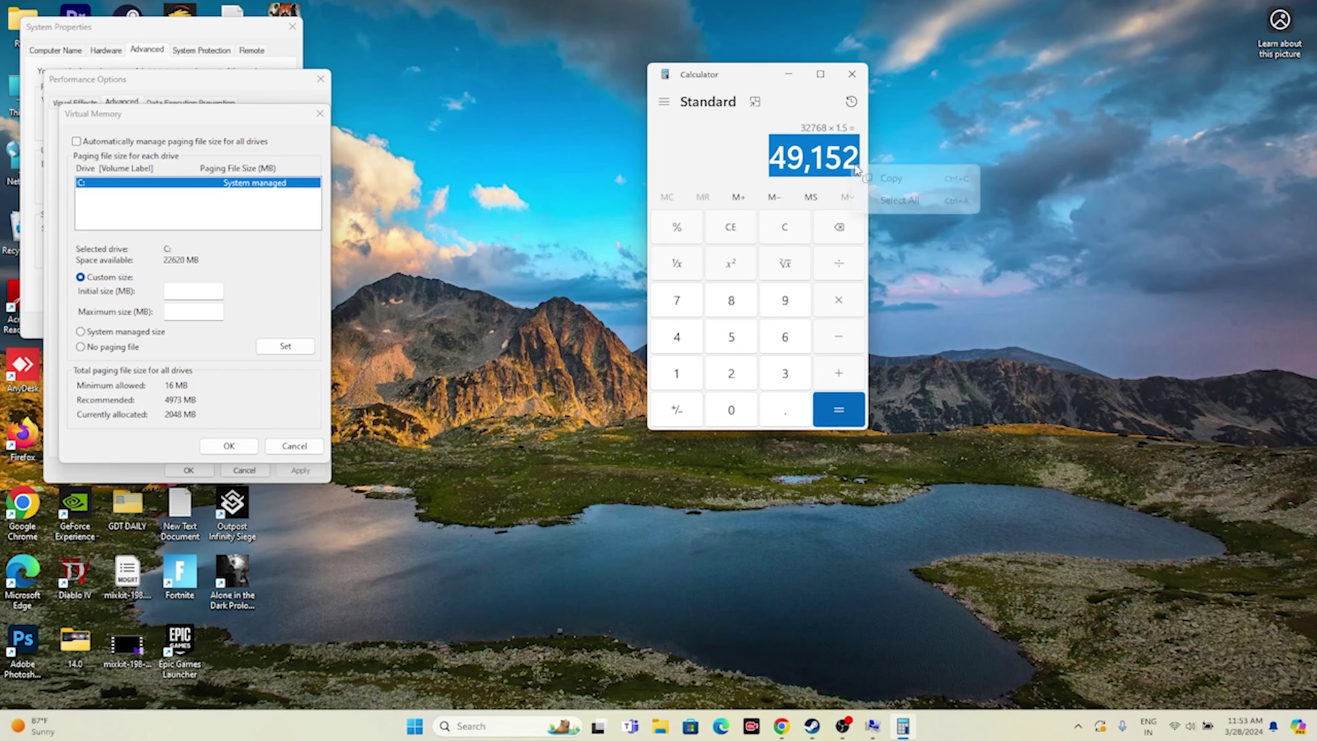
click(885, 175)
right_click(178, 294)
click(206, 351)
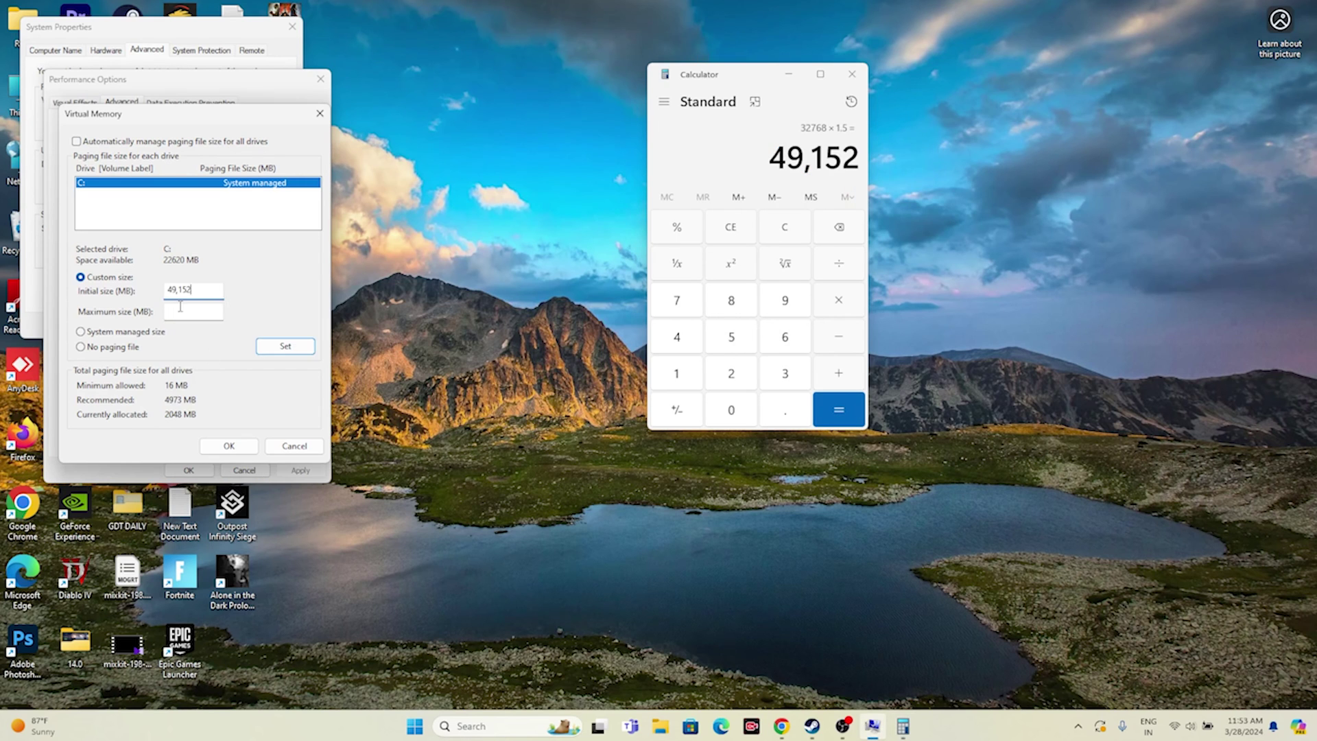
Clear Calculator and calculate 32 × 1024 × 3 for the paging file's maximum size.
click(736, 236)
click(786, 373)
click(729, 374)
click(676, 373)
click(731, 409)
click(731, 373)
click(676, 337)
click(838, 410)
click(846, 313)
click(798, 376)
click(838, 409)
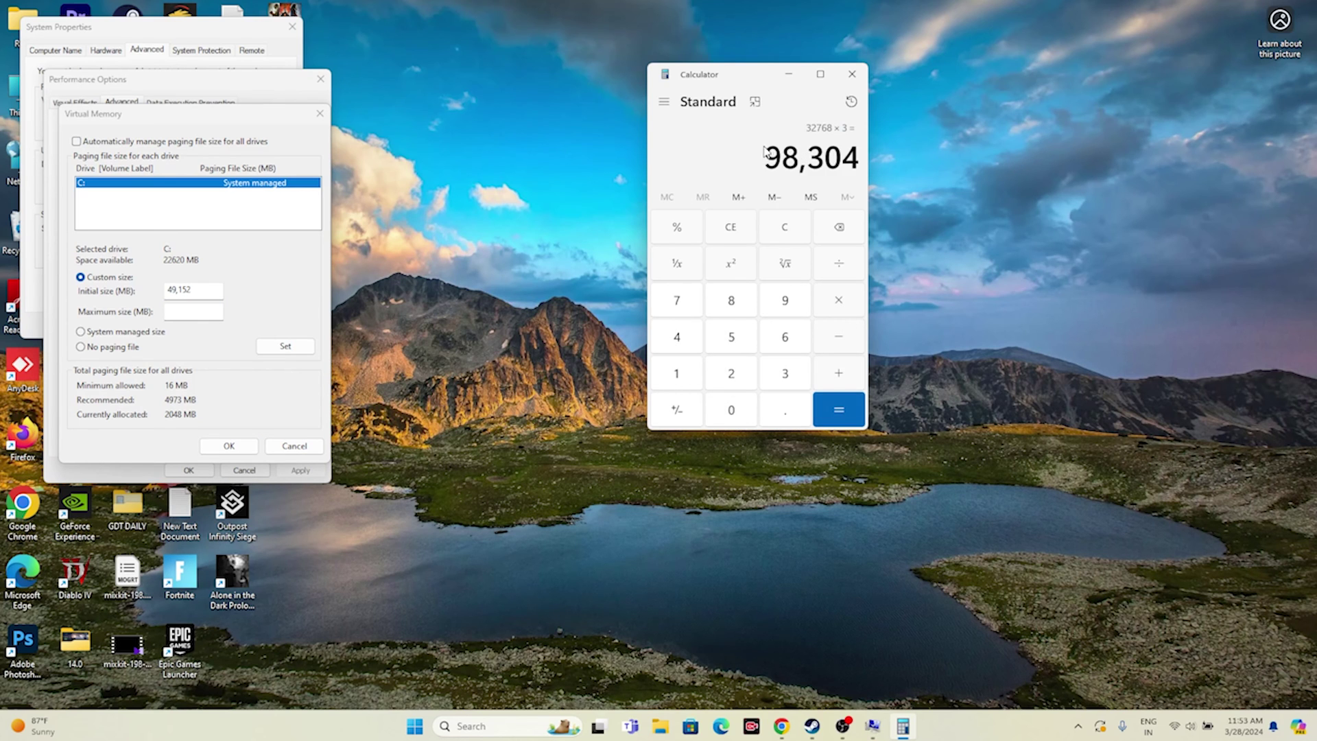
Copy the calculated 98,304 from Calculator into the paging file's maximum size.
right_click(851, 165)
click(878, 177)
right_click(190, 312)
click(201, 367)
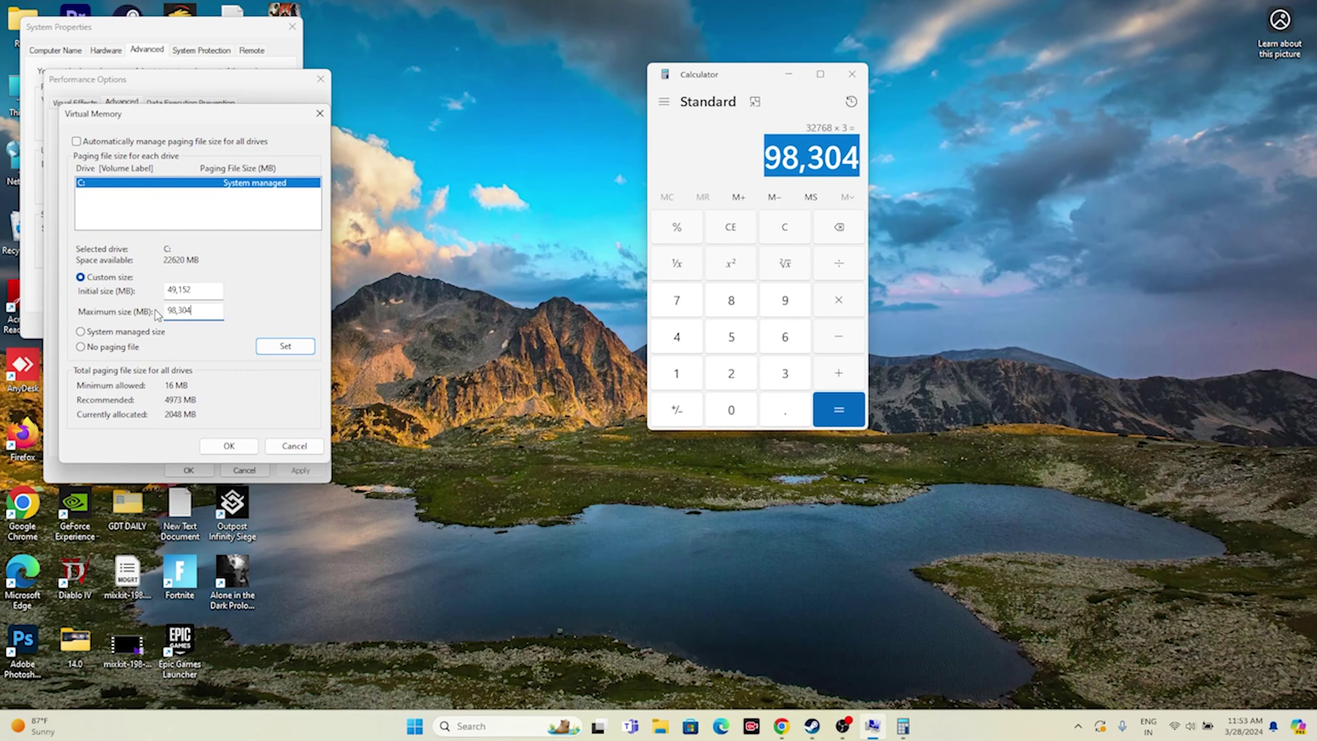
Accept the virtual memory and performance settings, and close System Properties and Calculator.
click(229, 446)
click(189, 470)
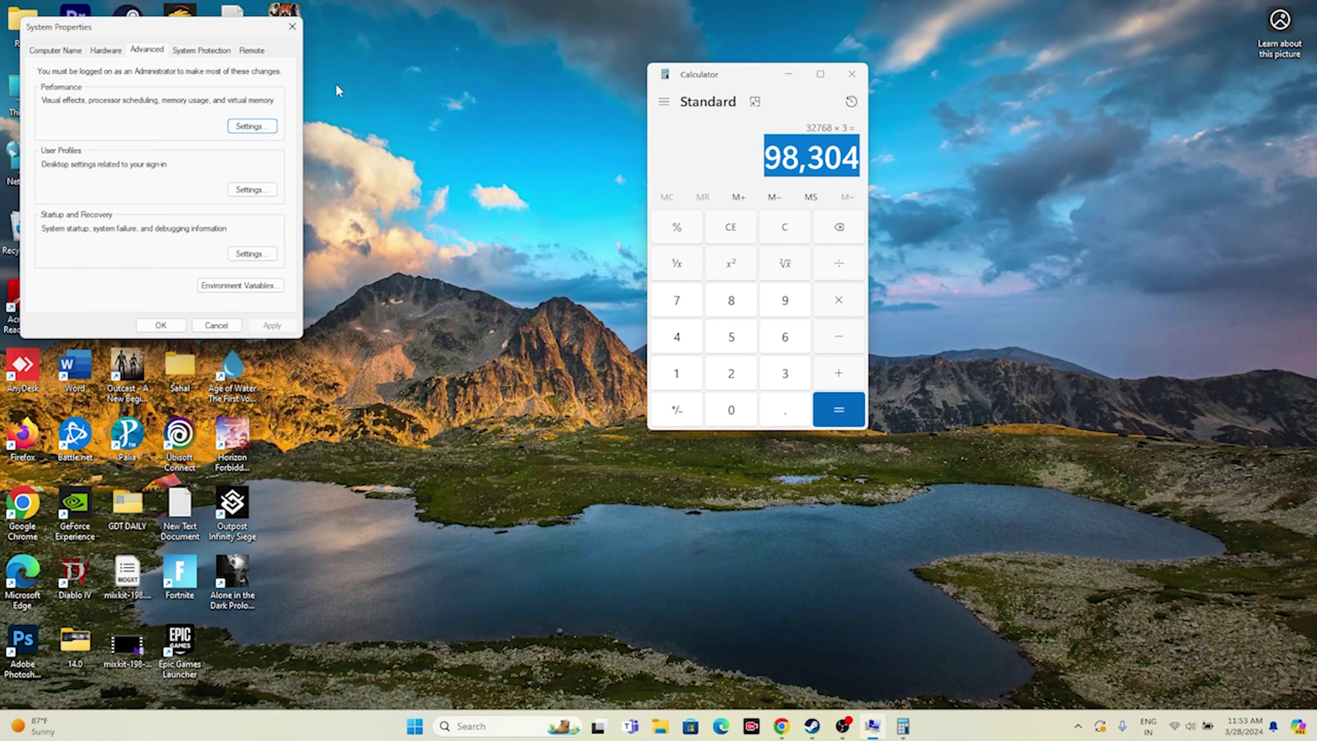
click(292, 27)
click(852, 74)
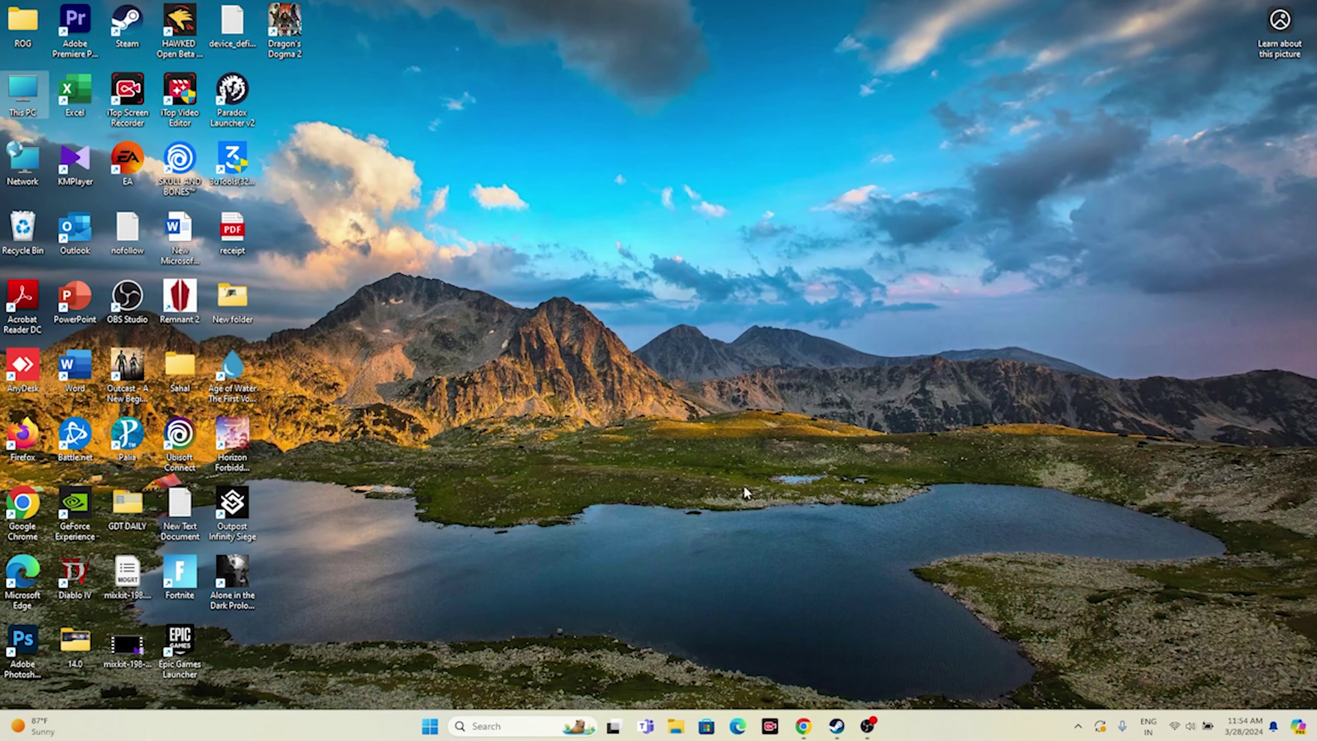
click(842, 726)
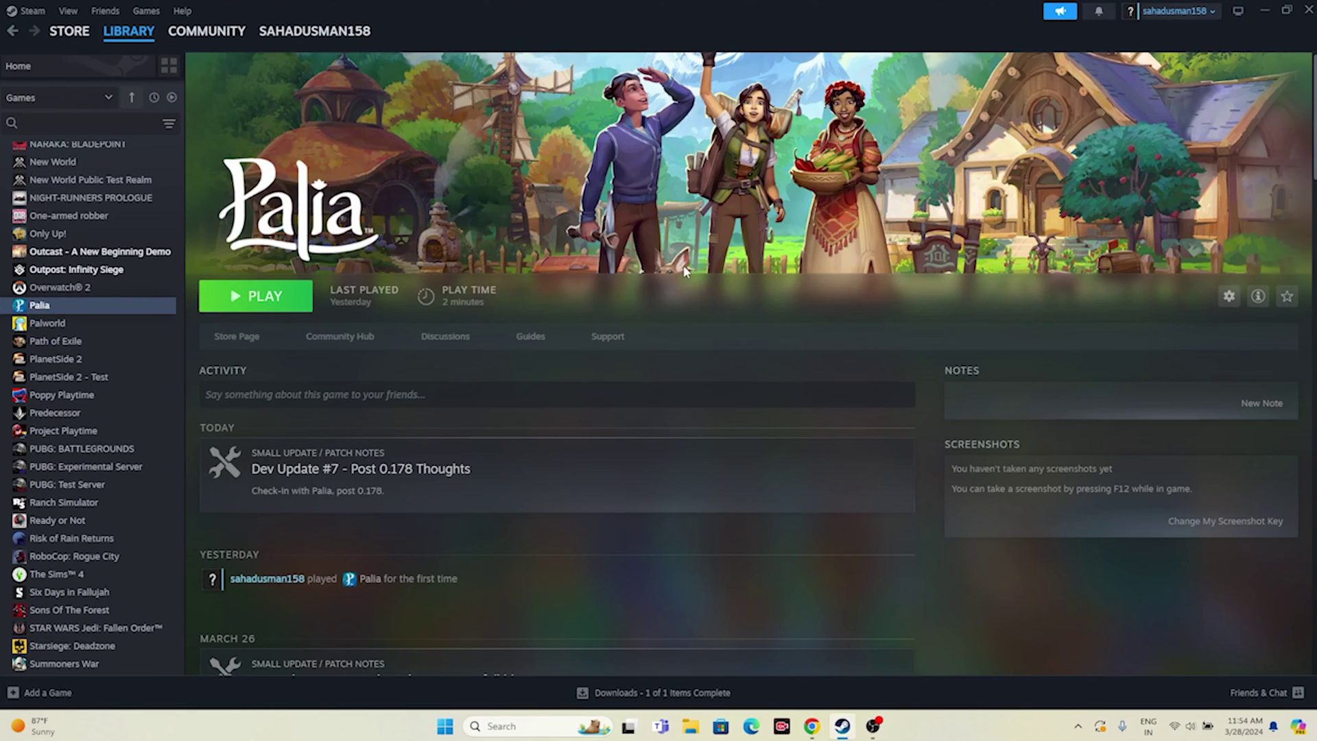
click(1264, 10)
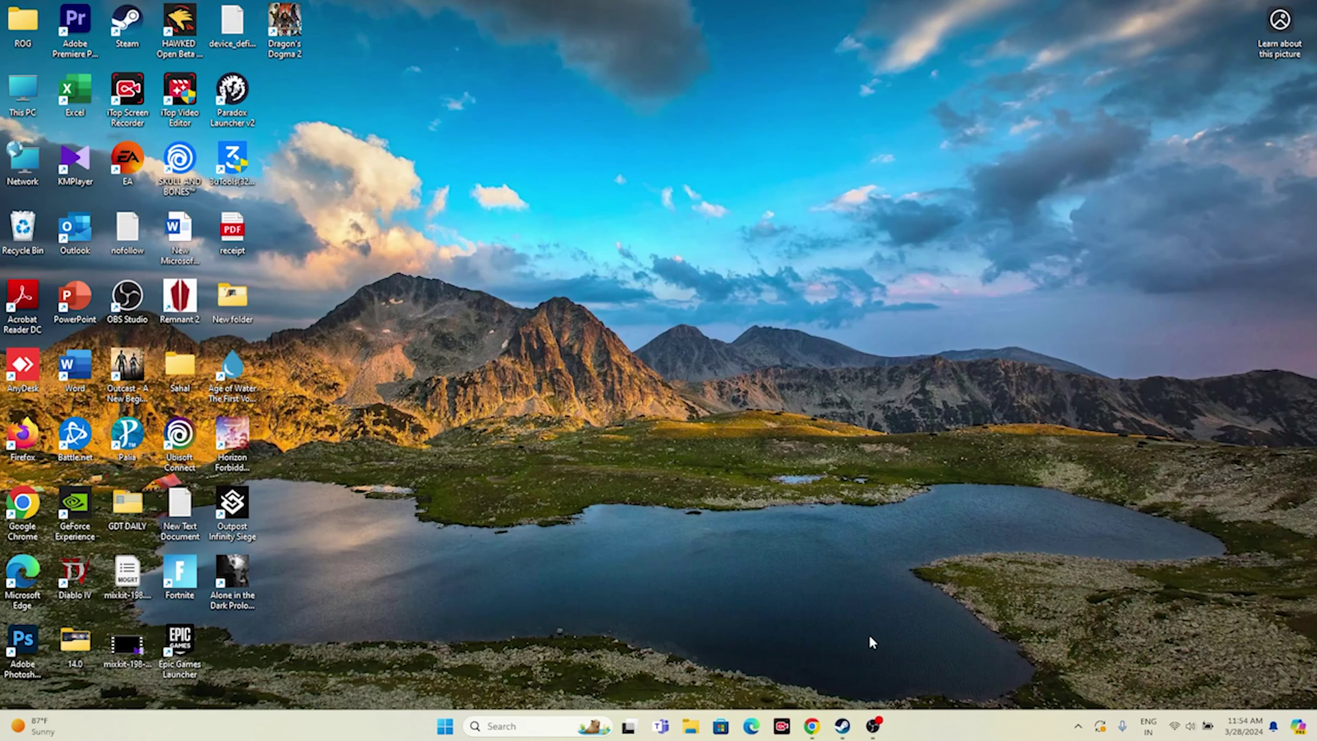
Switch to Chrome and bring up the manual driver search on NVIDIA's GeForce Drivers page.
click(811, 725)
click(766, 176)
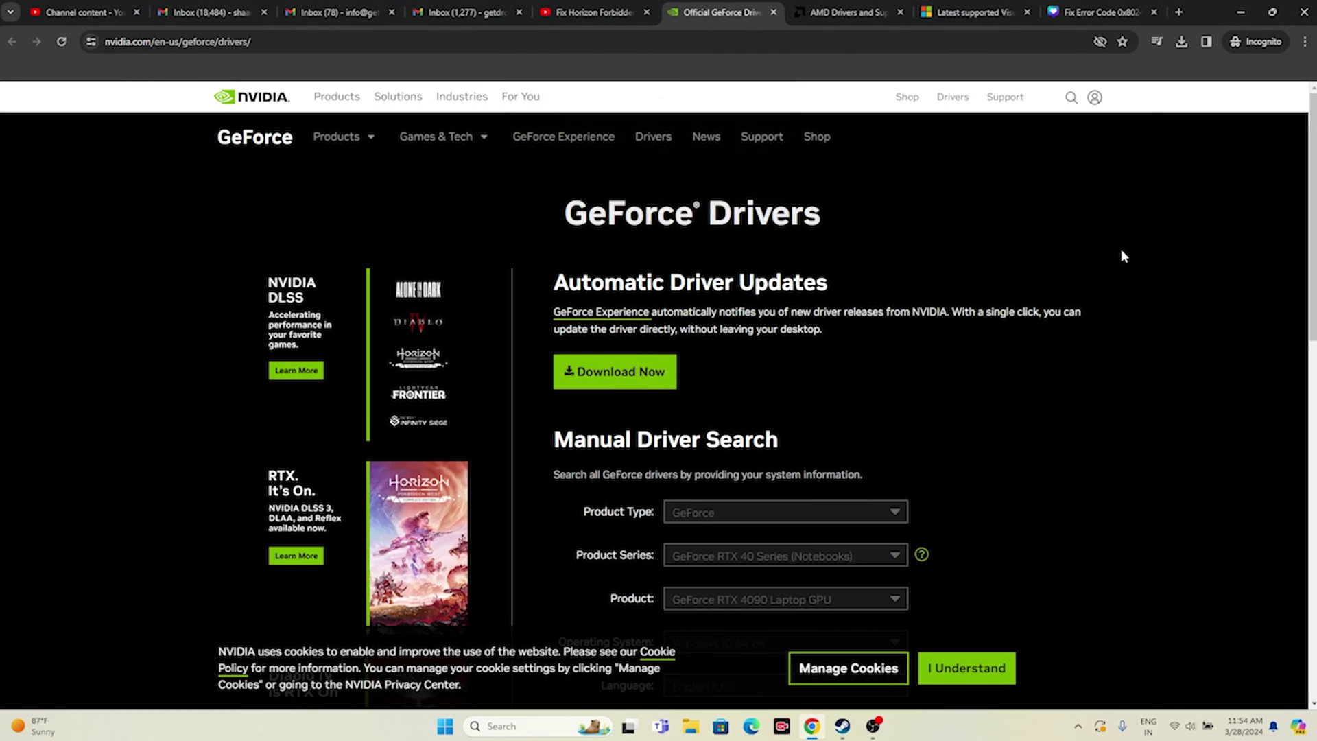
click(839, 7)
key(ctrl+shift+Tab)
scroll(1079, 257, down, 4)
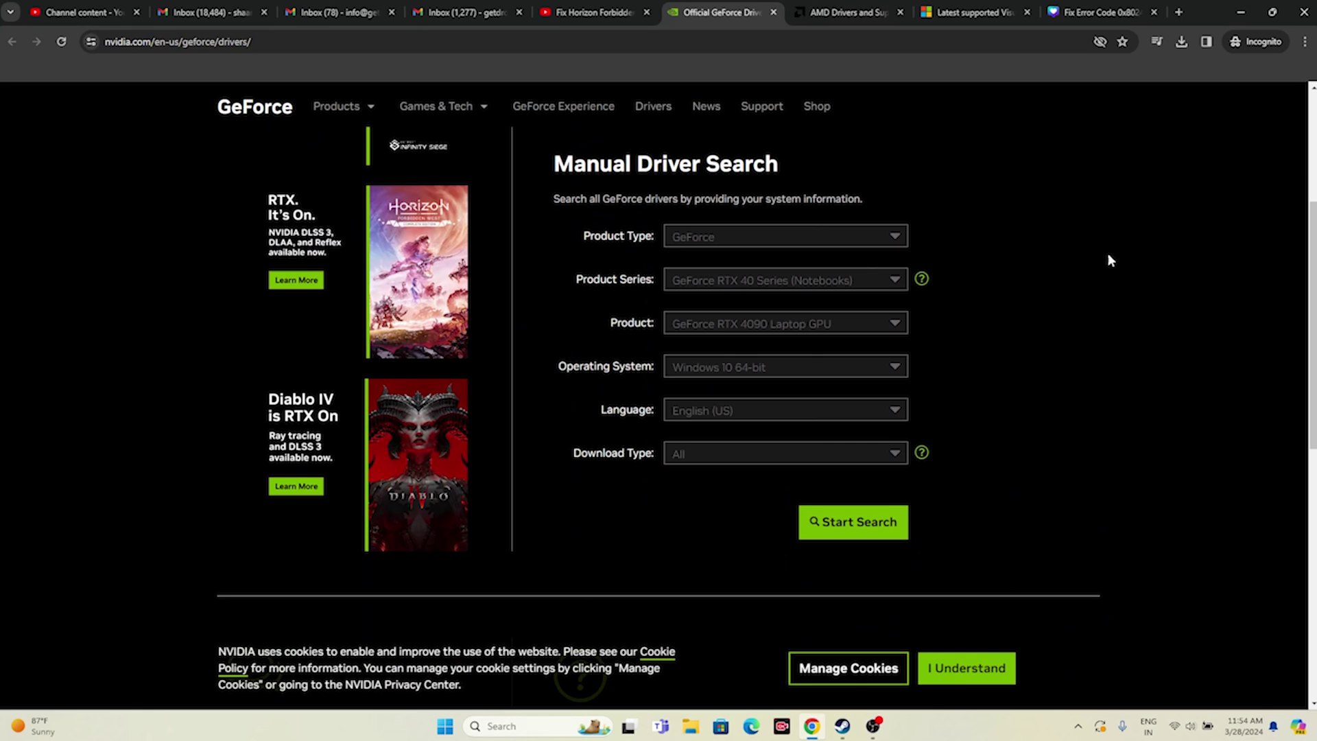
Search for GeForce drivers for the GeForce RTX 40 Series, NVIDIA GeForce RTX 4090, on Windows 11.
click(694, 240)
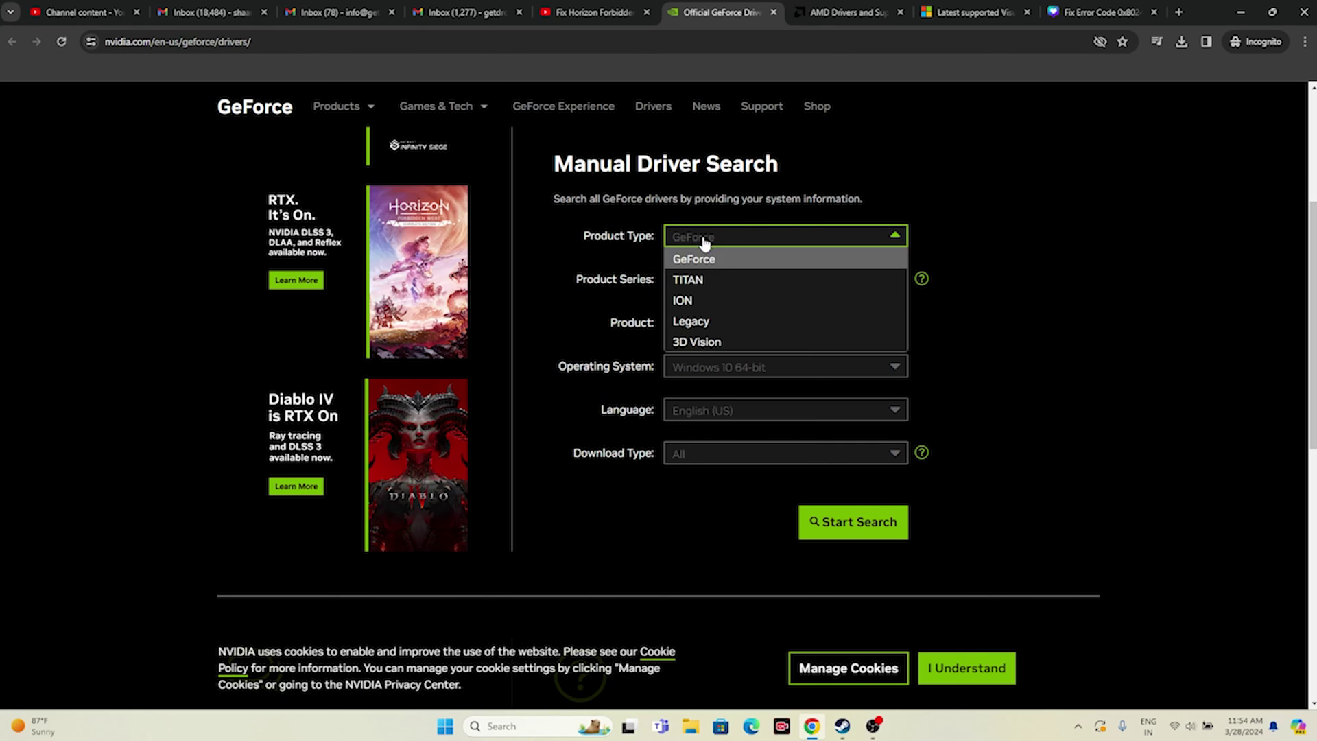
click(655, 298)
click(718, 281)
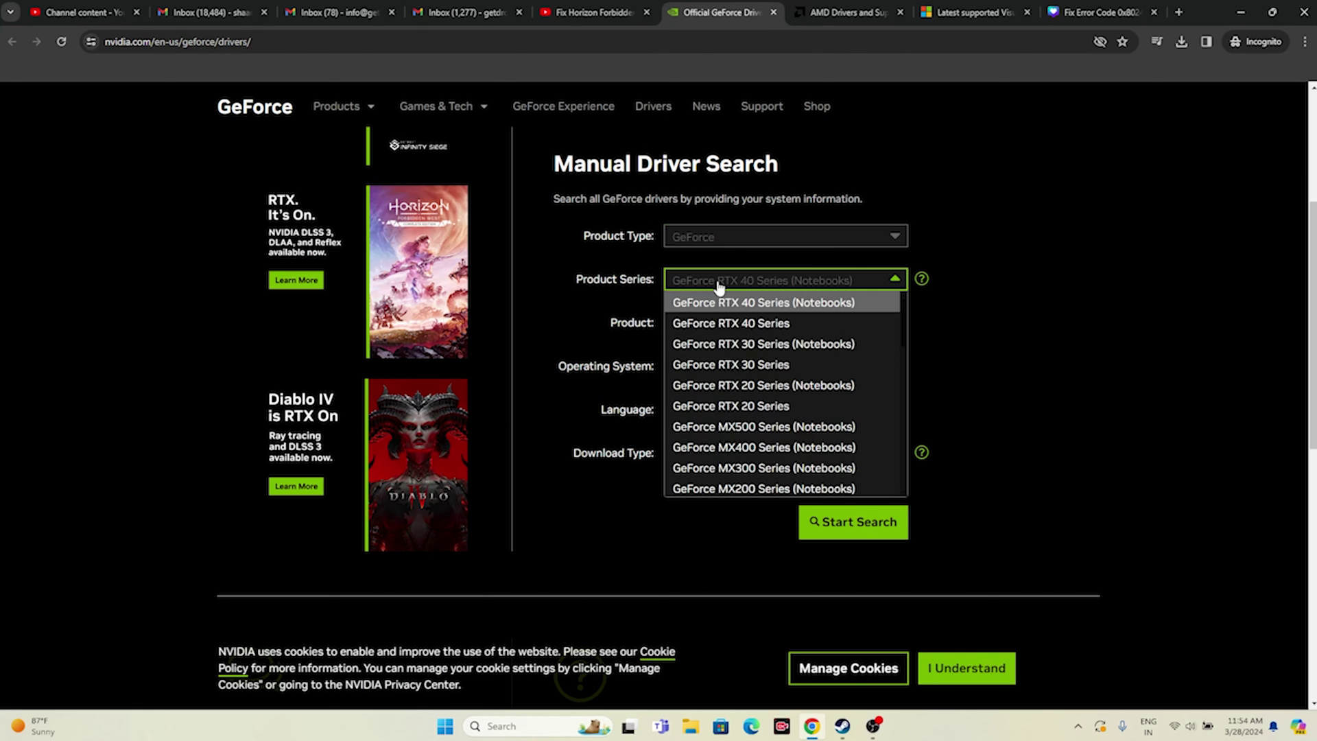
click(720, 322)
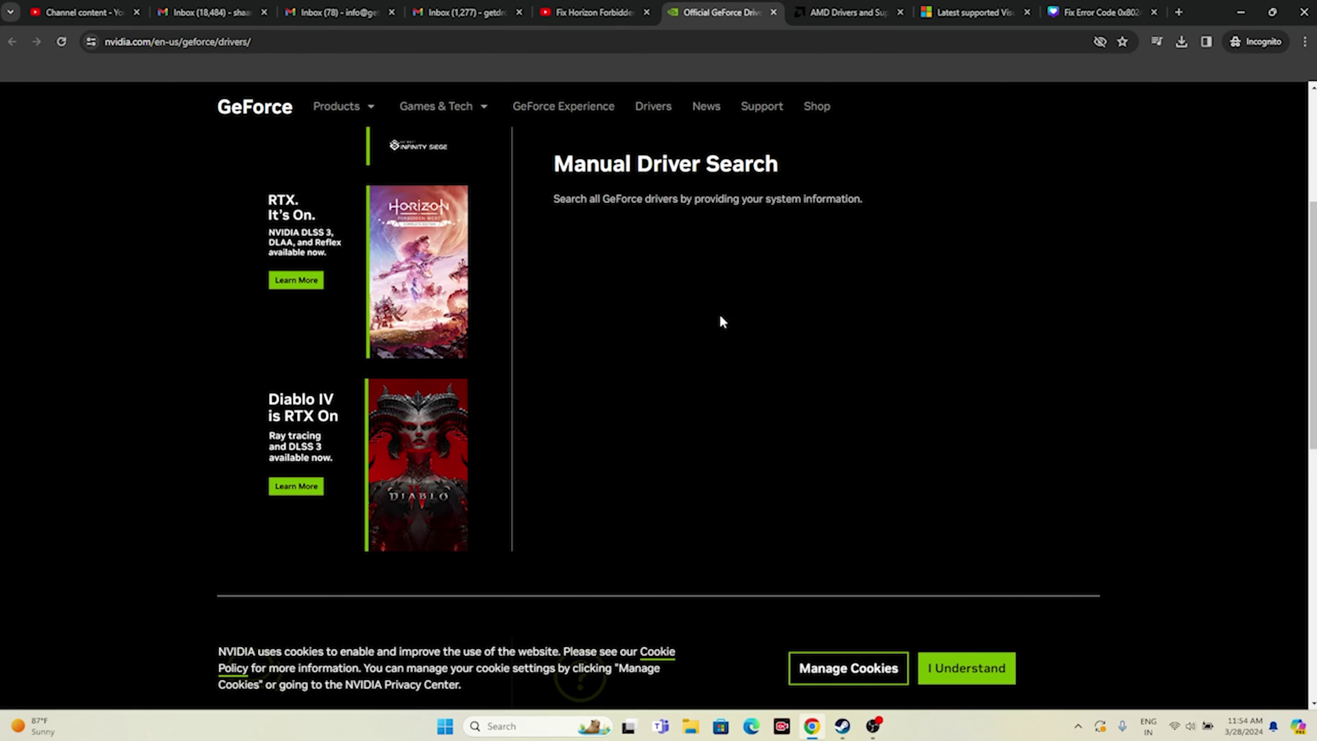
click(722, 323)
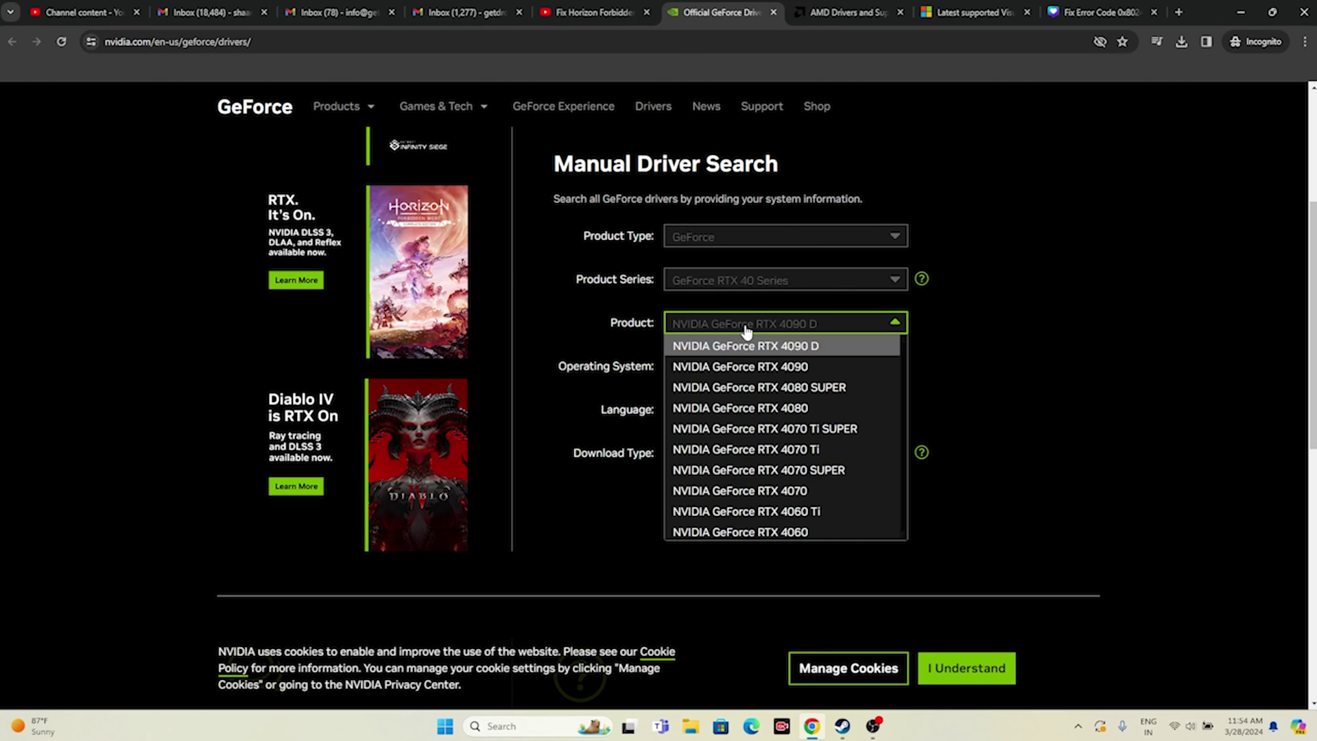
click(763, 368)
click(761, 369)
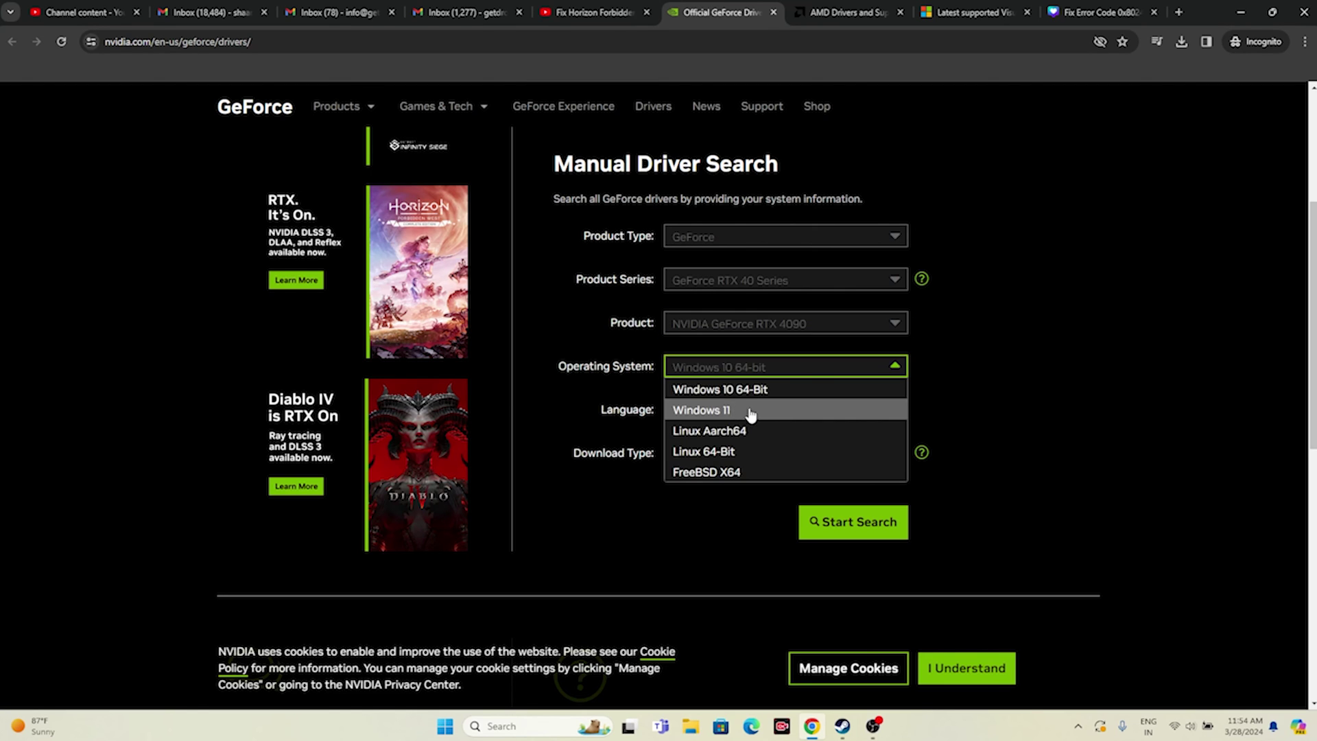
click(714, 411)
click(855, 522)
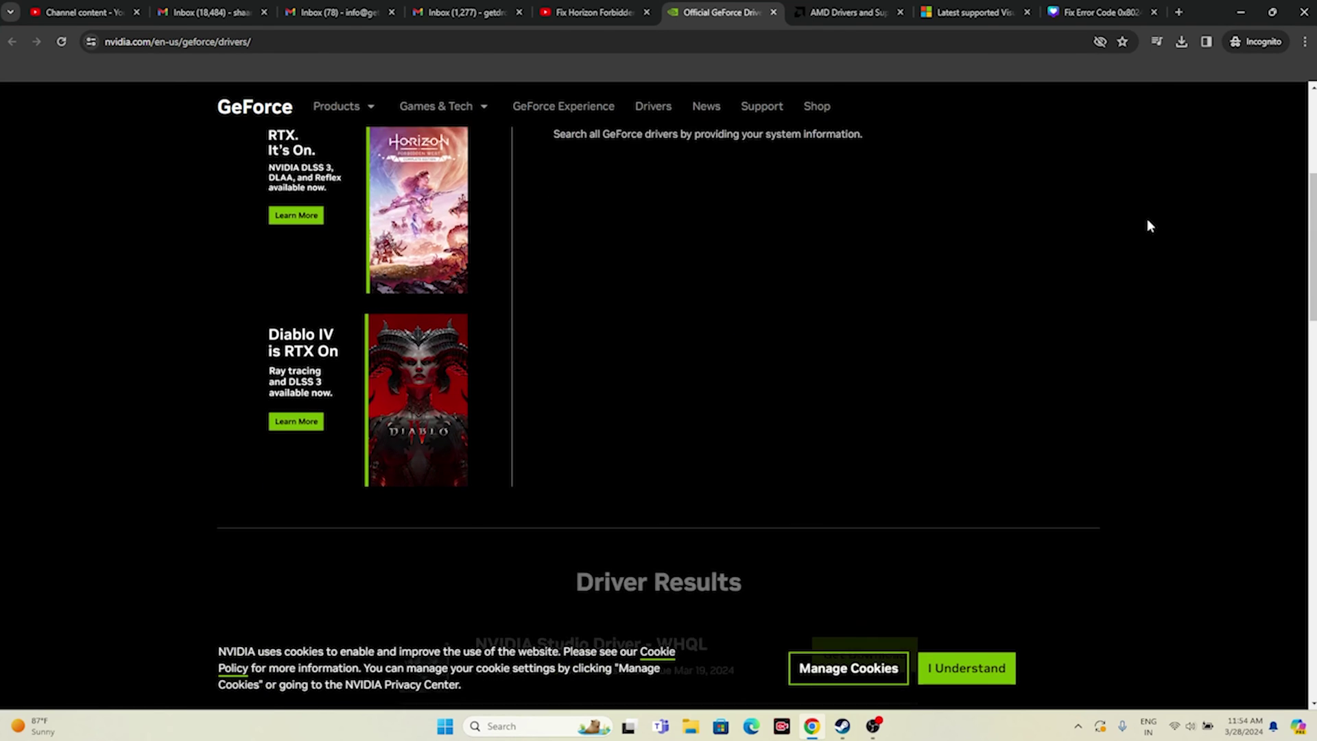
Examine the driver version and release date of the newest NVIDIA Studio Driver in the driver results.
drag(547, 348, 581, 345)
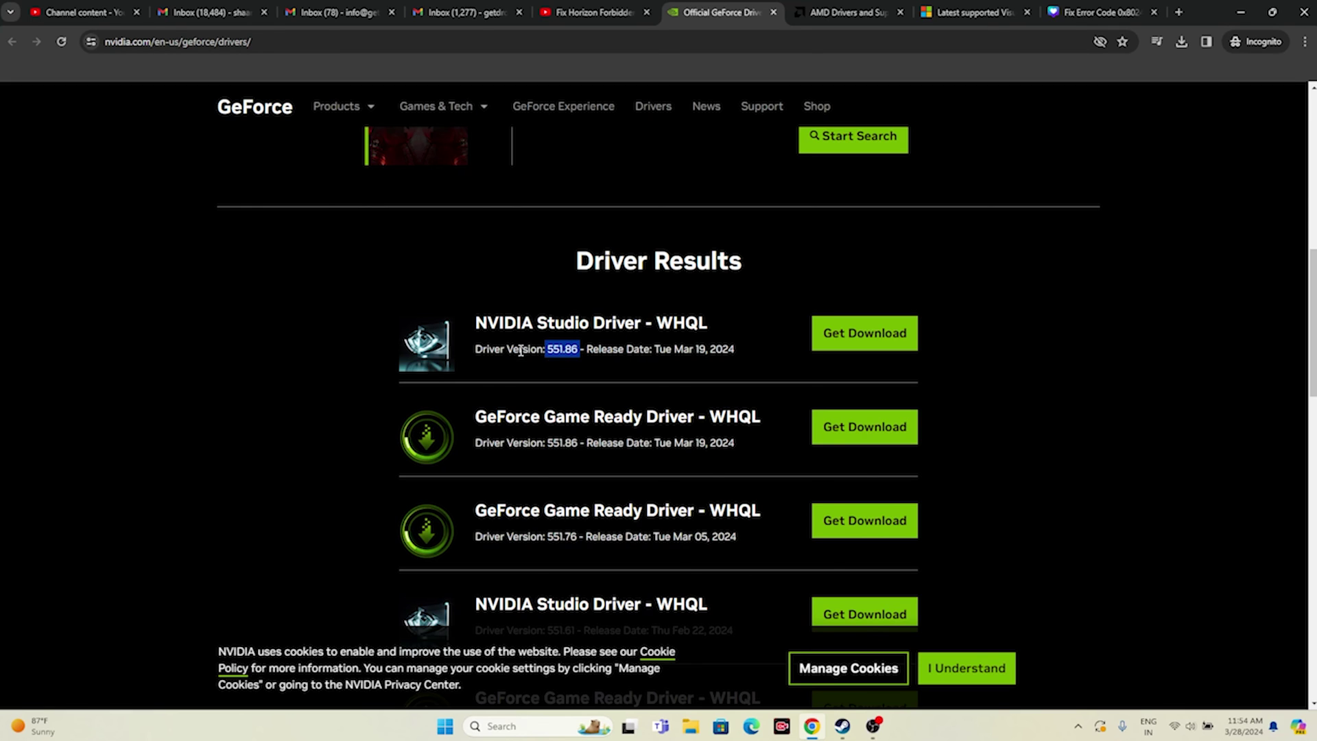
click(732, 348)
drag(475, 323, 733, 349)
click(740, 351)
Find the driver page for the AMD Radeon RX 7600S graphics card on AMD's Drivers and Support site.
click(848, 11)
click(327, 329)
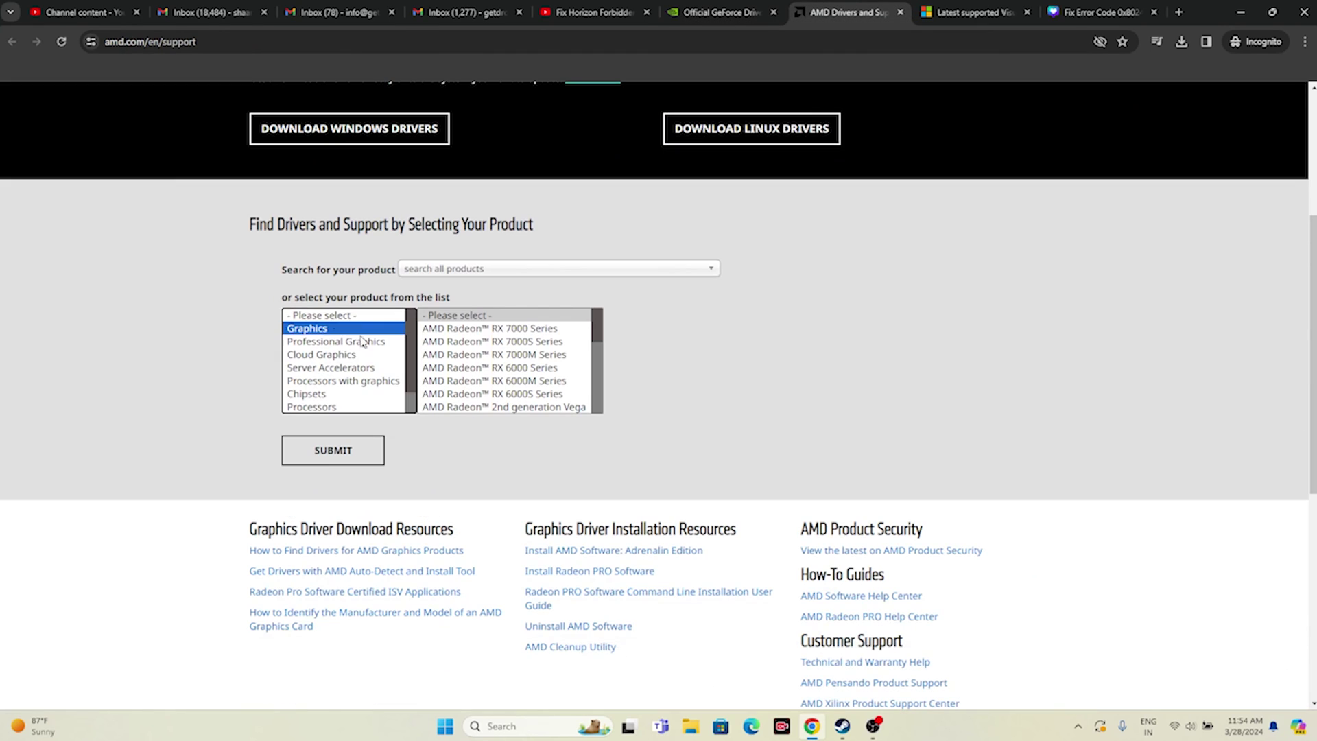
click(521, 342)
click(664, 330)
click(808, 344)
click(380, 451)
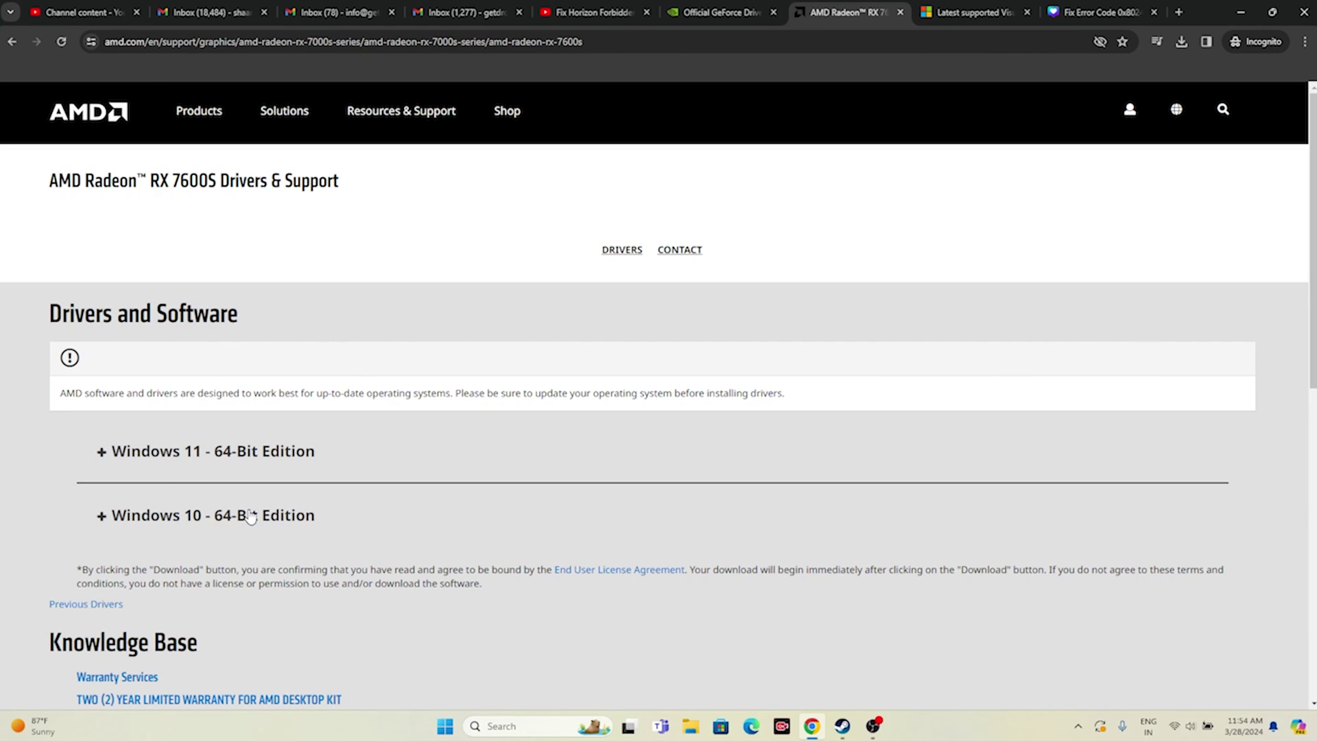
Look through Microsoft's latest supported Visual C++ download page, and minimize Chrome and Steam.
click(974, 11)
scroll(686, 412, down, 5)
click(812, 726)
click(841, 725)
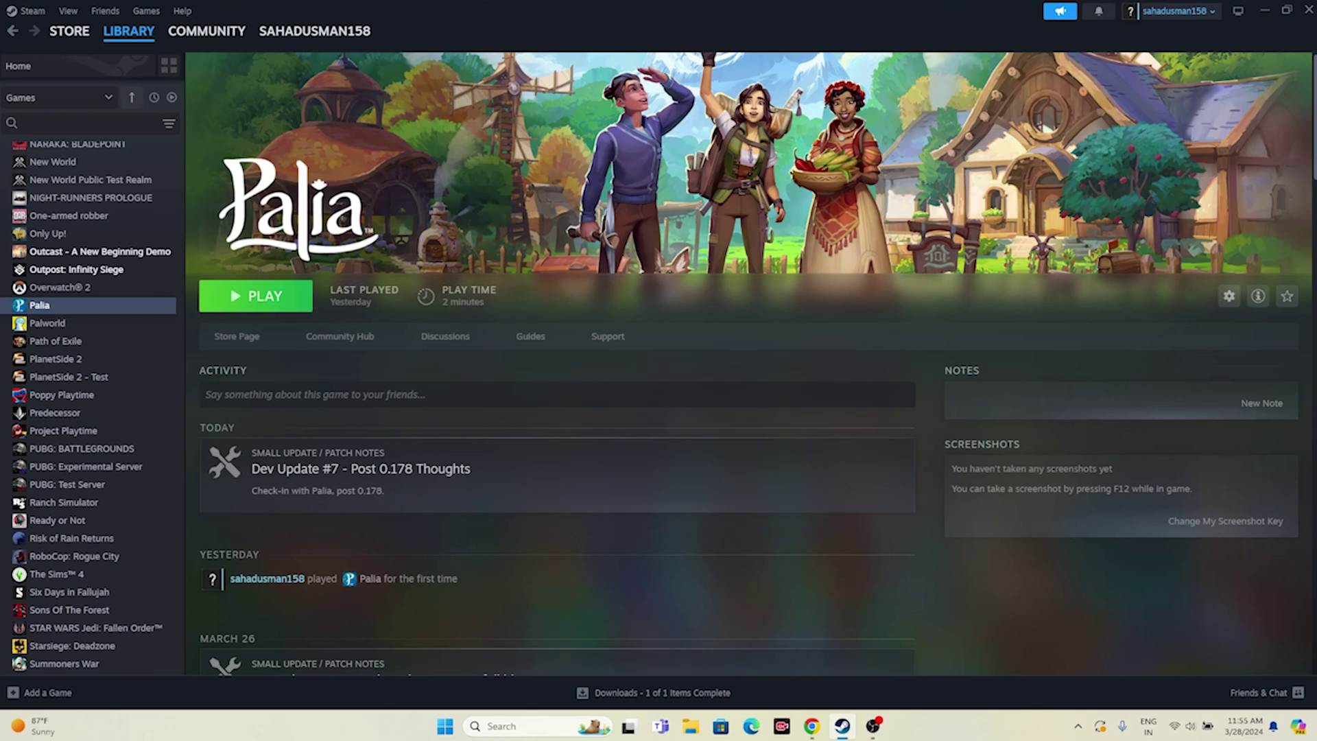
click(1264, 11)
Open the Windows Update page in Settings to check for pending updates.
click(500, 725)
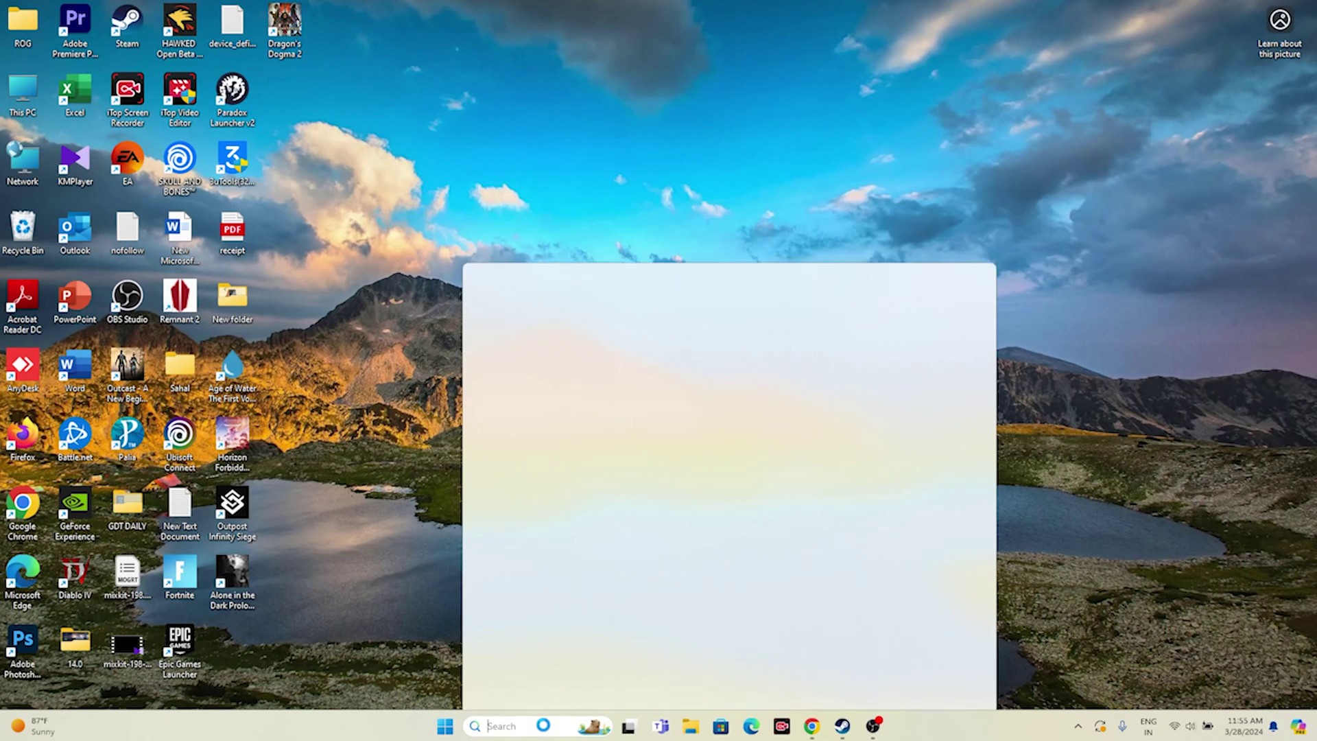
click(522, 449)
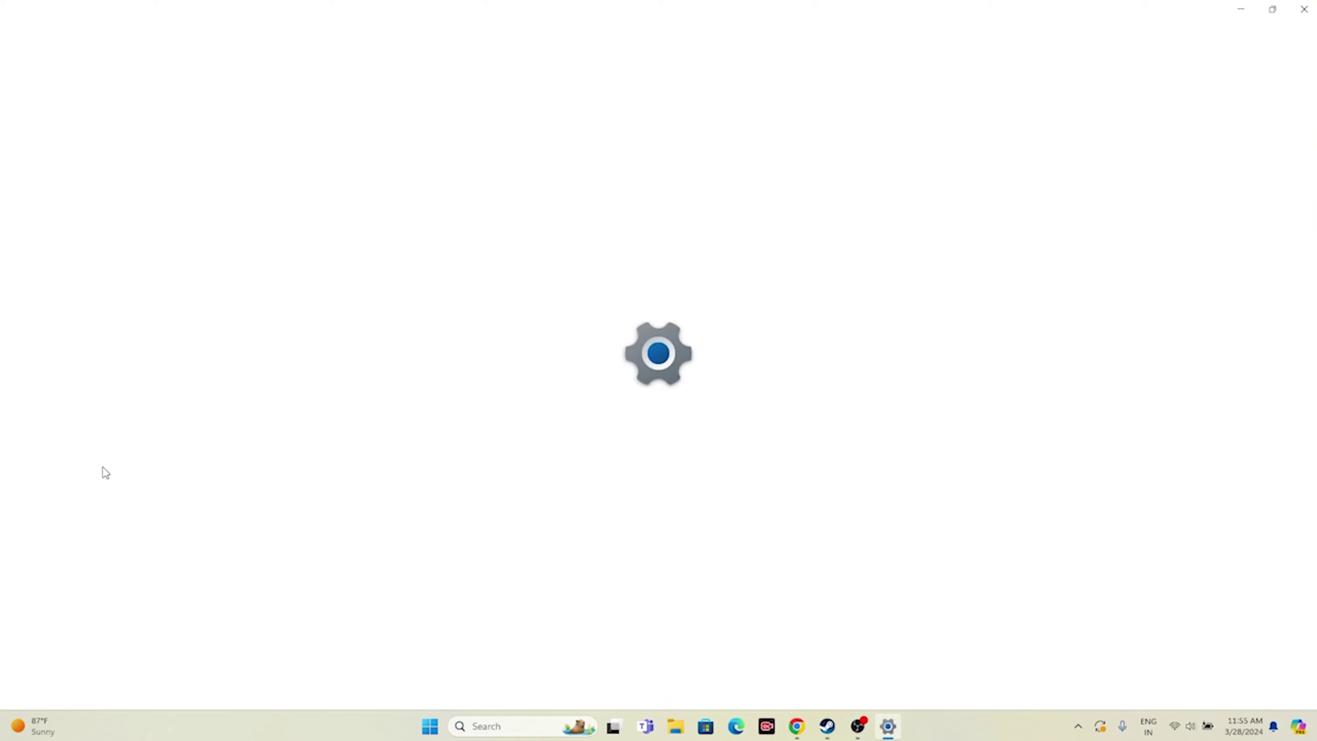
click(90, 452)
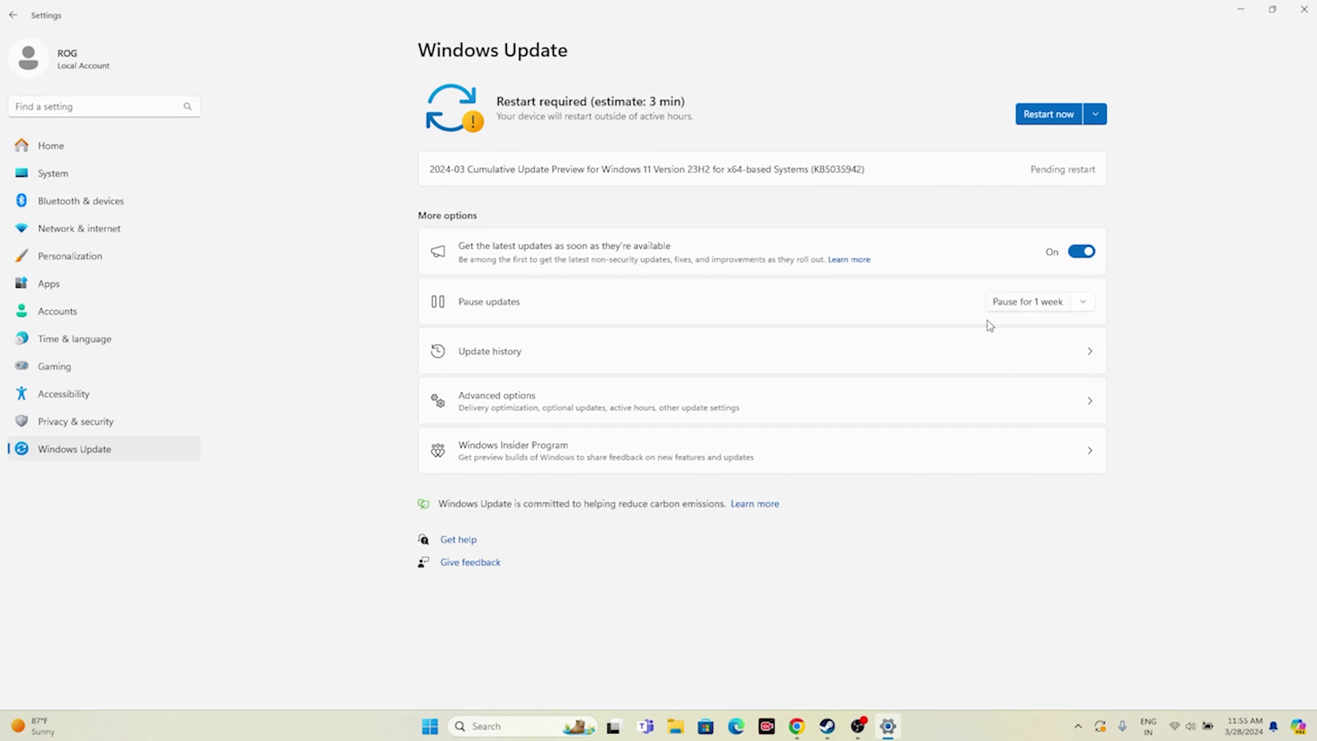